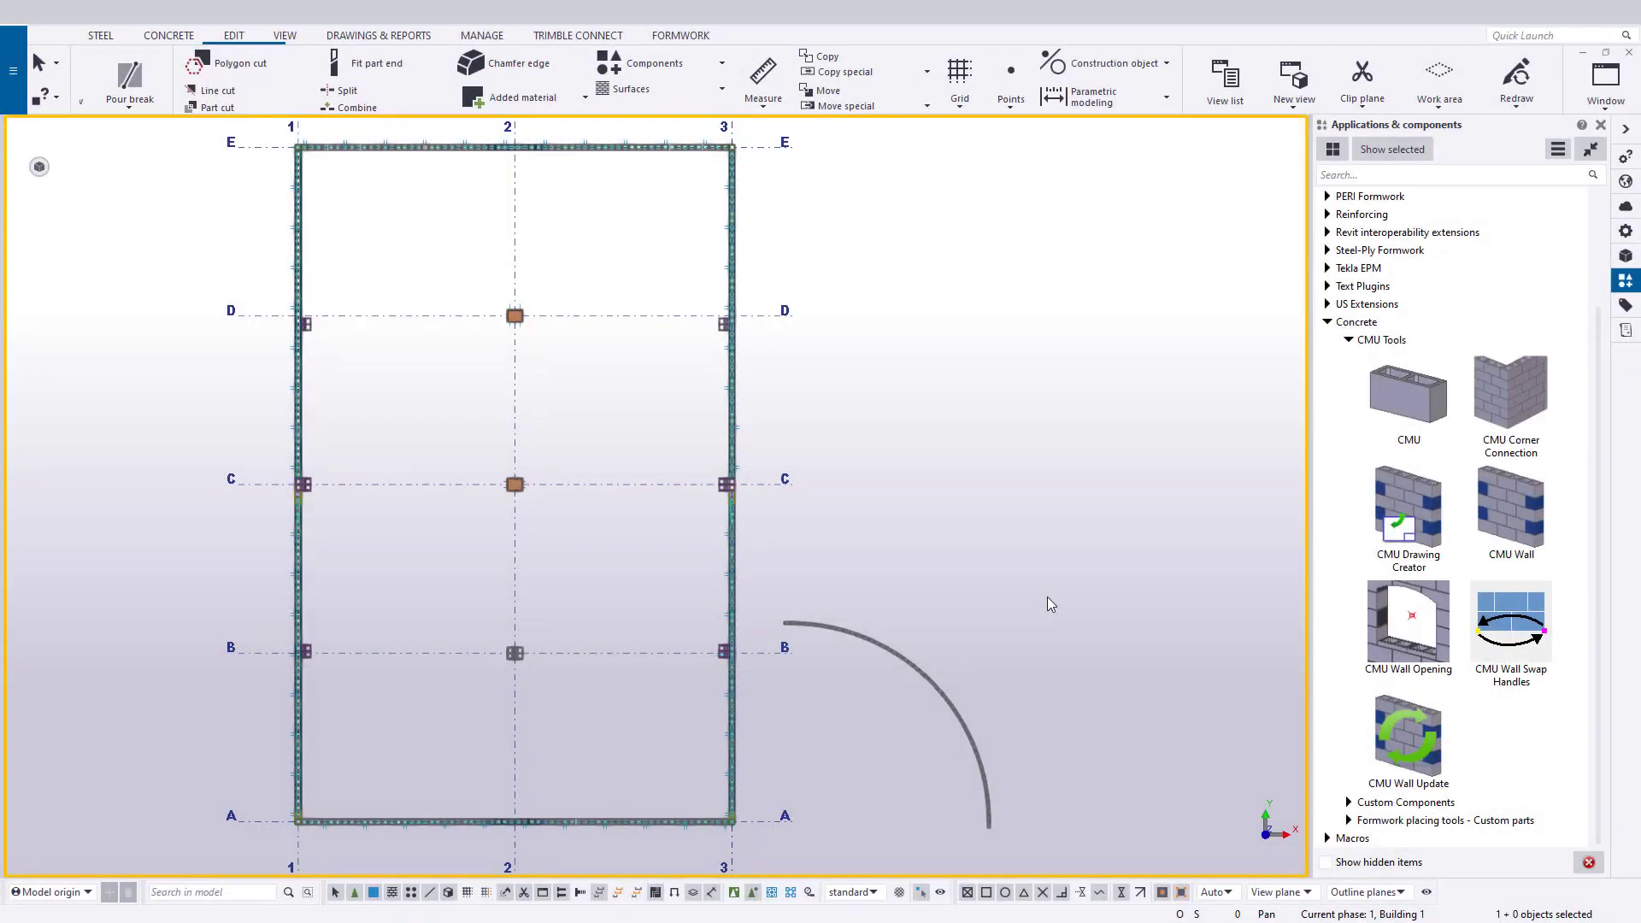
- Open the Phase Manager showing phases 1, 100, 101, 200, 201, 202 and 300
key(ctrl+h)
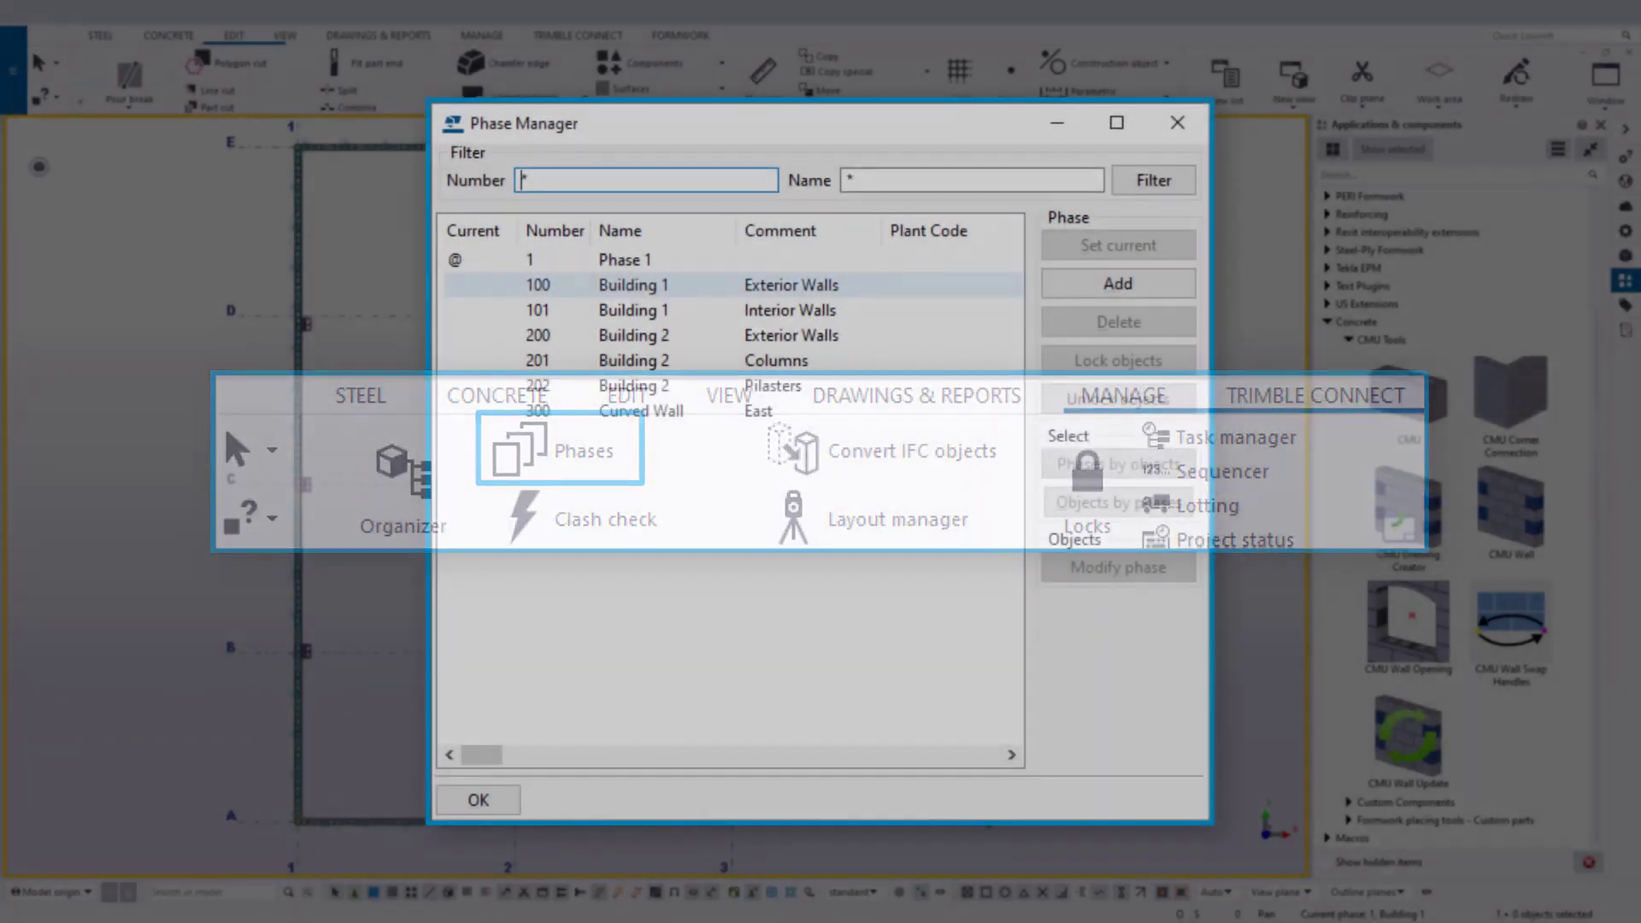
- Close the Phase Manager to return to the model of both buildings and the curved wall
click(538, 284)
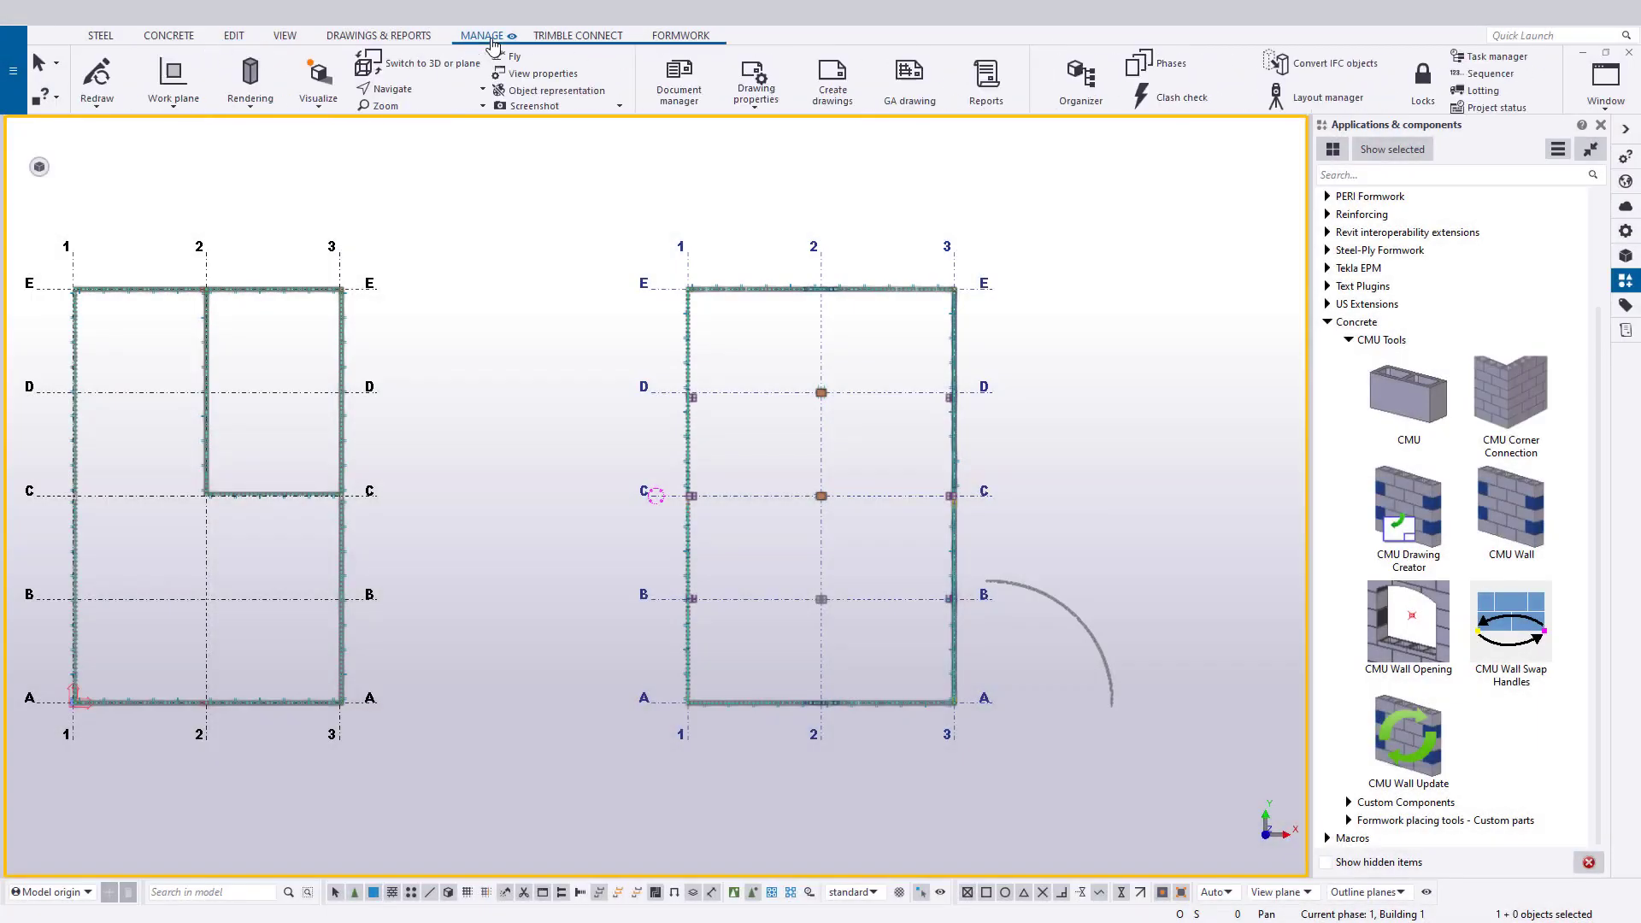
- Open Manage > Phases and move the Phase Manager aside to reveal the model
click(492, 40)
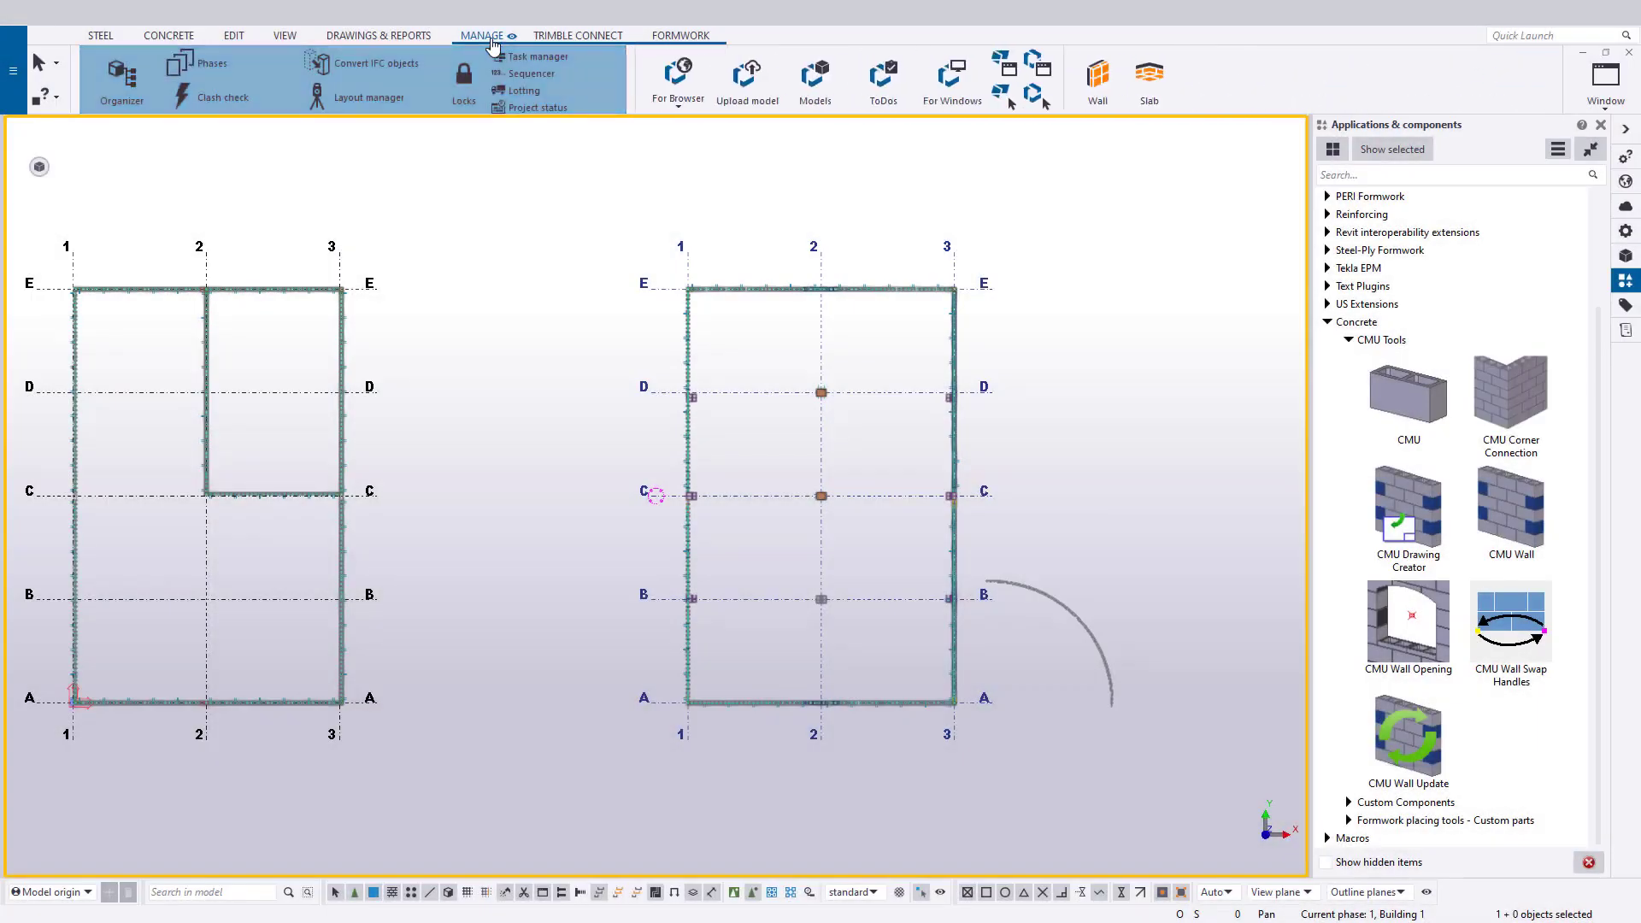
click(251, 66)
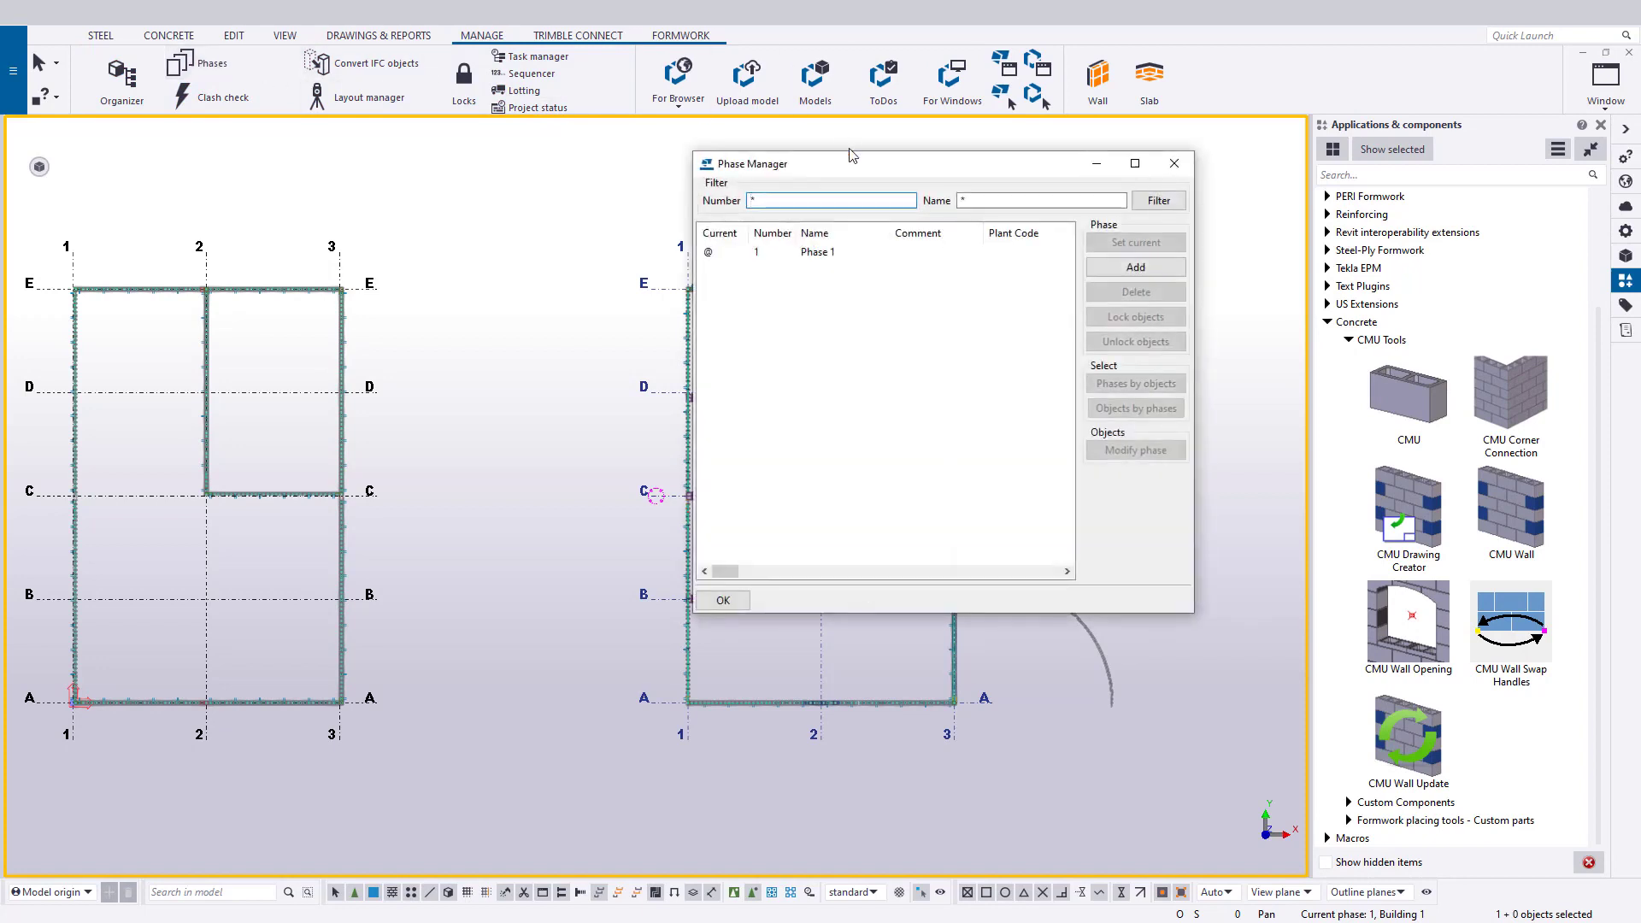
drag(863, 169, 1230, 152)
key(ctrl+h)
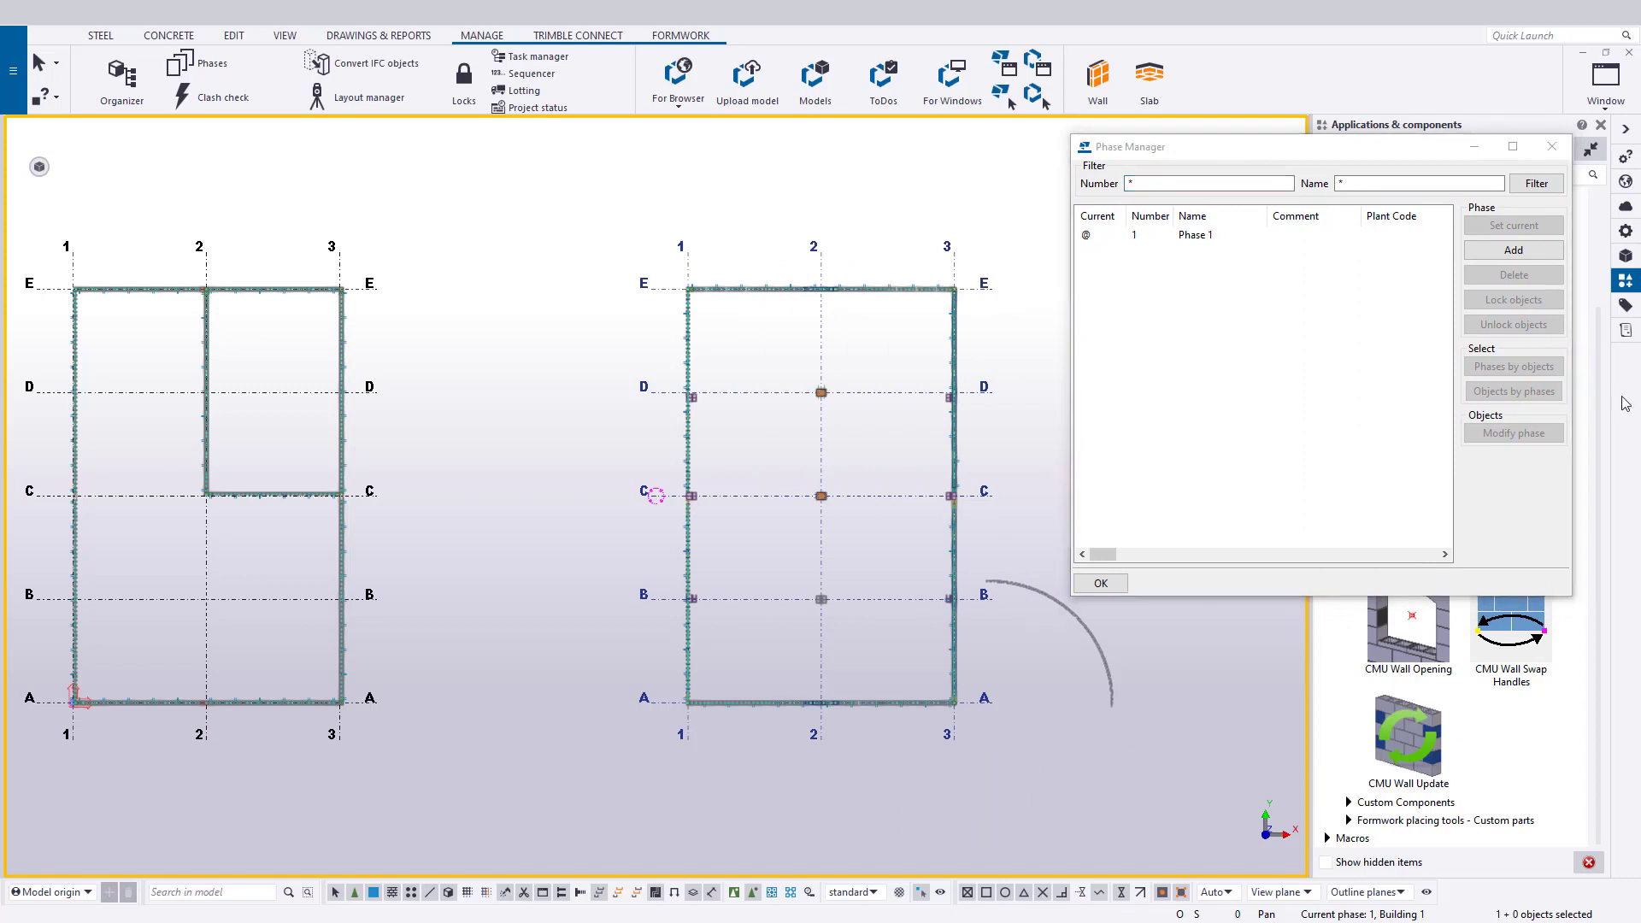
- Add six new phases, Phase 2 through Phase 7, after Phase 1
click(1222, 239)
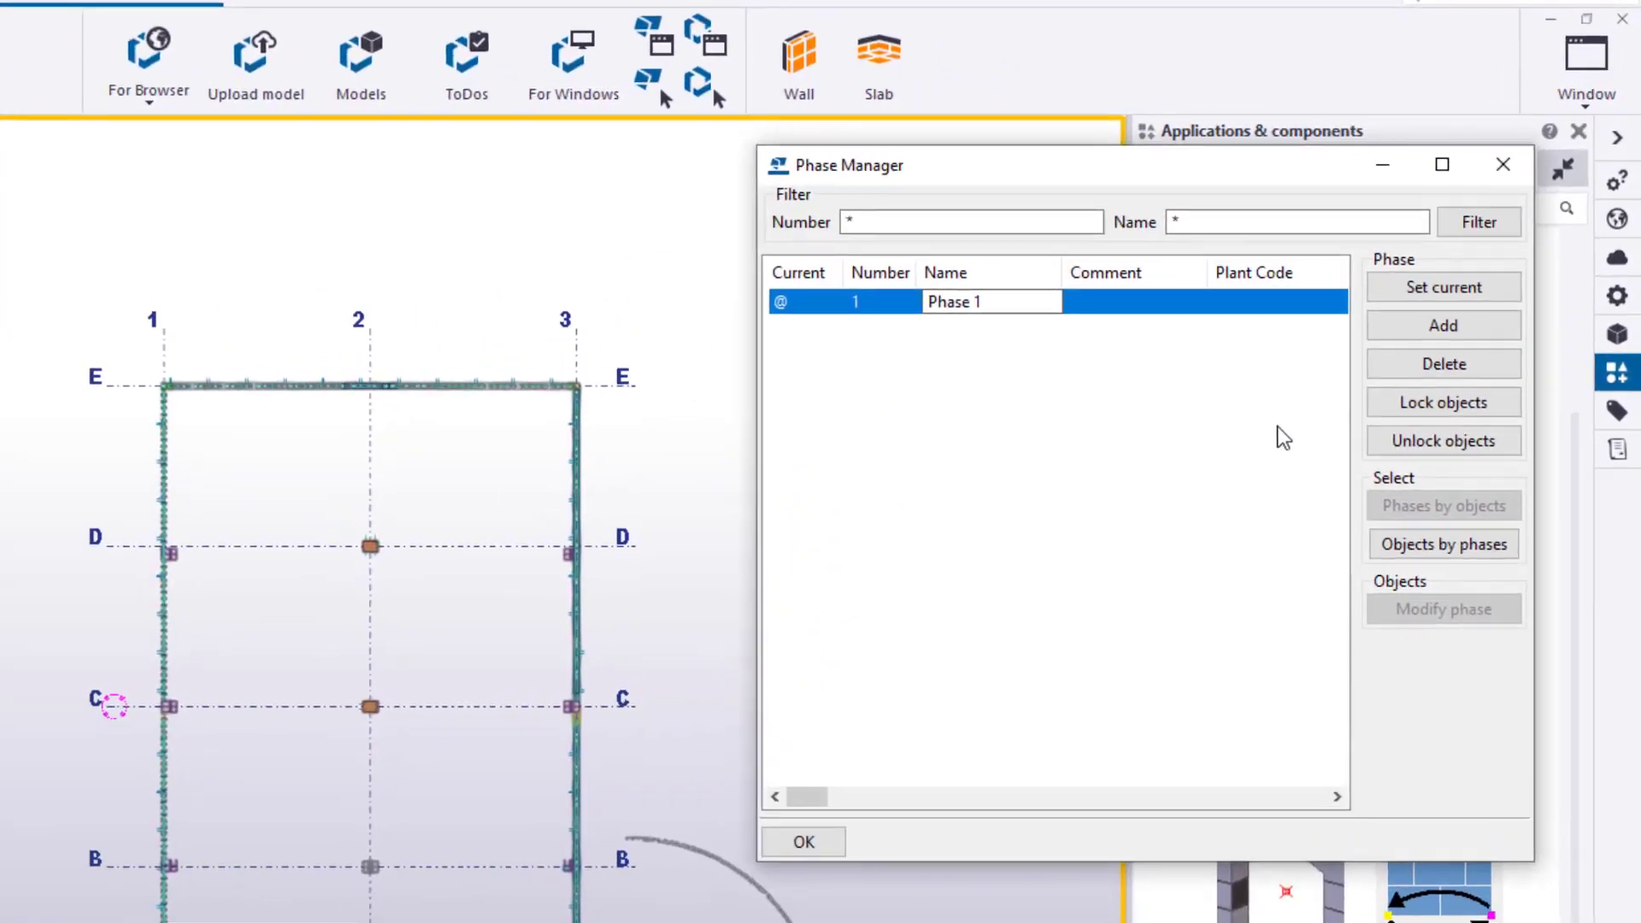
click(1462, 330)
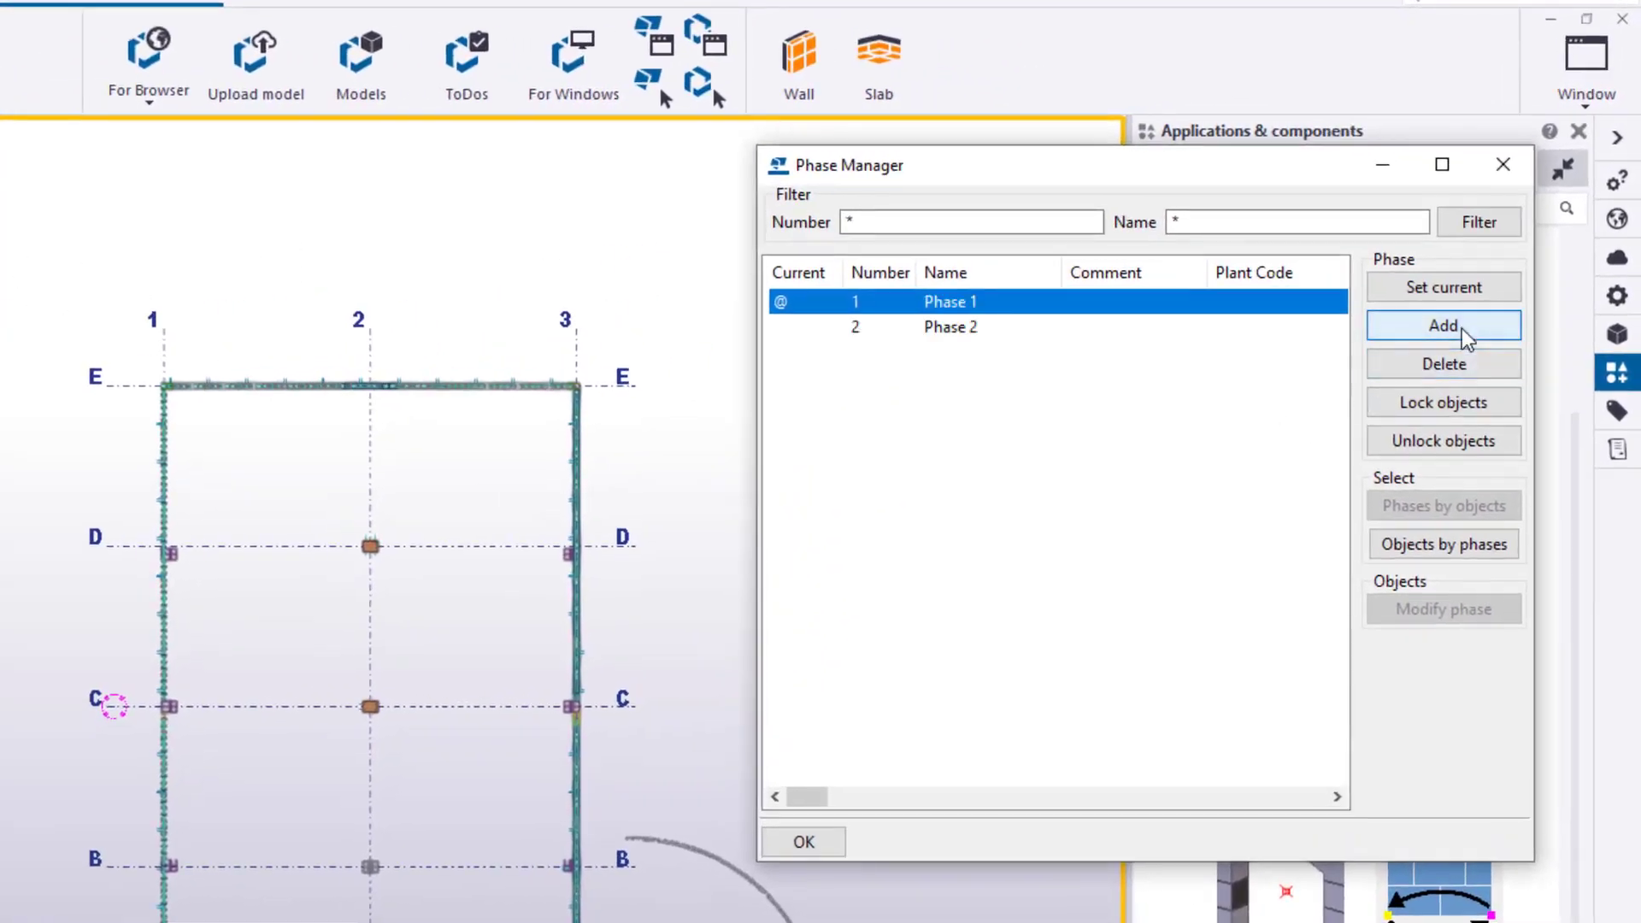
click(1463, 330)
click(1463, 330)
click(1462, 330)
click(1462, 330)
click(1462, 330)
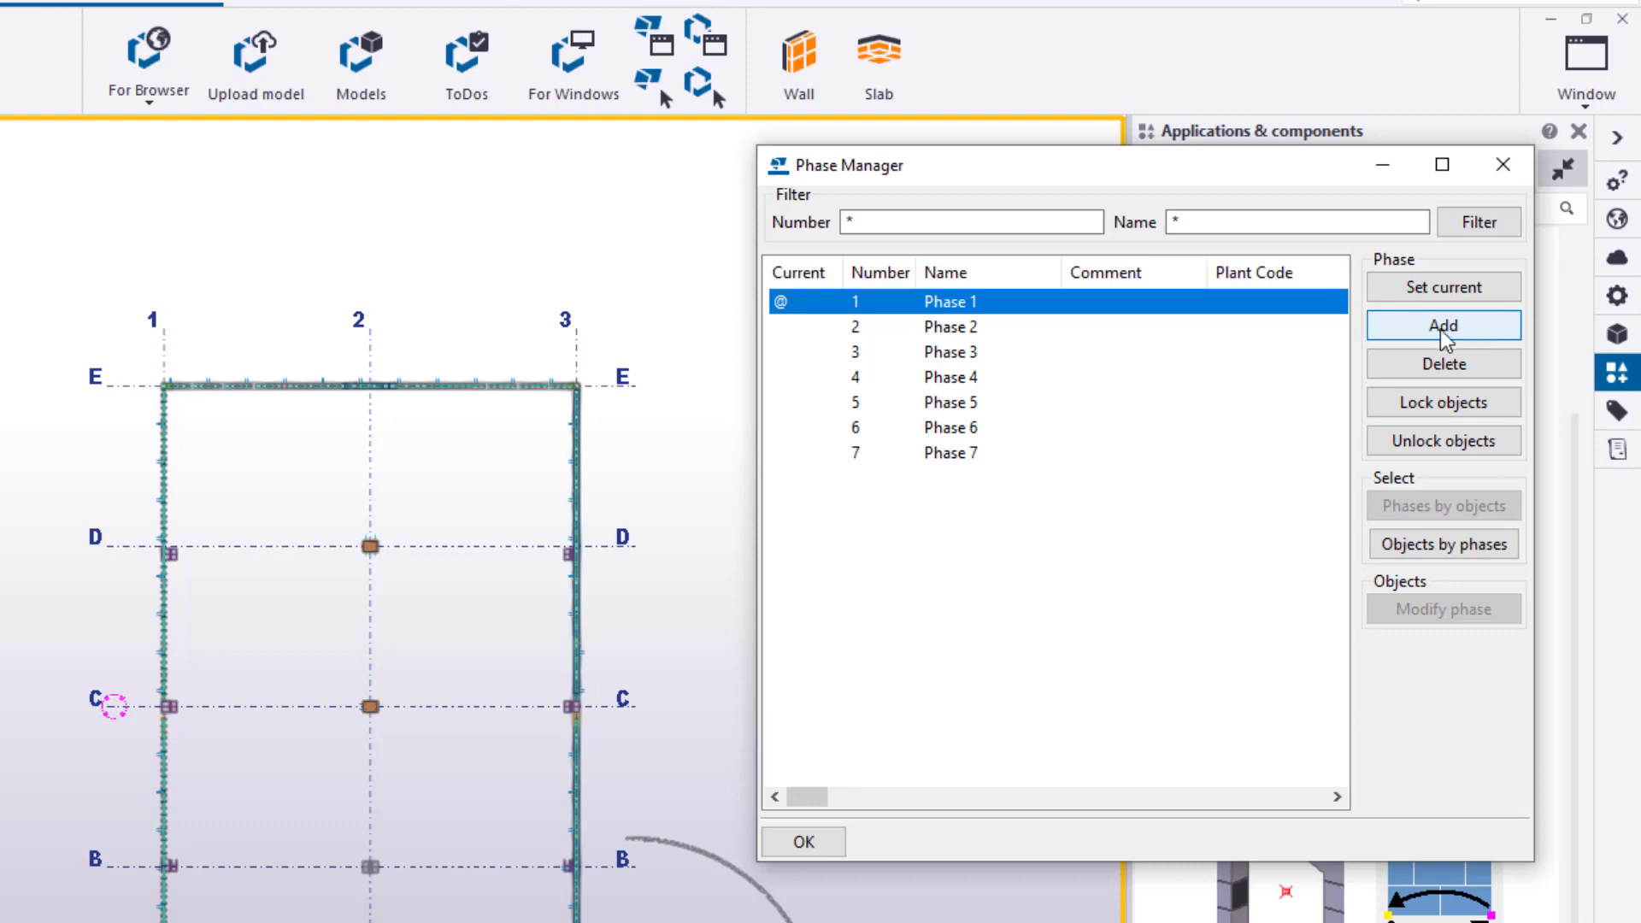
click(7, 571)
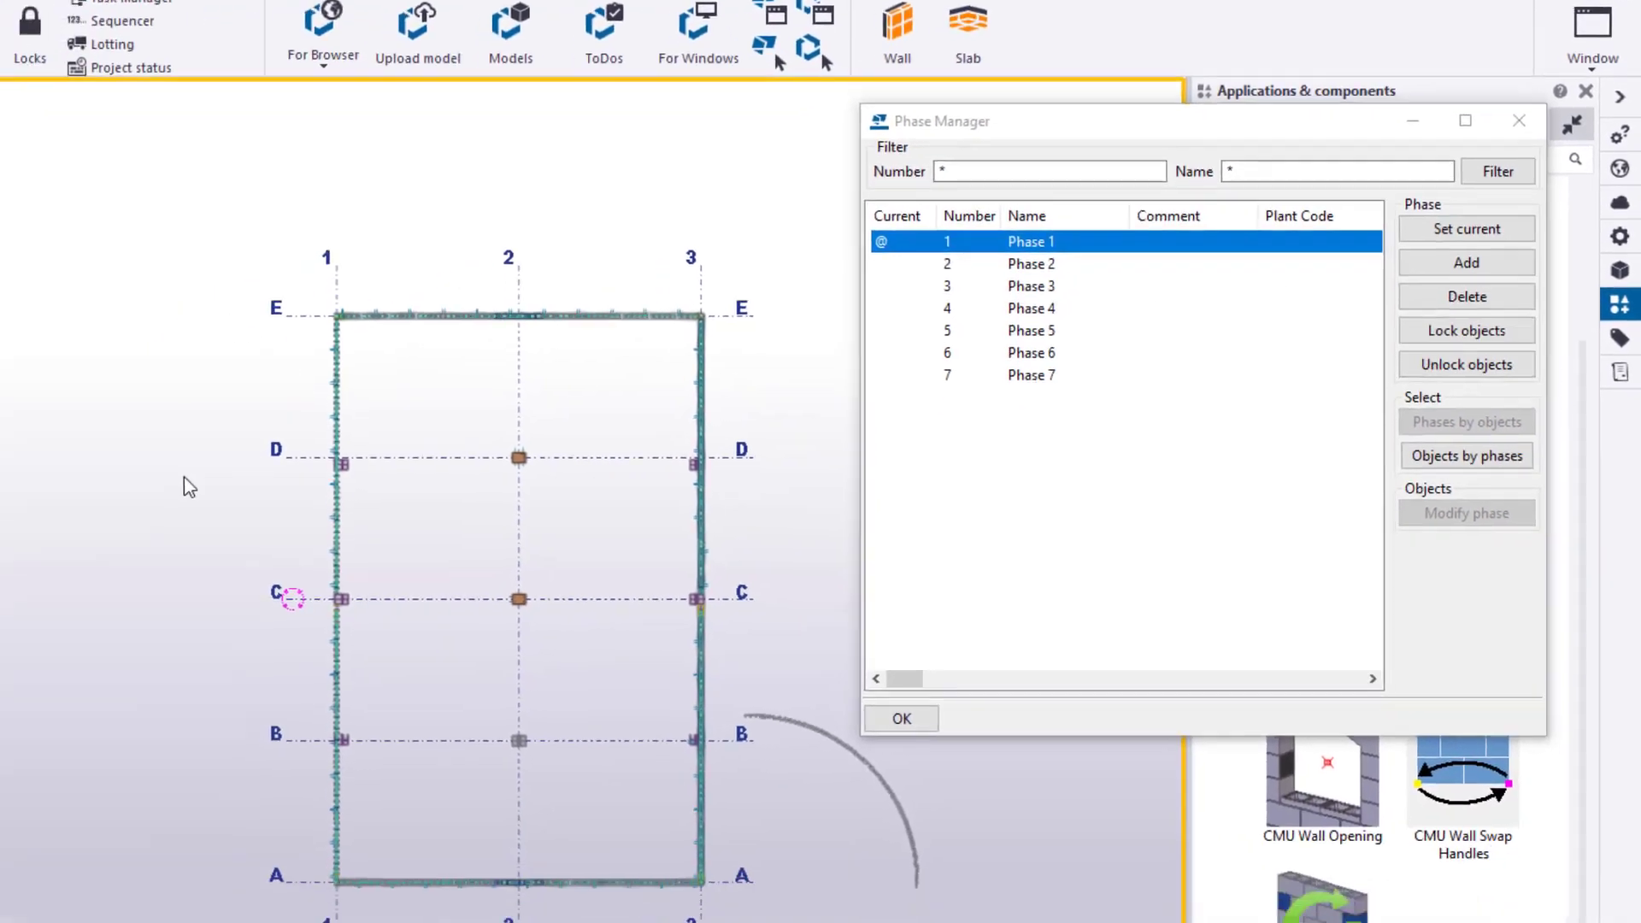
- Window-select the right building's walls and columns and move them to Phase 2
drag(224, 262, 415, 501)
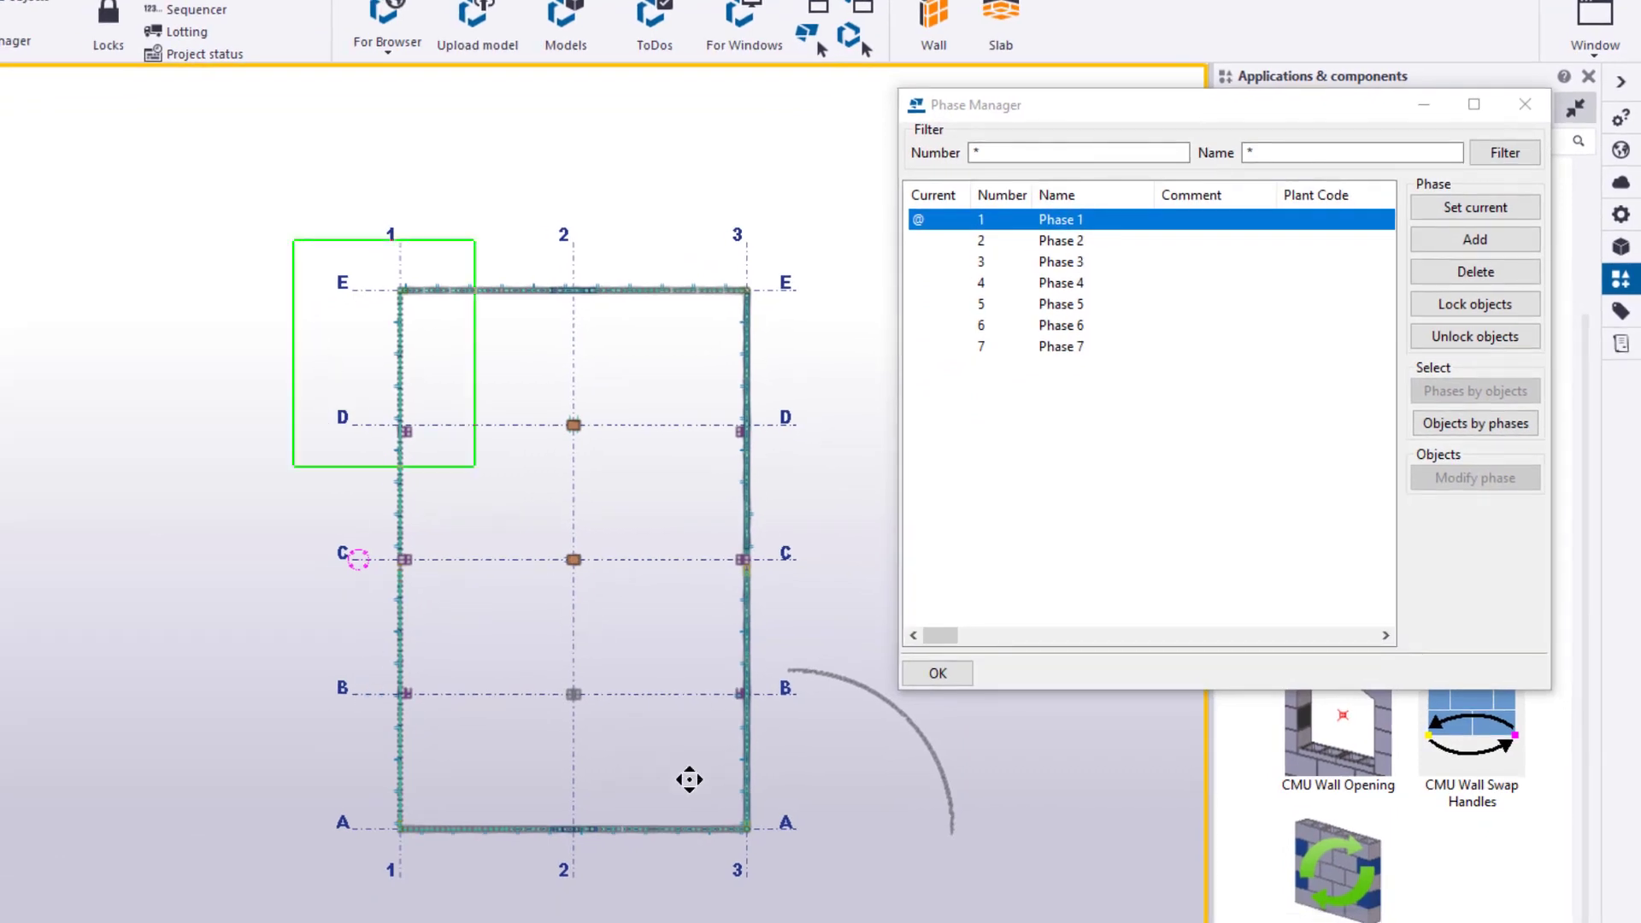
drag(689, 779, 777, 886)
double_click(1129, 242)
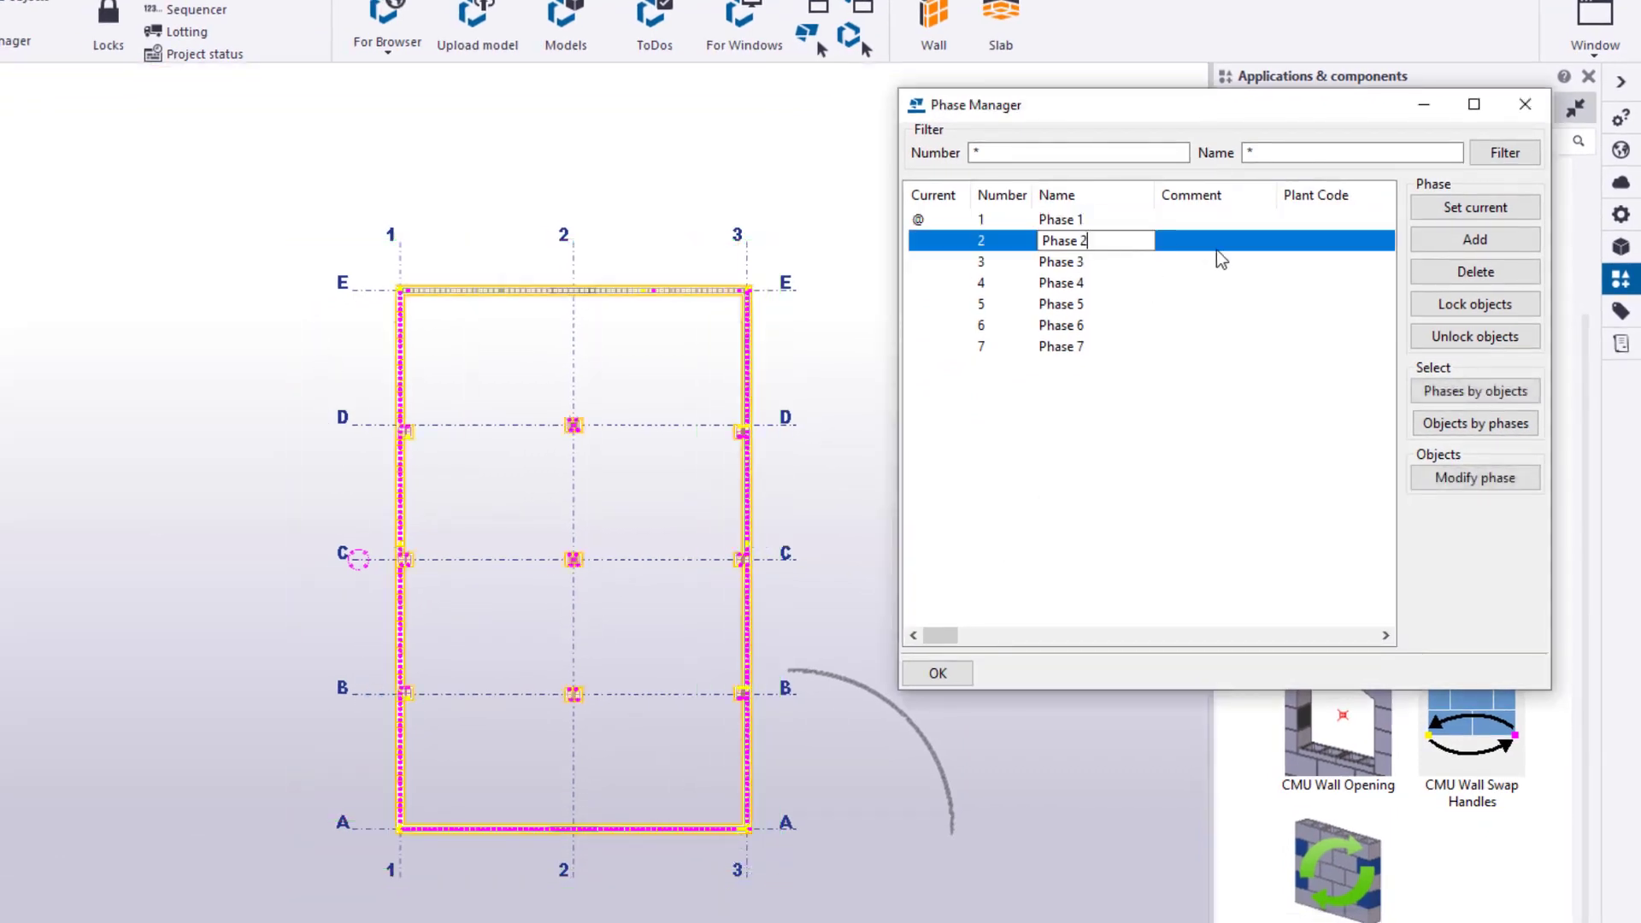
click(1484, 480)
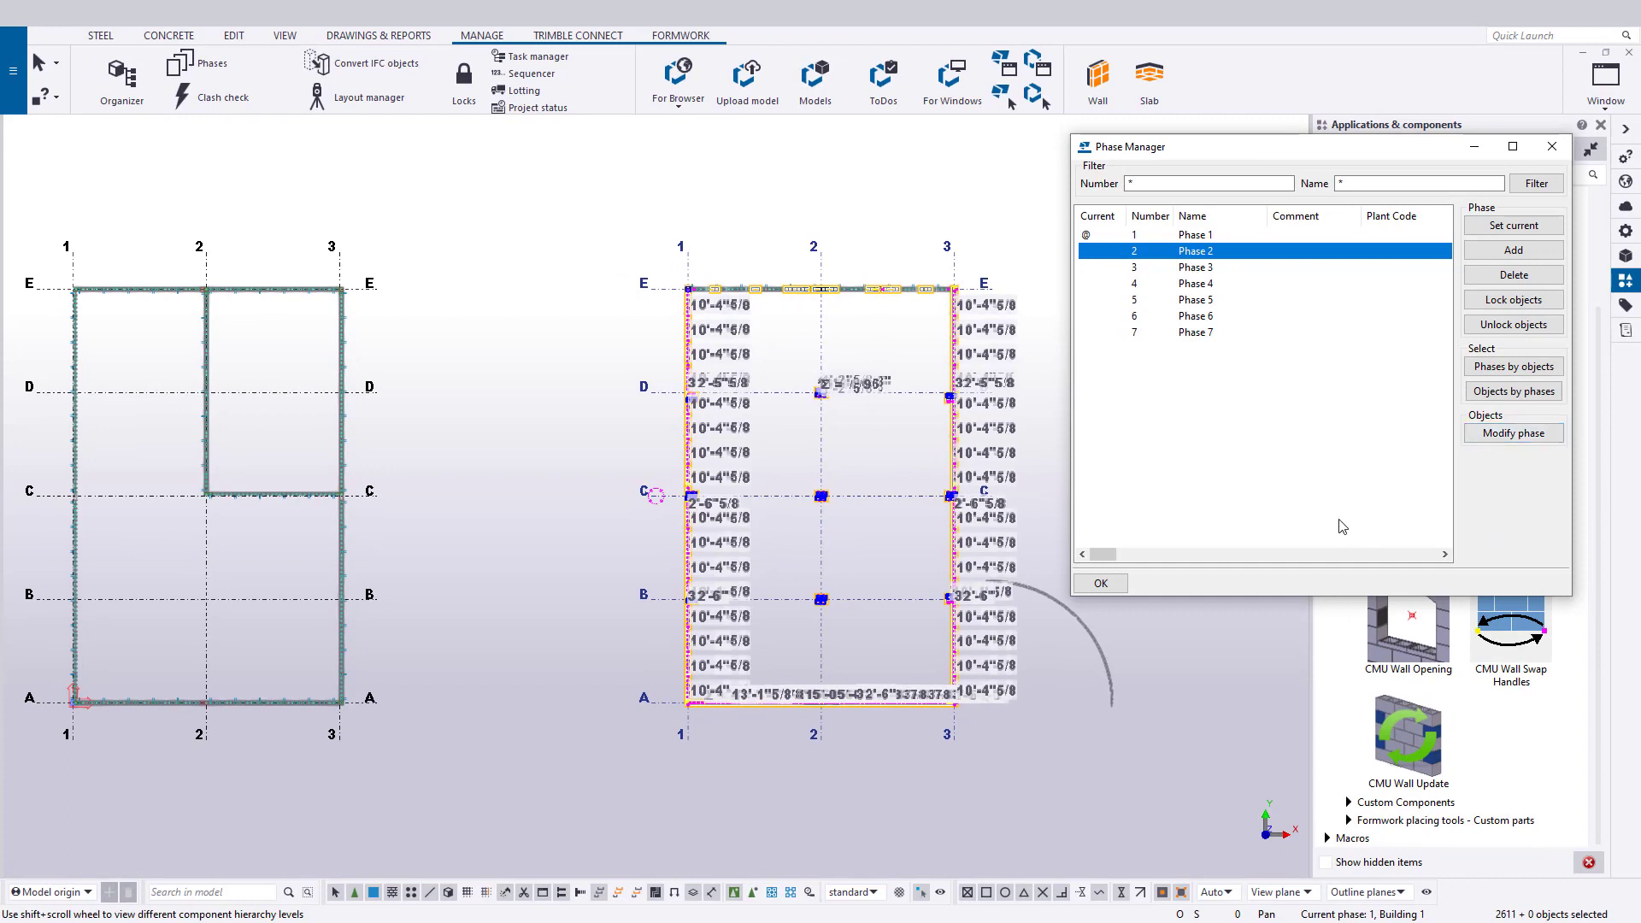
- Verify which objects belong to Phase 2 and Phase 1 using Objects by phases
click(1177, 705)
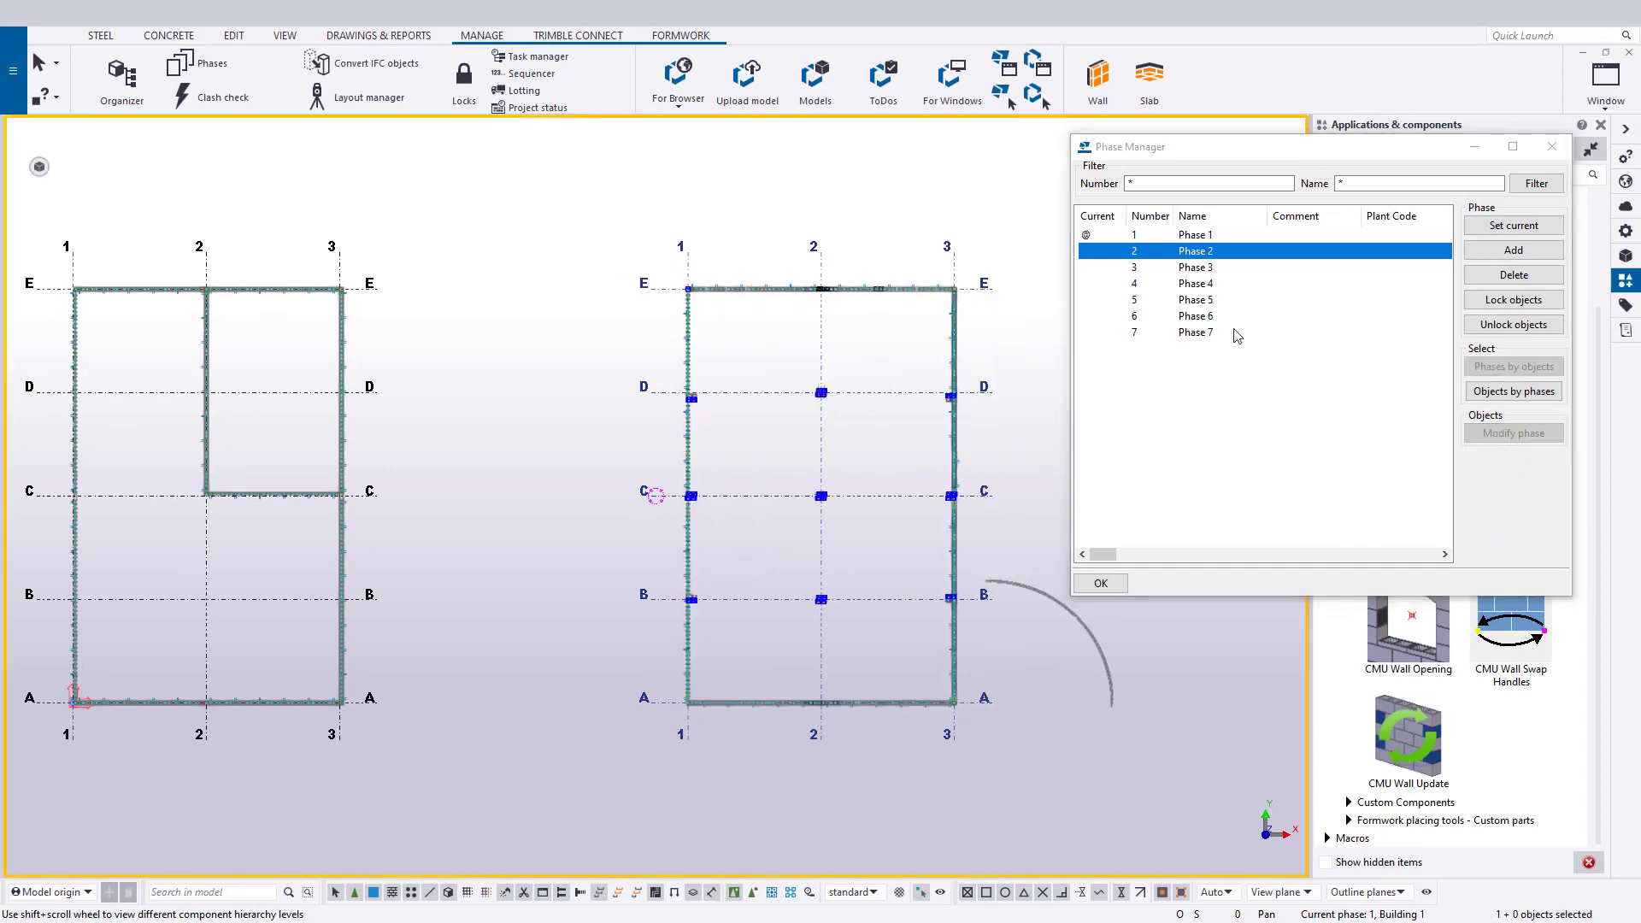
click(1513, 391)
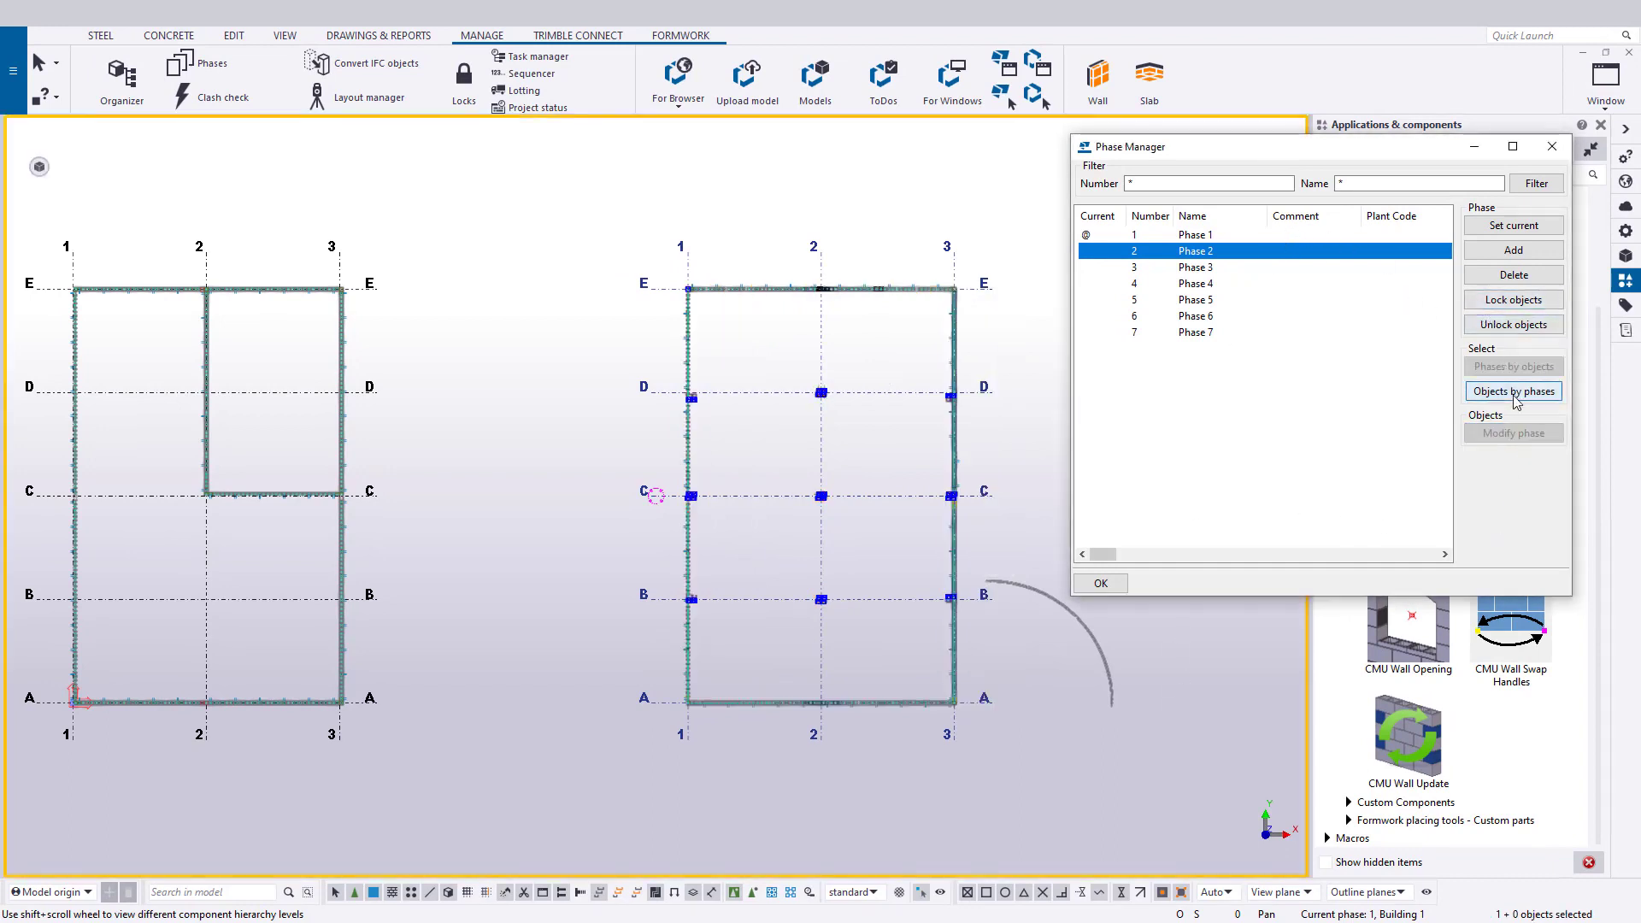
click(1232, 235)
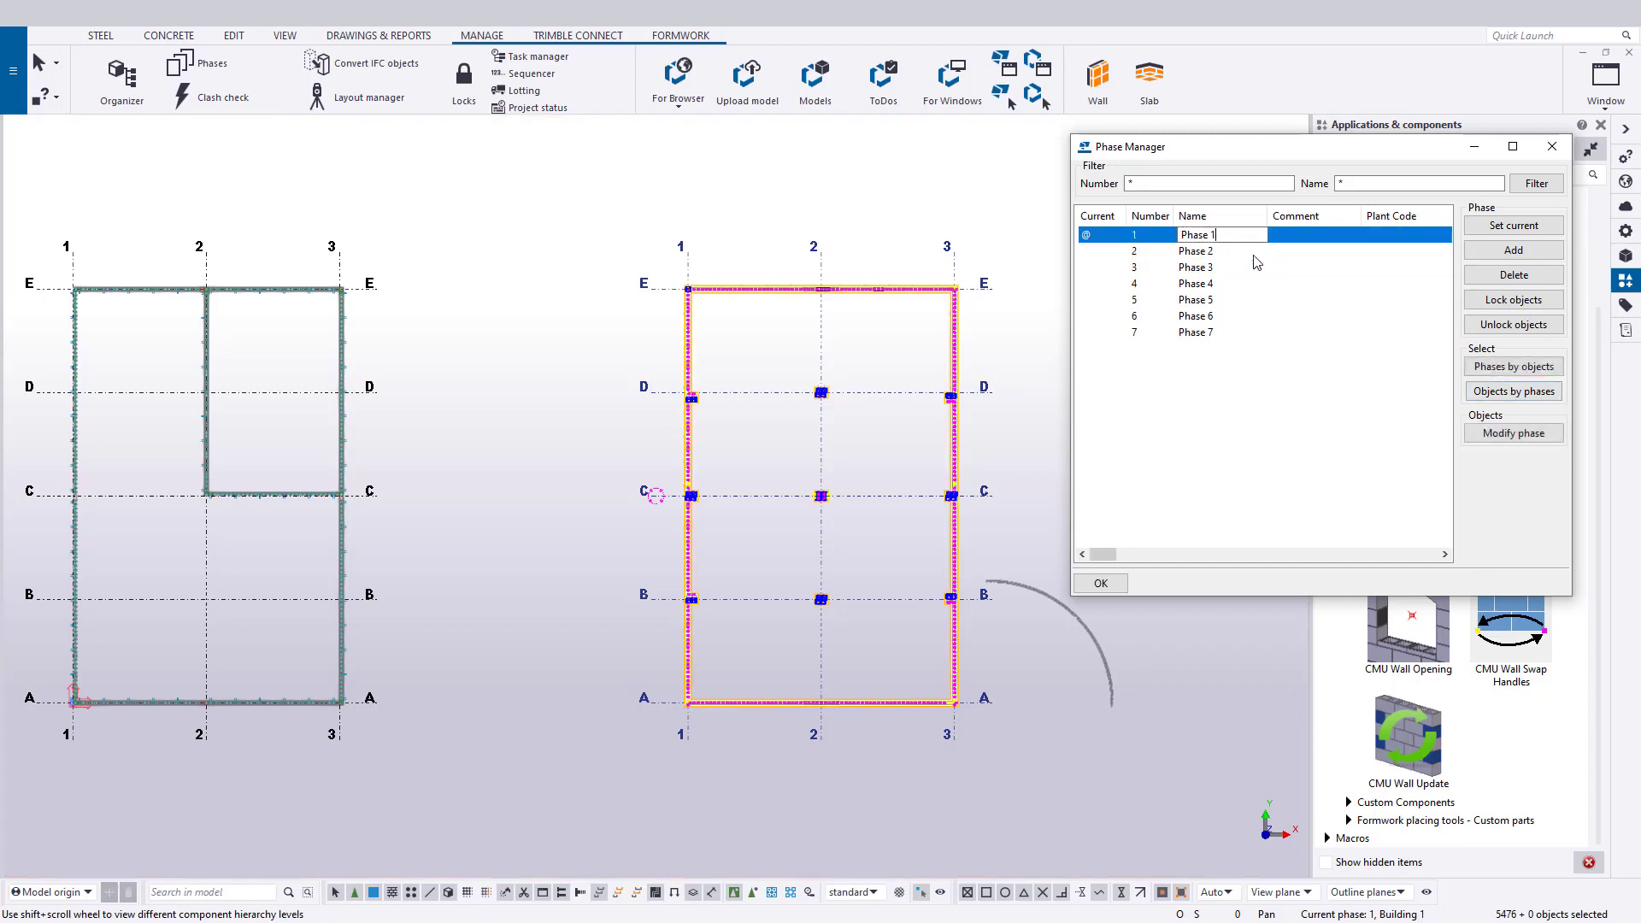
click(1530, 399)
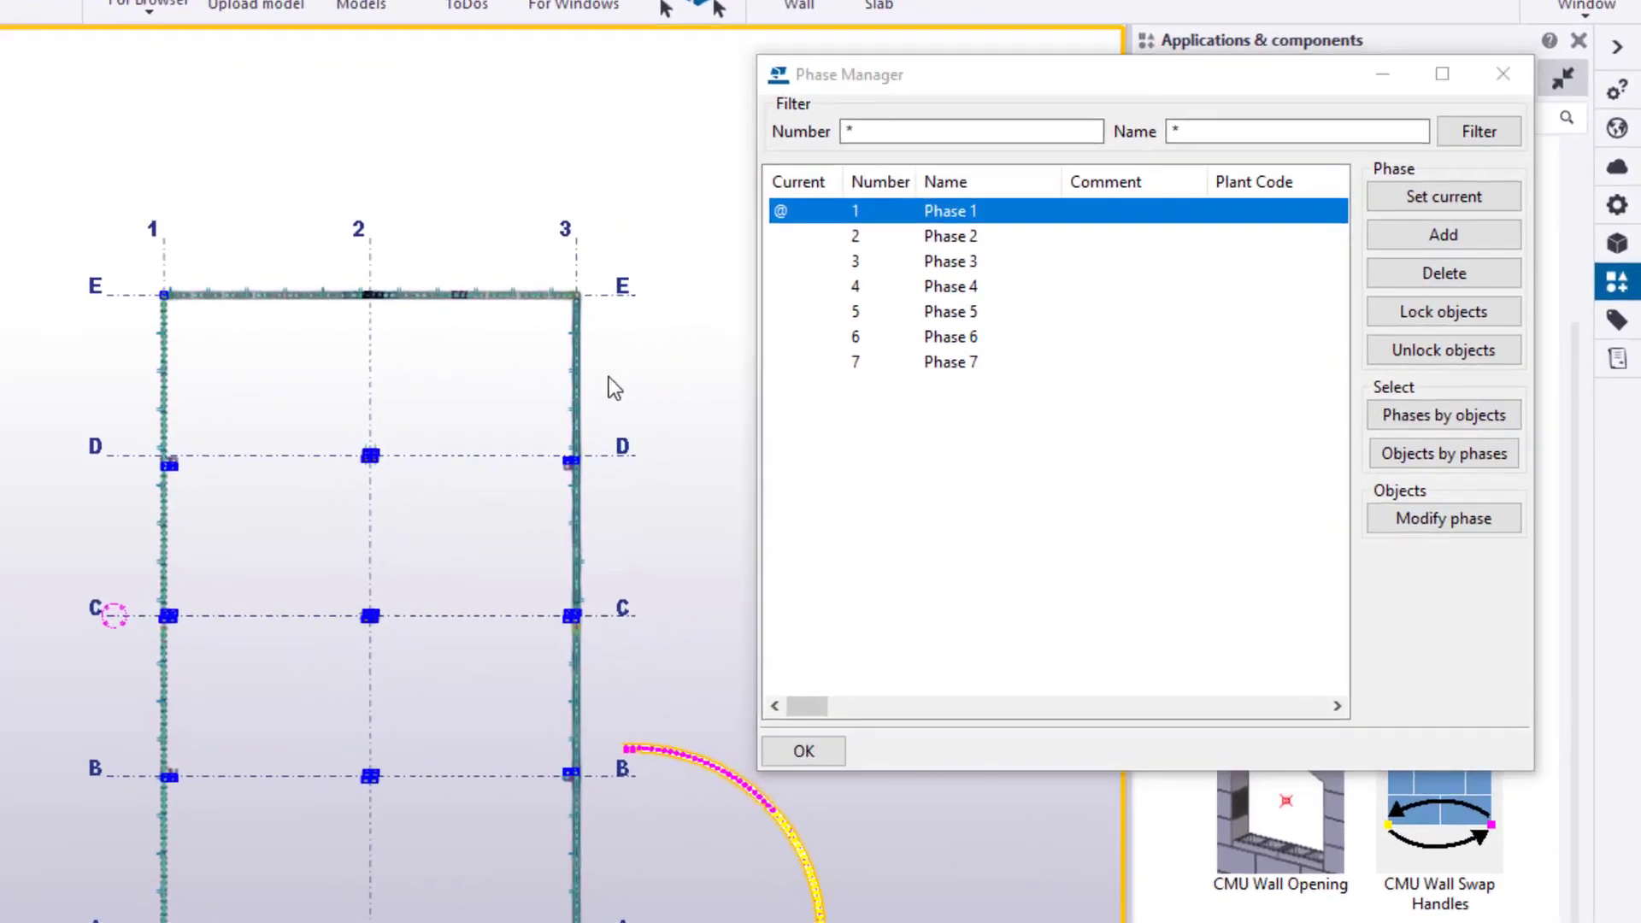
click(579, 358)
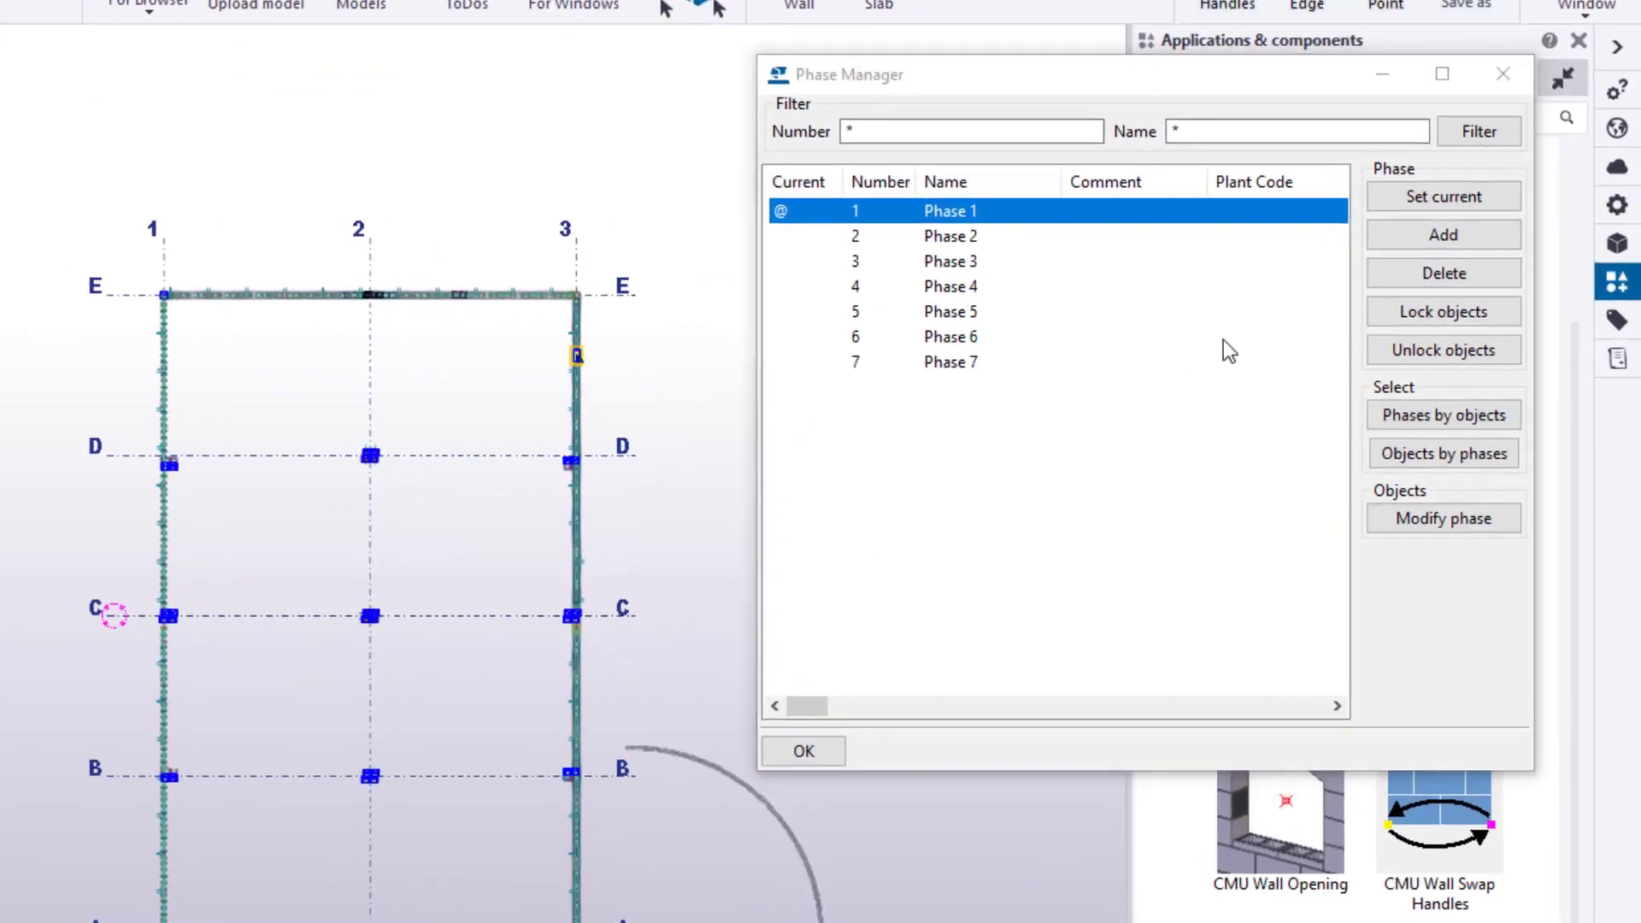
click(1449, 416)
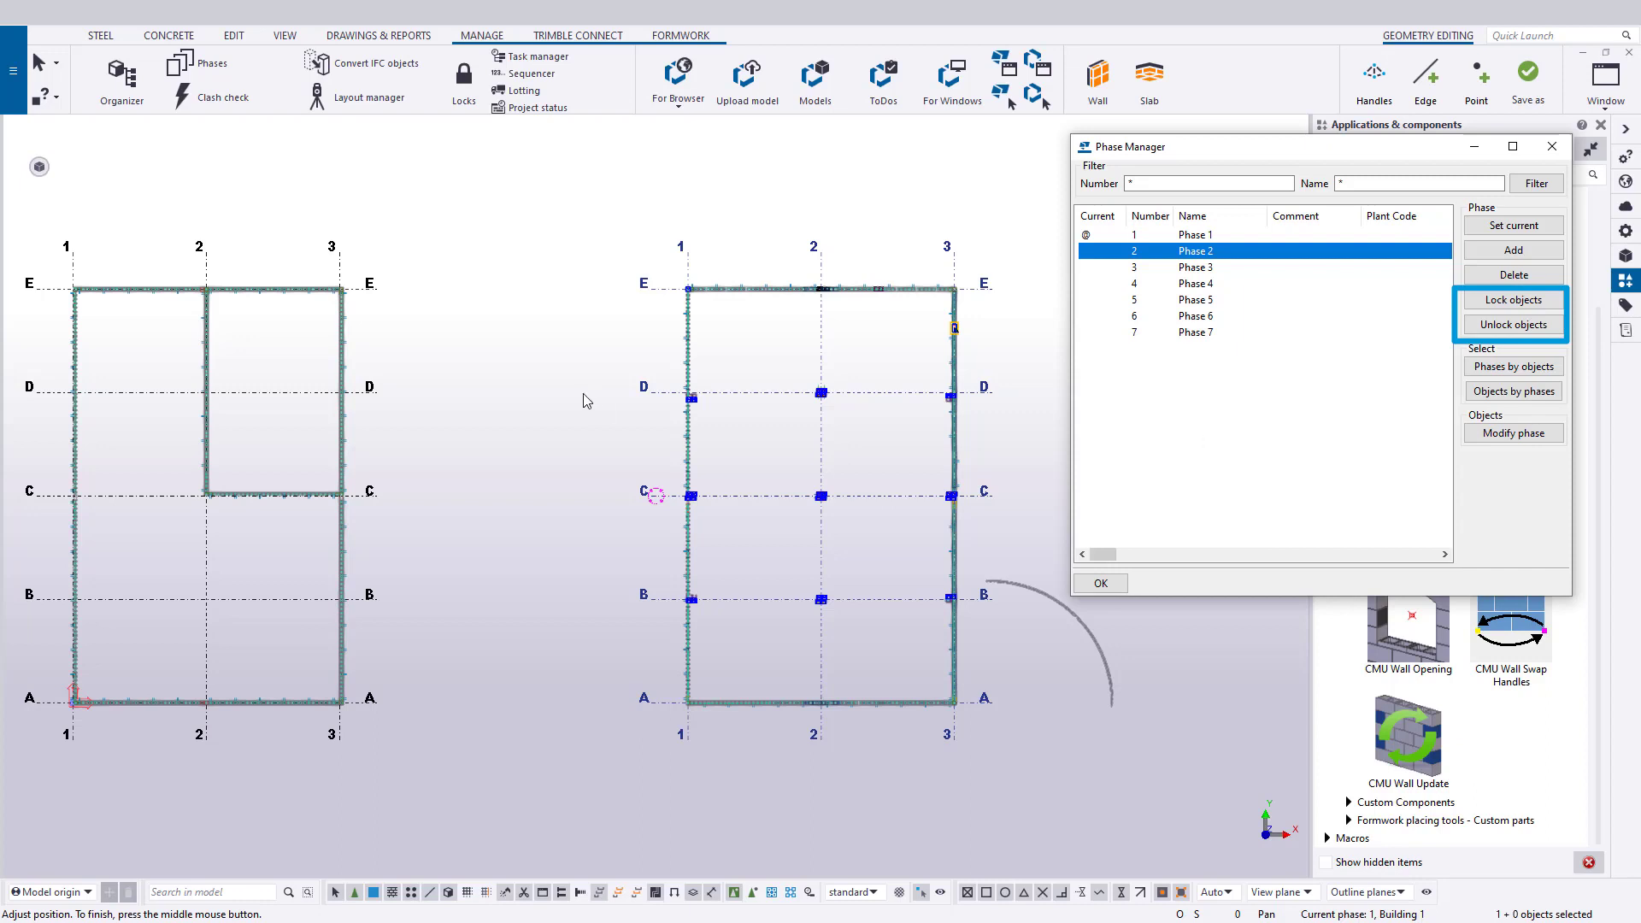
click(475, 413)
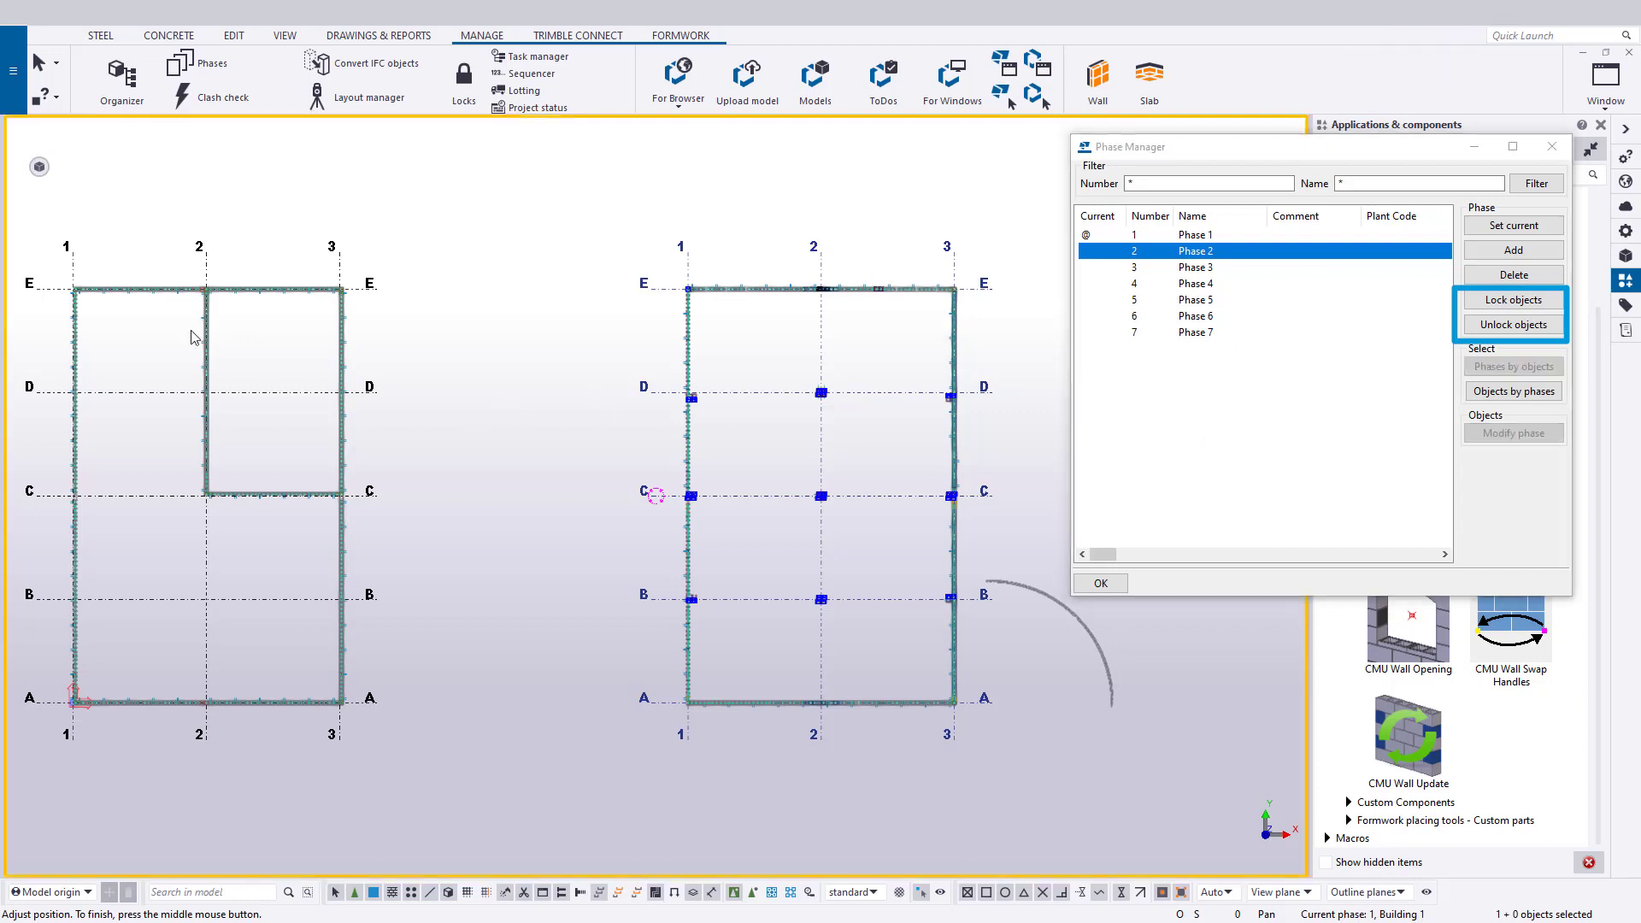
drag(159, 325, 255, 518)
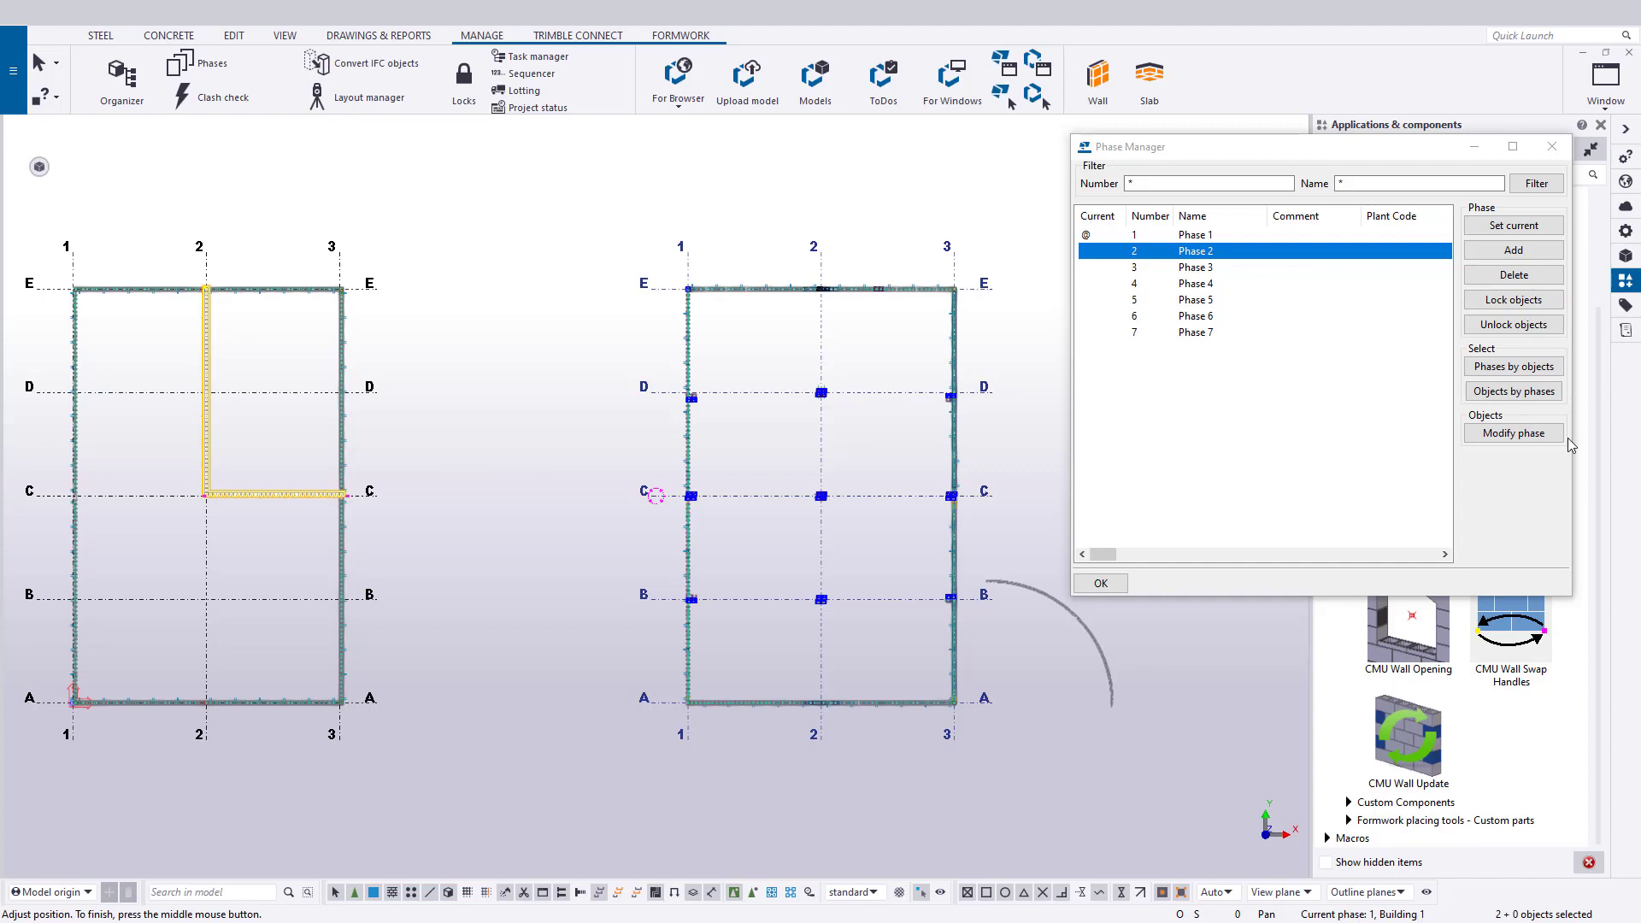
click(444, 402)
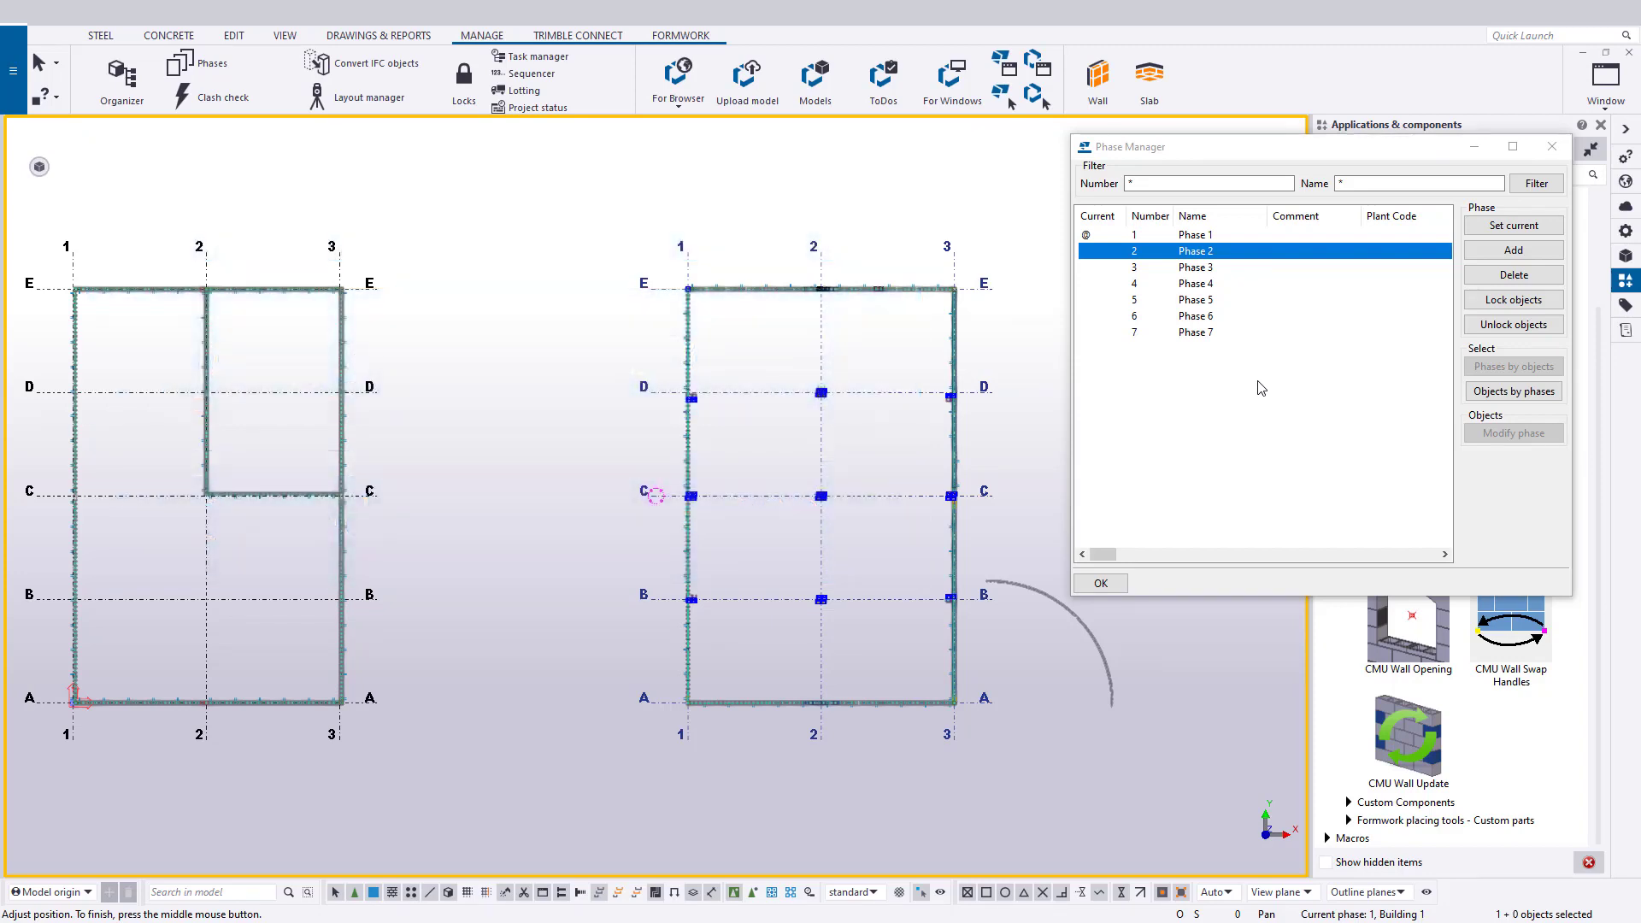
- Try renumbering Phase 2 to 100 and dismiss the warning that it holds objects
click(1137, 253)
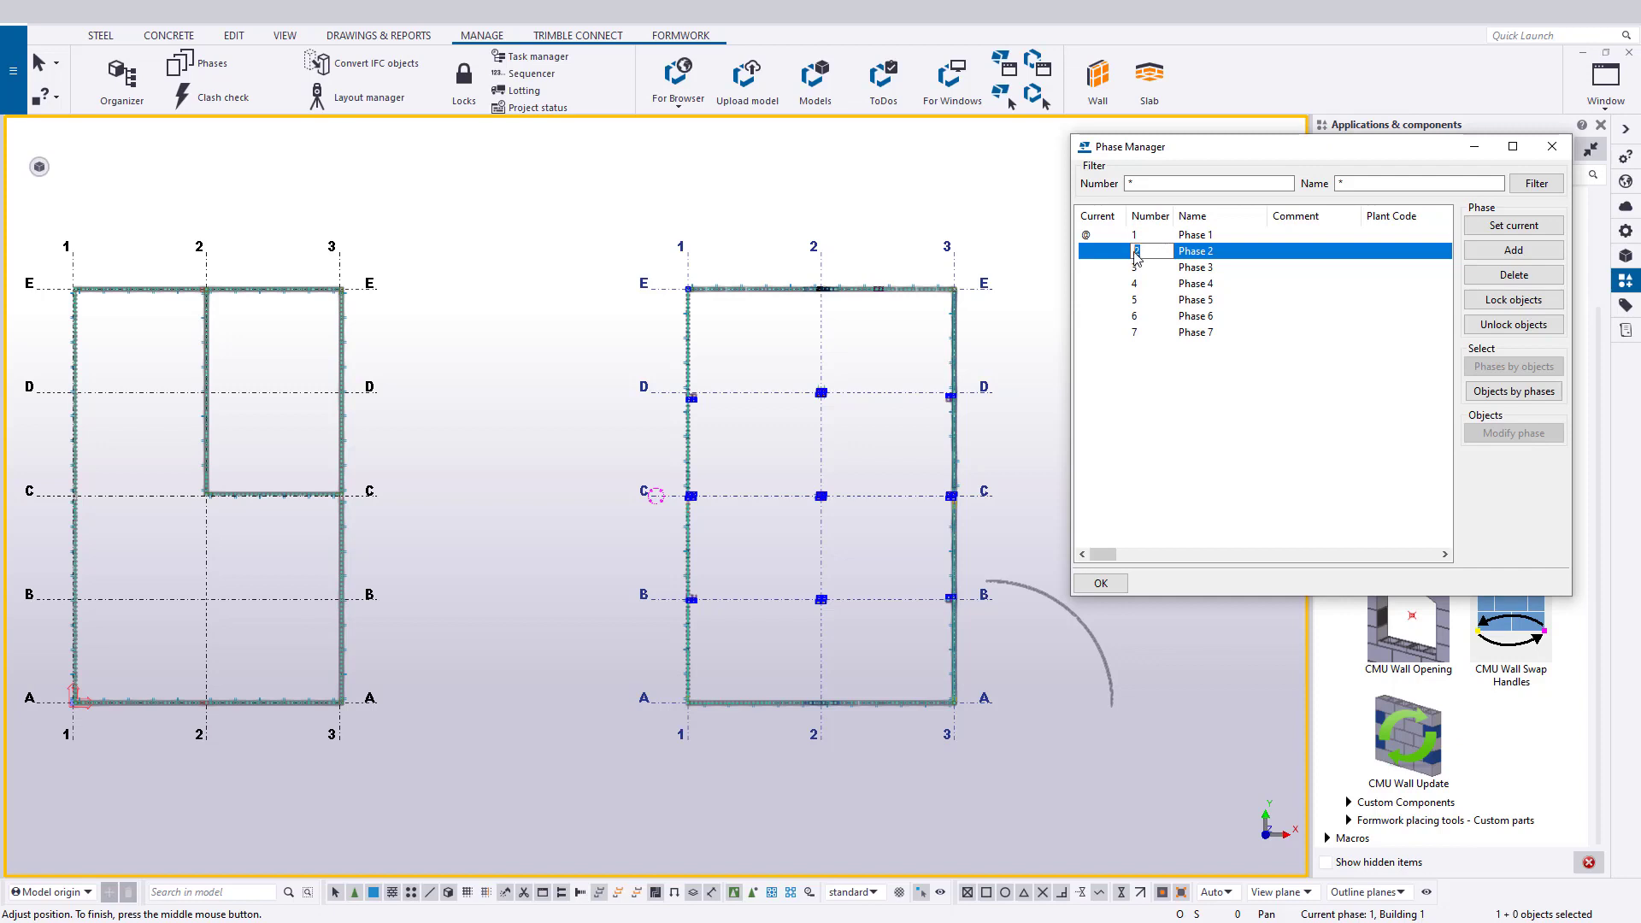
text(100)
key(Return)
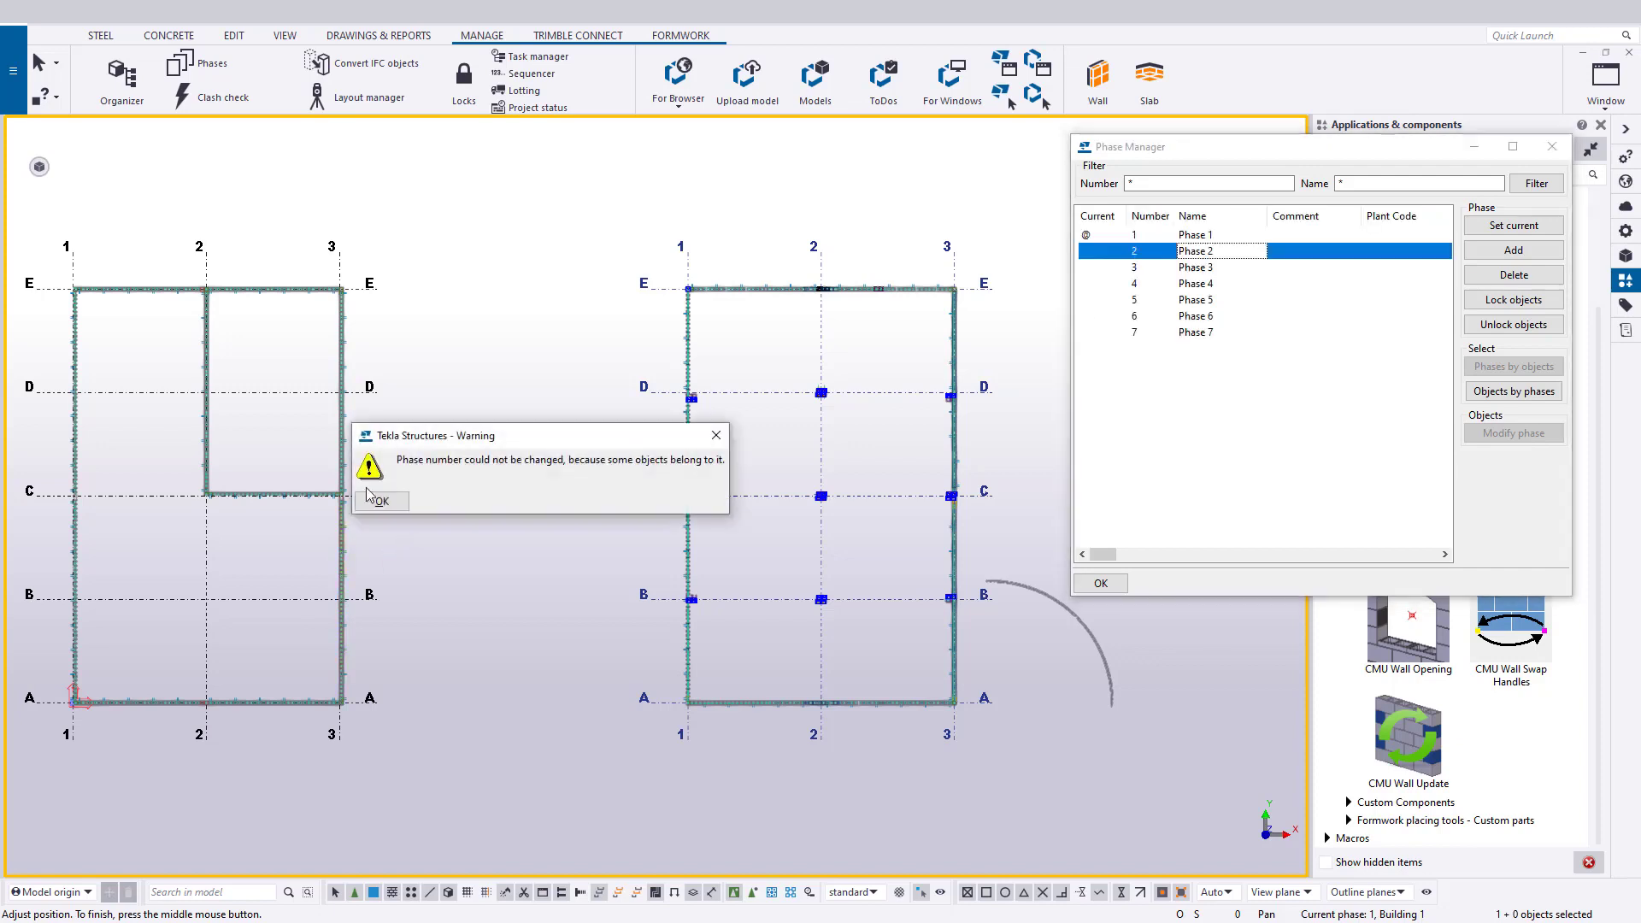
click(378, 501)
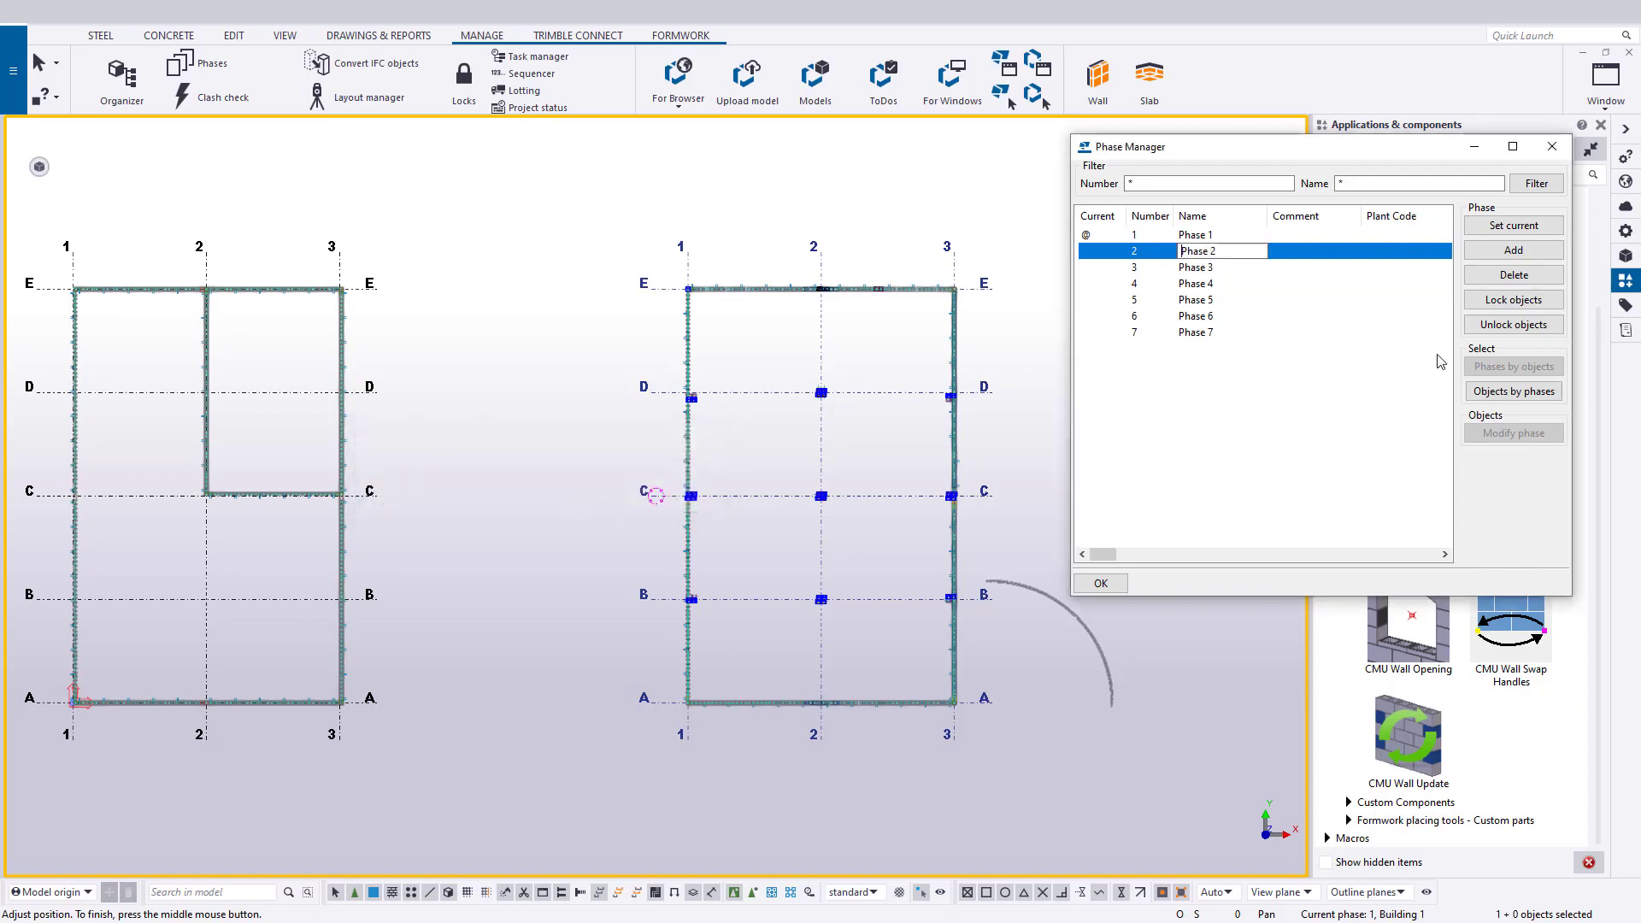
- Select all Phase 2 objects and reassign them to Phase 1
click(1487, 392)
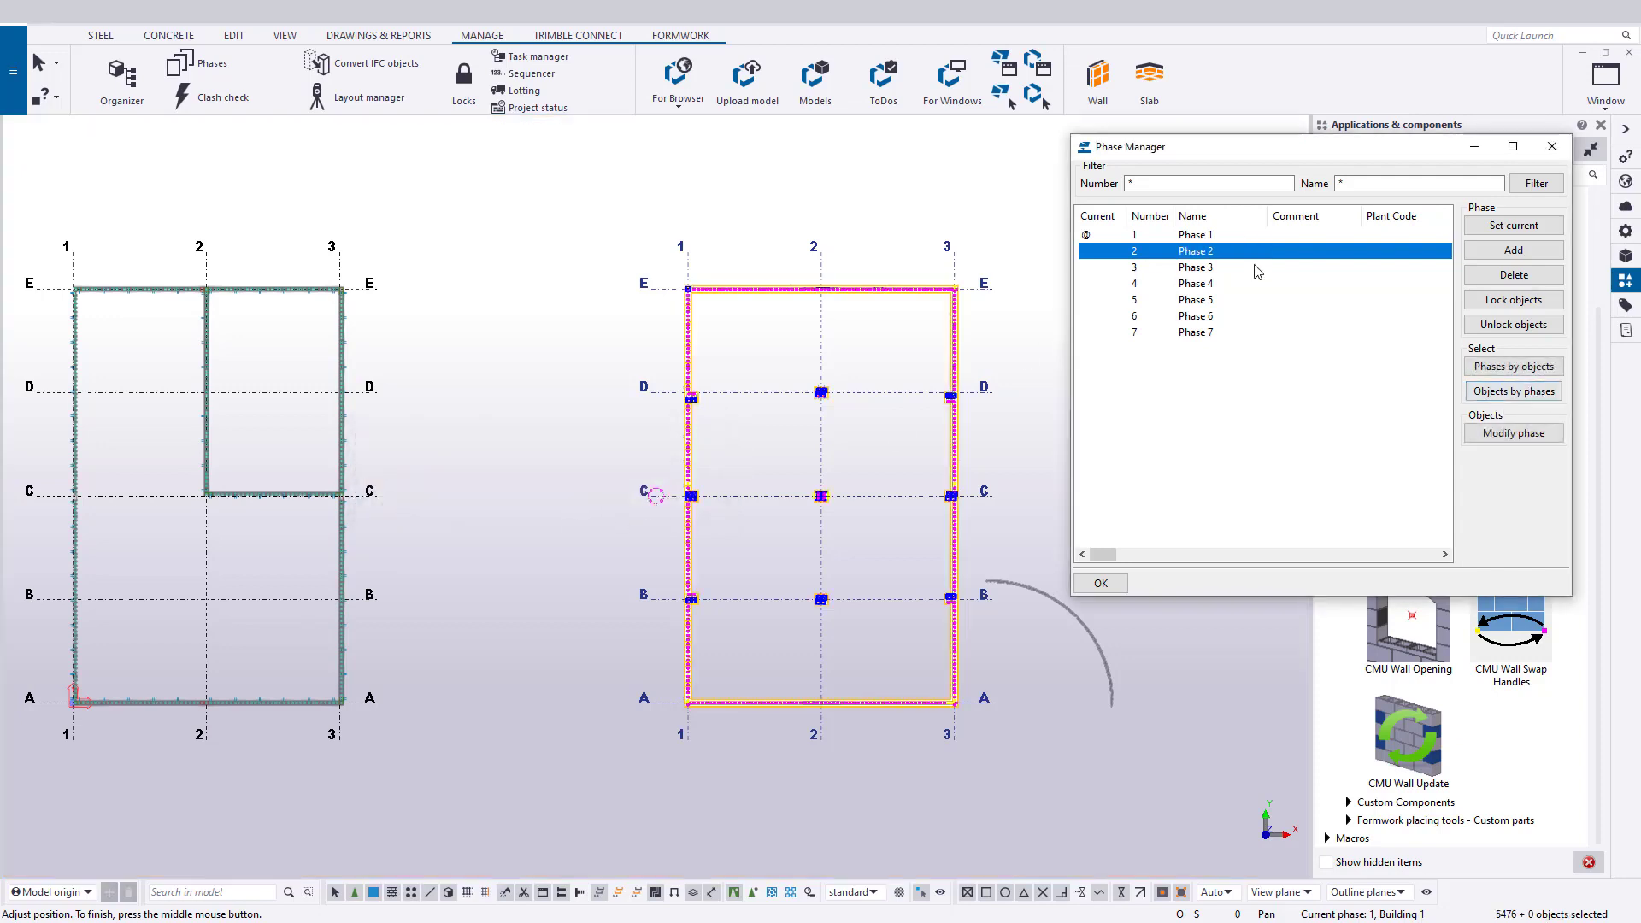
click(1247, 237)
click(1543, 440)
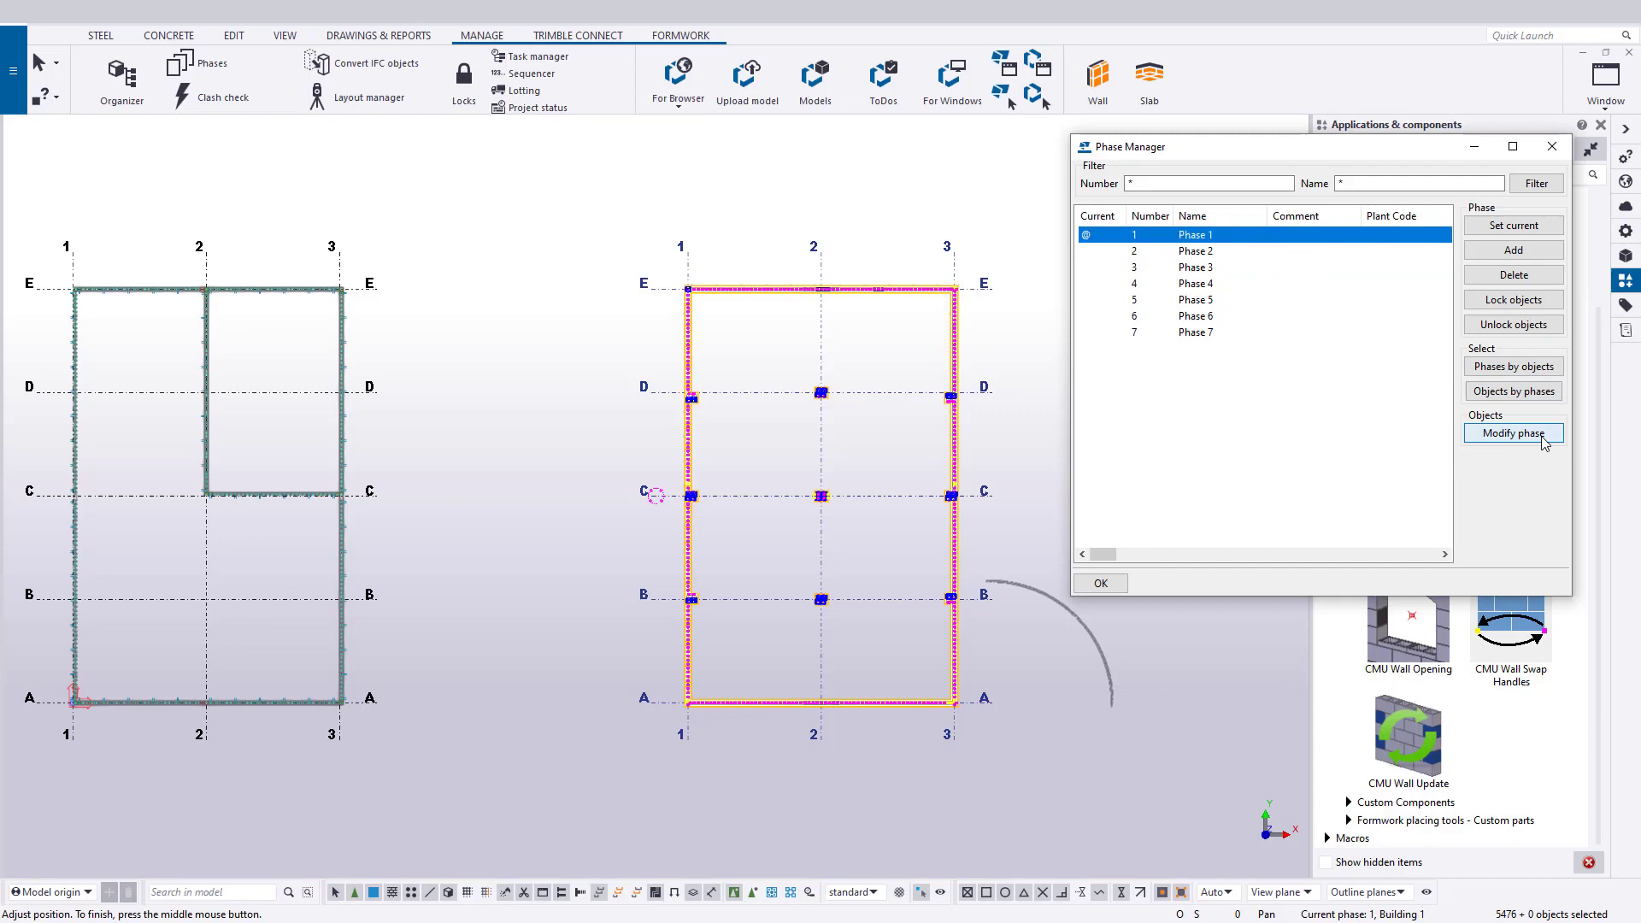
- Renumber the phases 100, 101, 200, 201, 202, 300 and start naming Phase 2 'Building 1'
click(1154, 251)
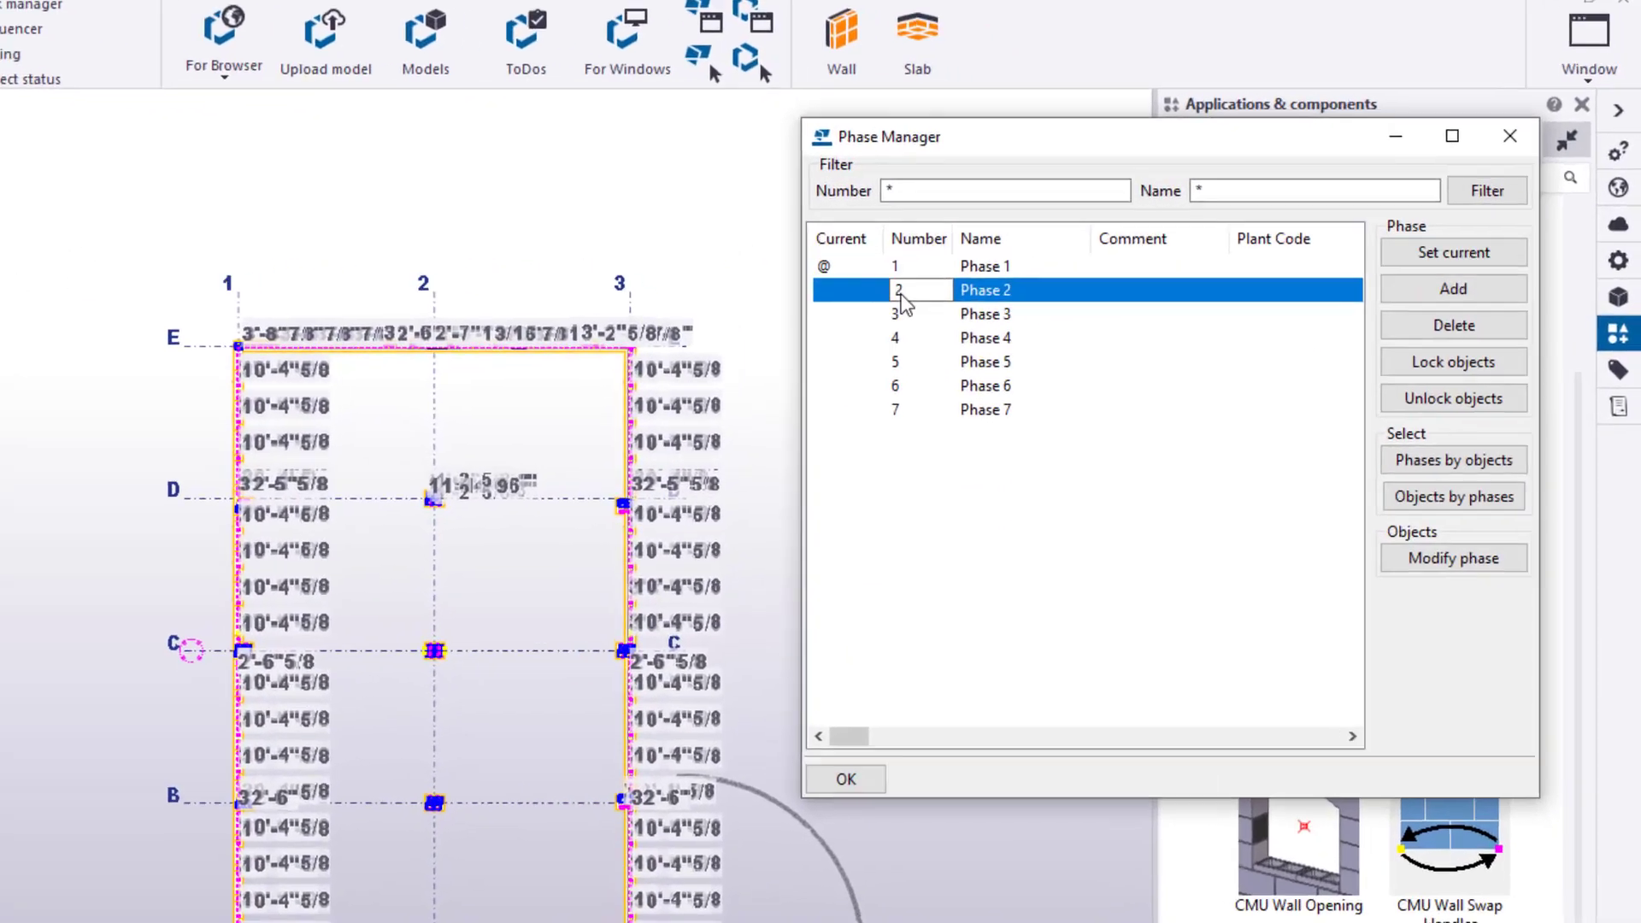
click(1104, 255)
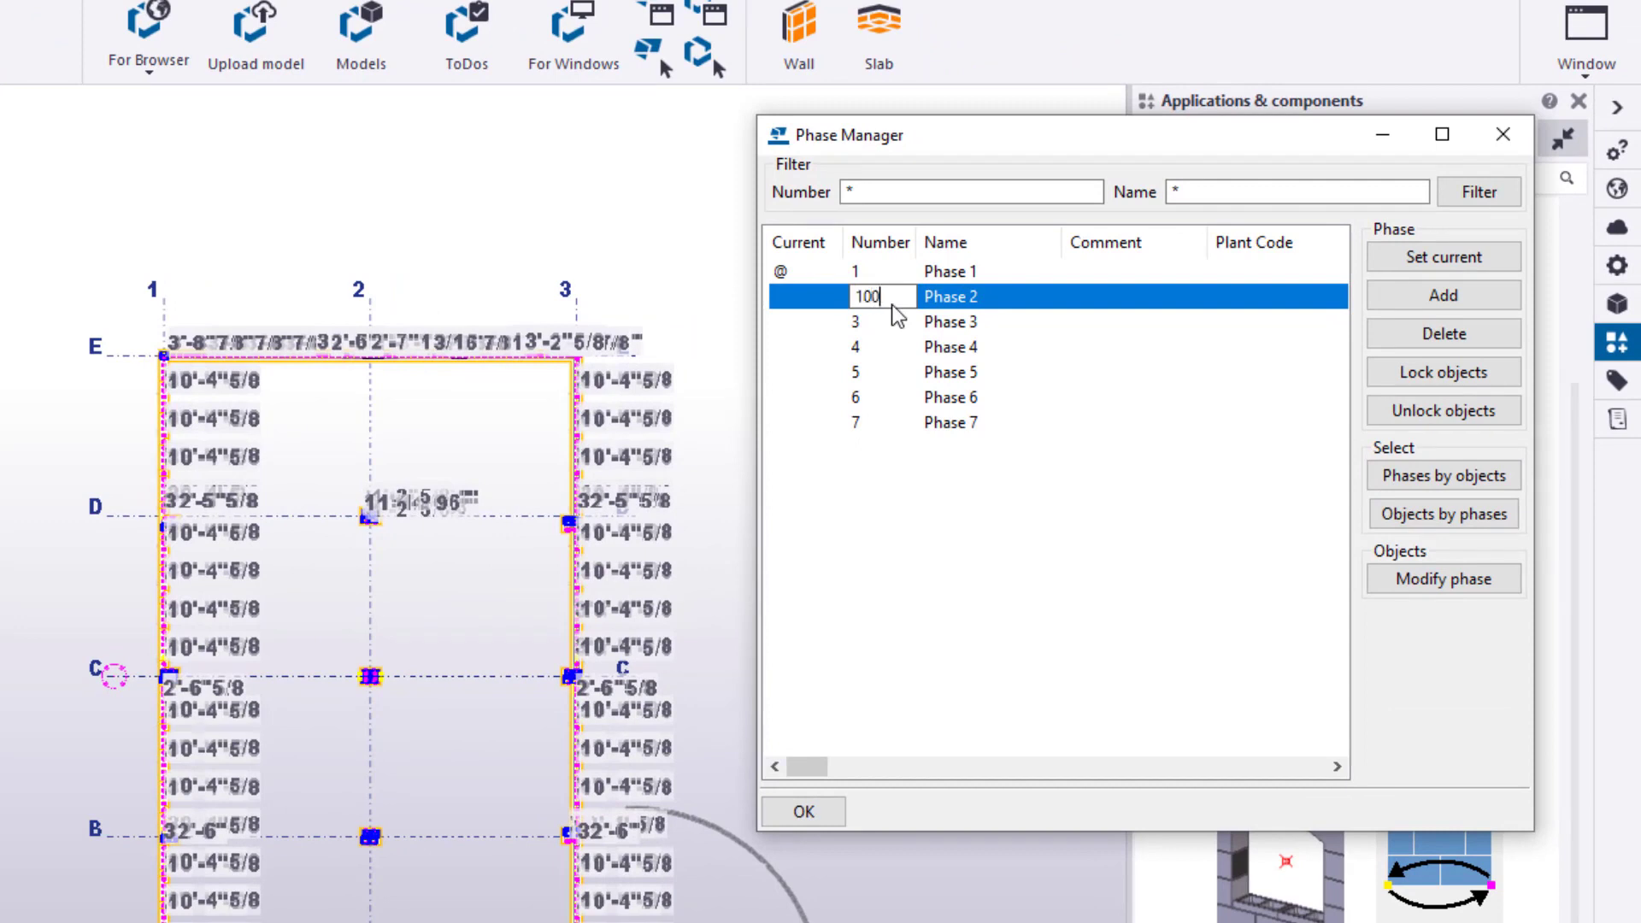
key(Return)
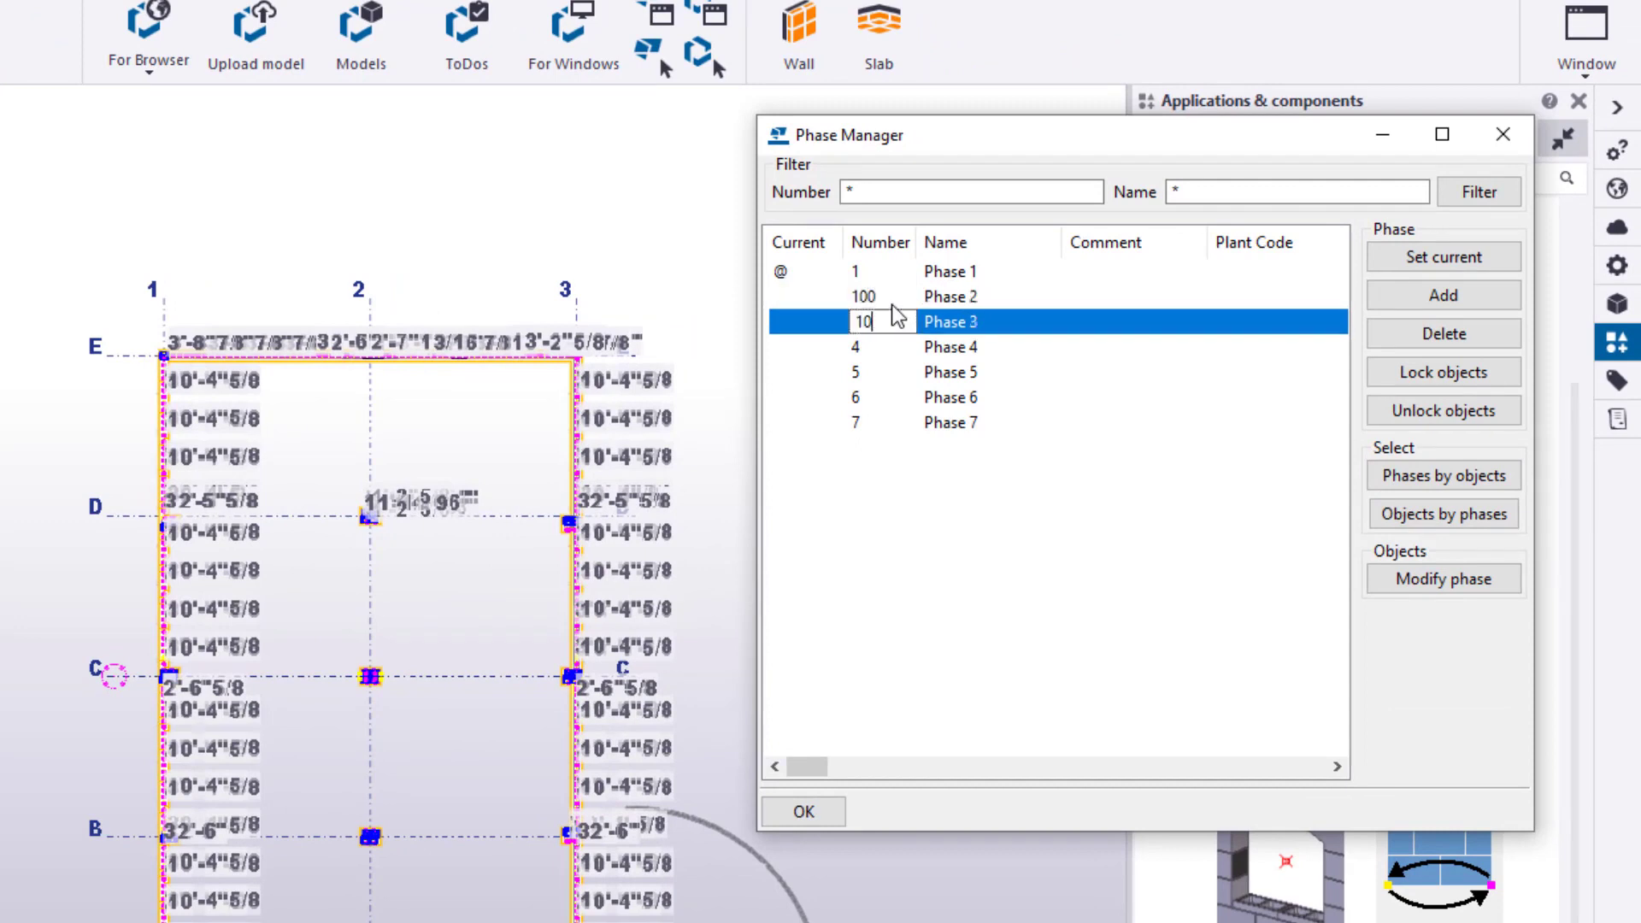
key(Return)
text(200)
key(Return)
text(201)
key(Return)
text(202)
key(Return)
text(300)
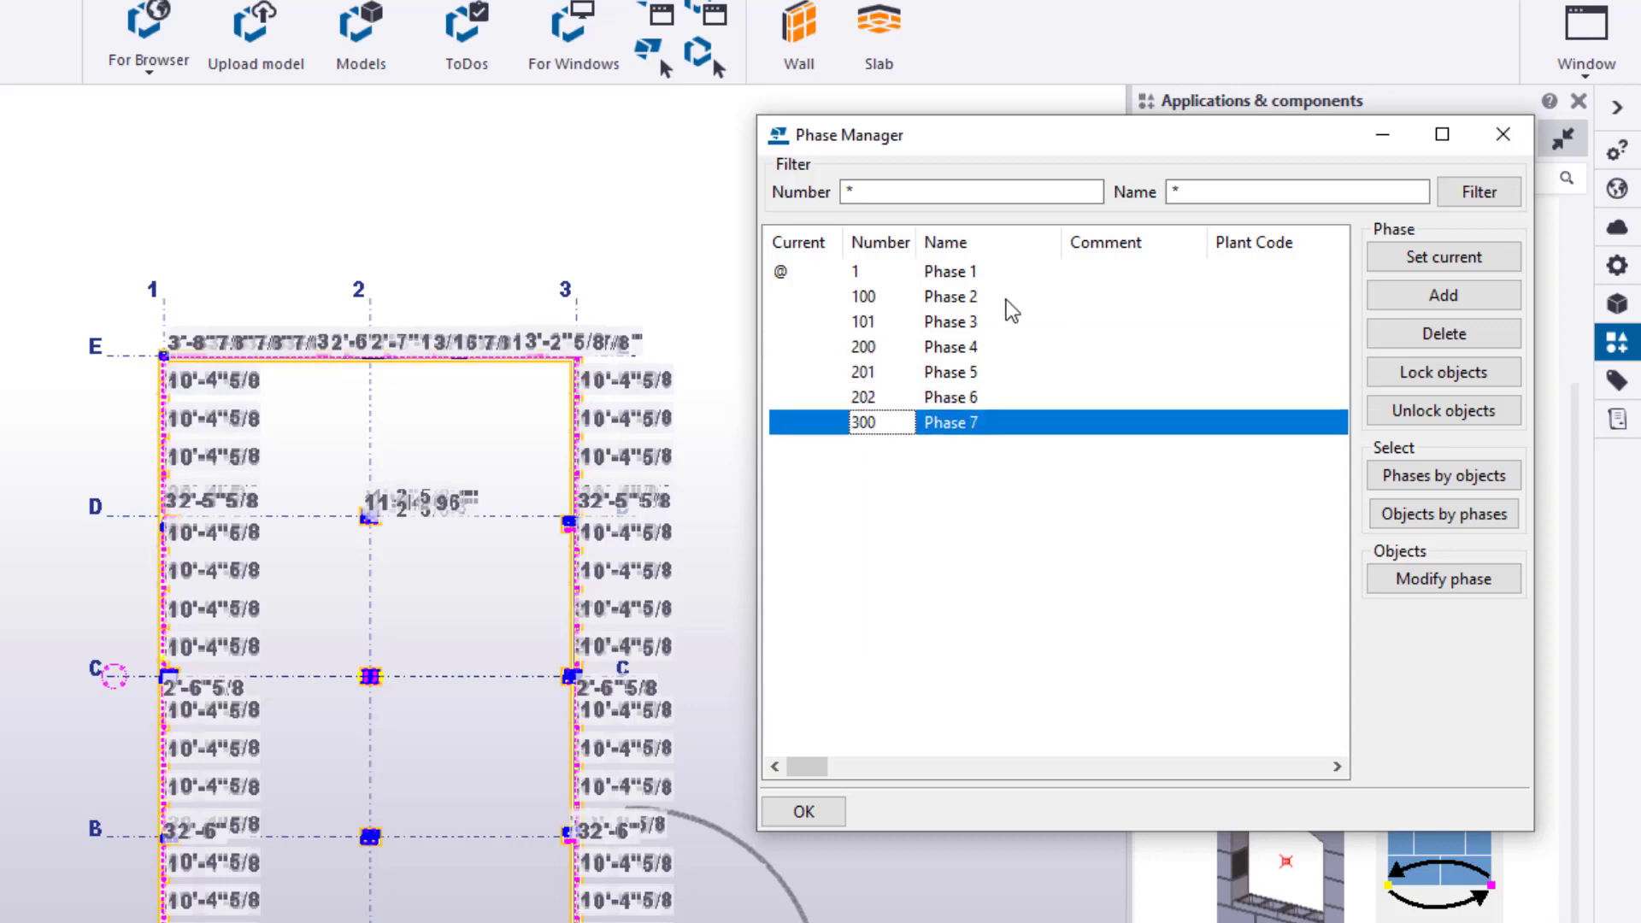
click(1007, 297)
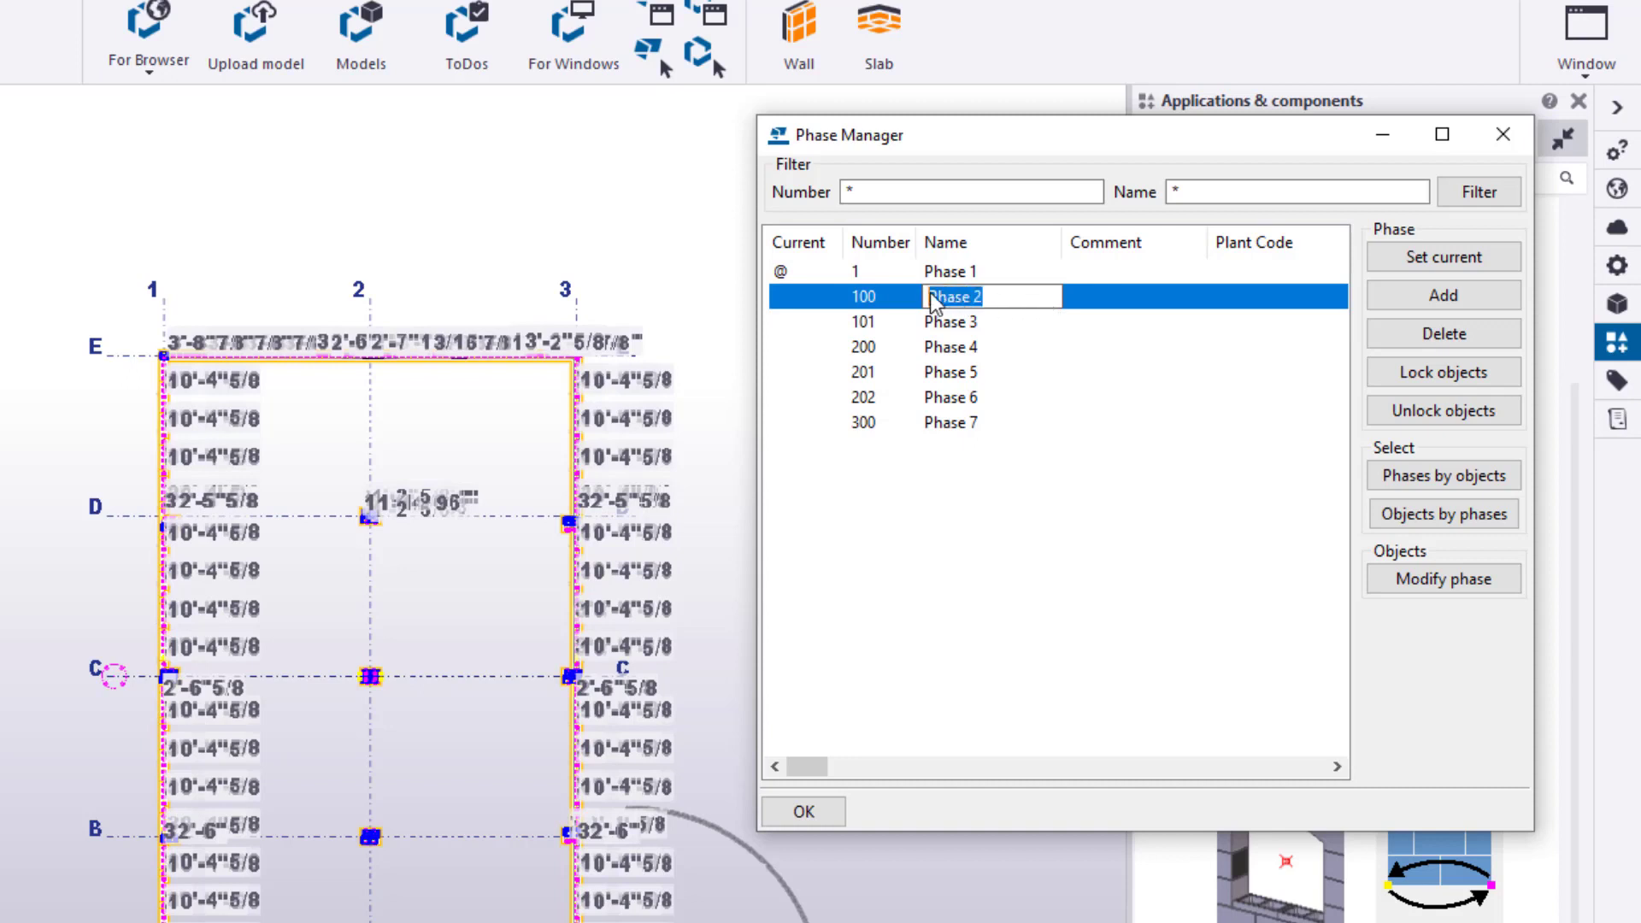
text(Build ing 1)
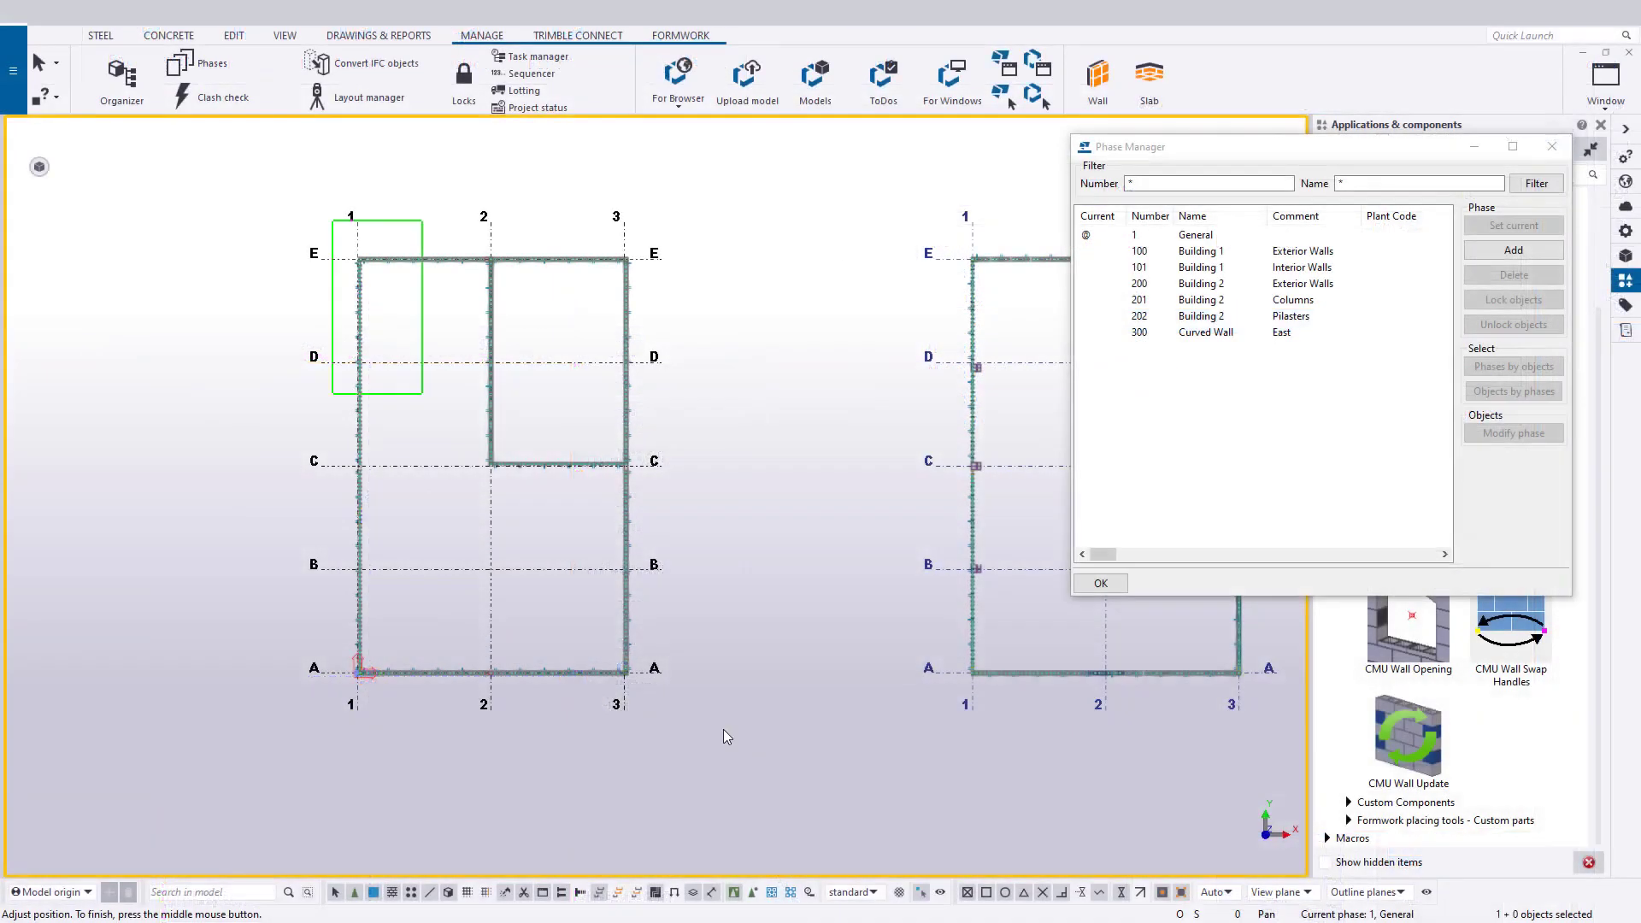
- Assign Building 1's exterior walls to phase 100 and its interior walls to phase 101
click(630, 590)
ctrl+drag(581, 507, 484, 444)
click(1213, 253)
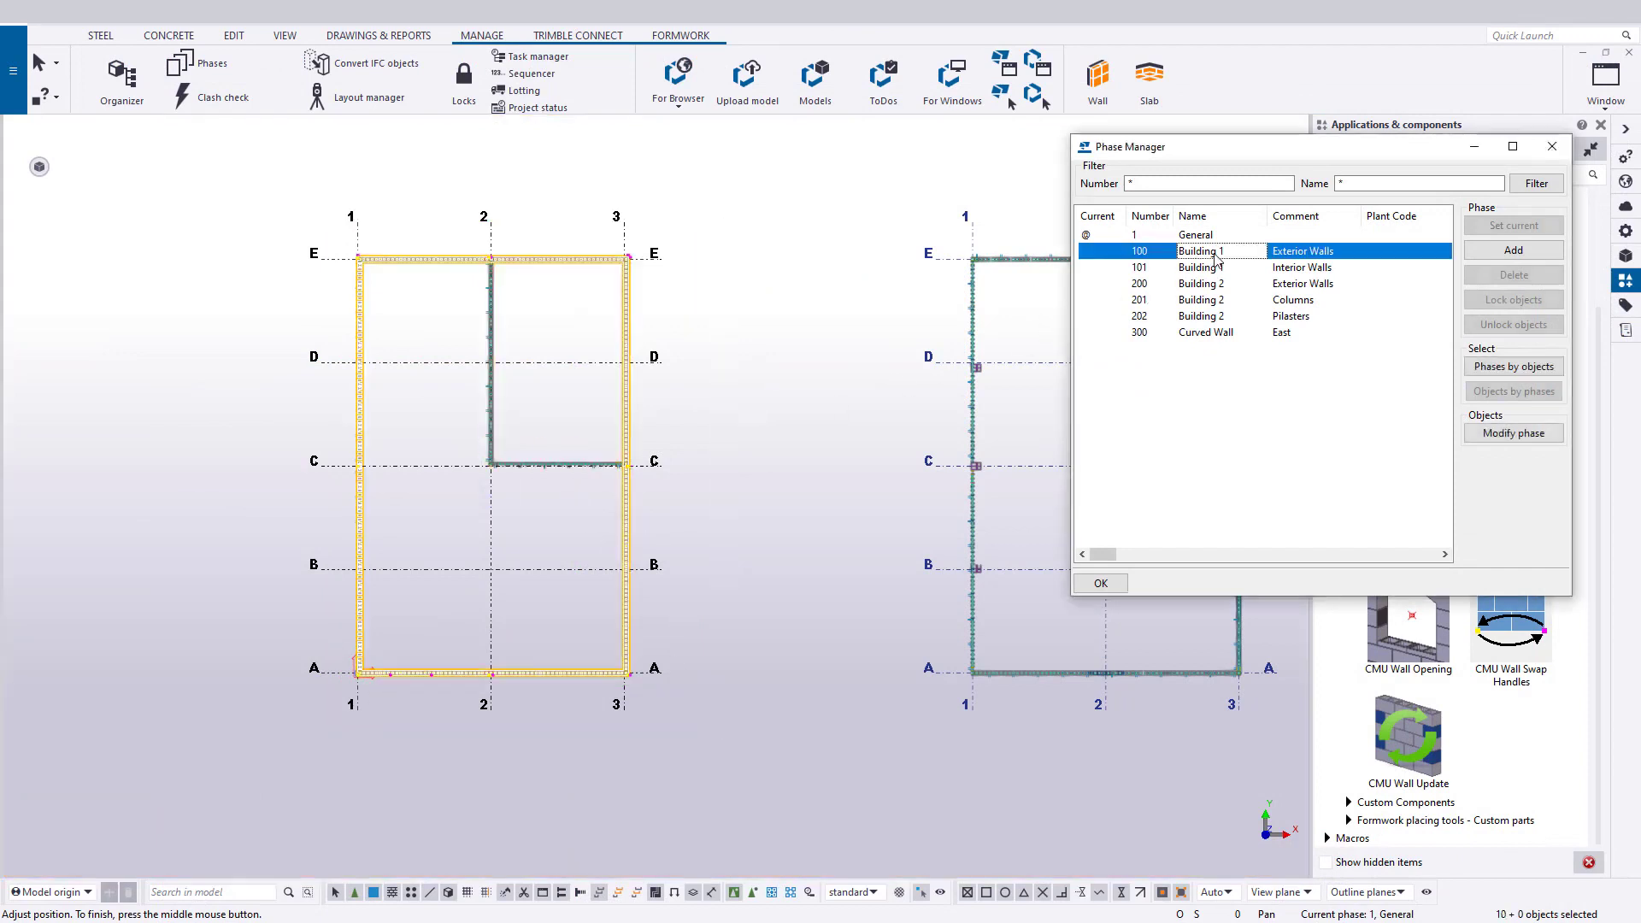
click(1513, 432)
drag(567, 489, 496, 431)
click(1233, 267)
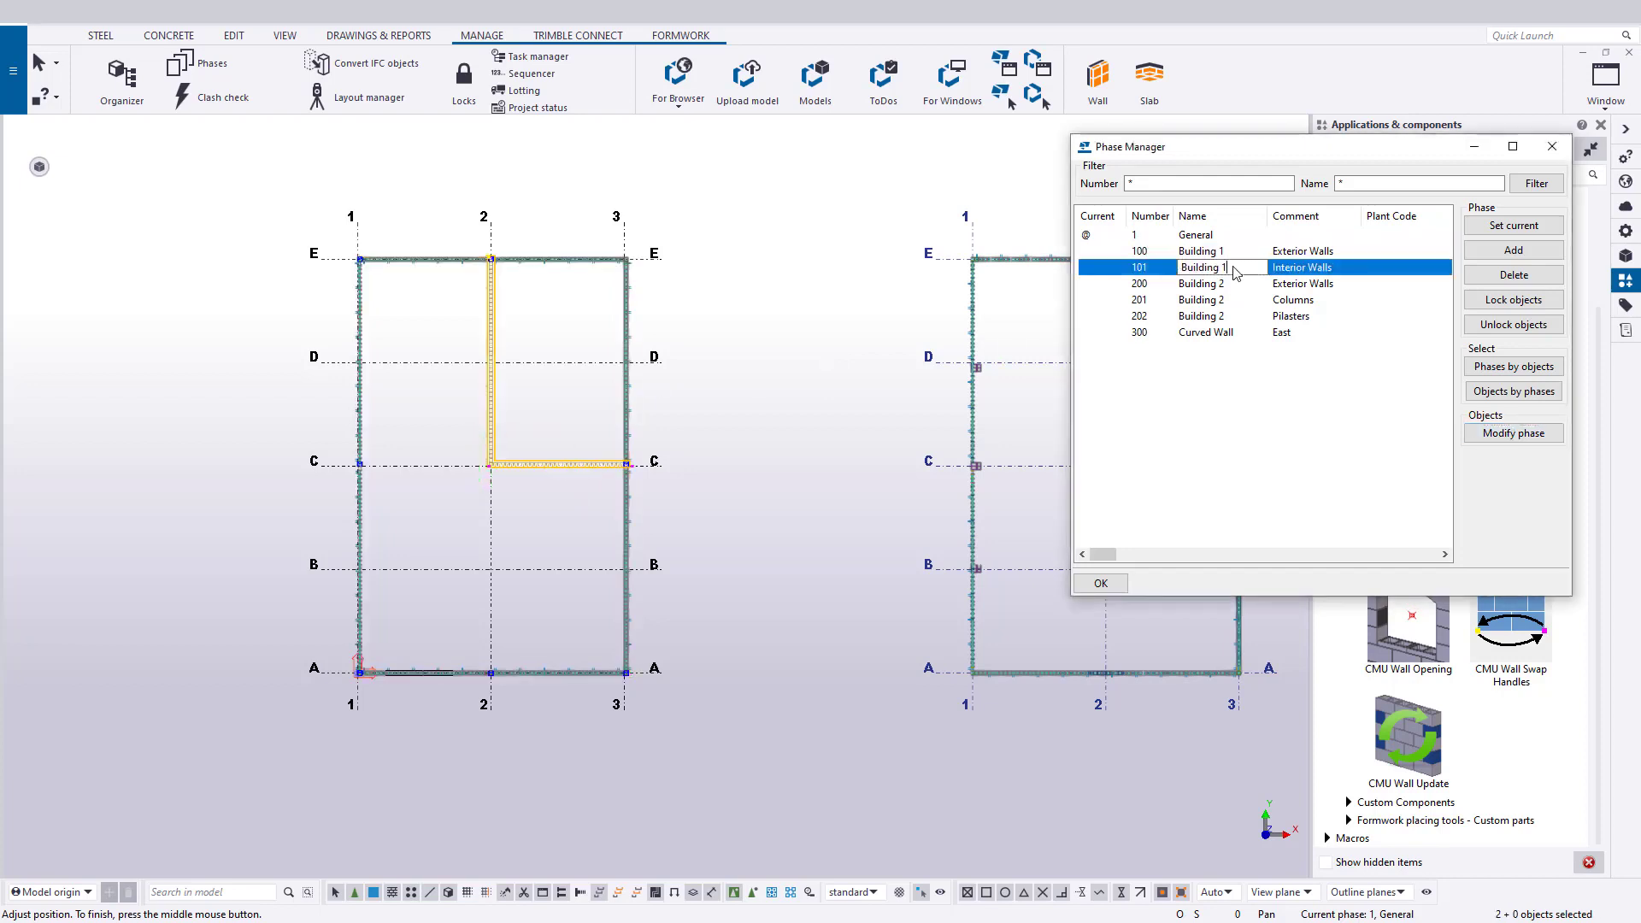
click(1517, 432)
- Select the curved wall and assign it to phase 300 Curved Wall
middle_drag(925, 501, 617, 513)
middle_drag(752, 566, 1034, 762)
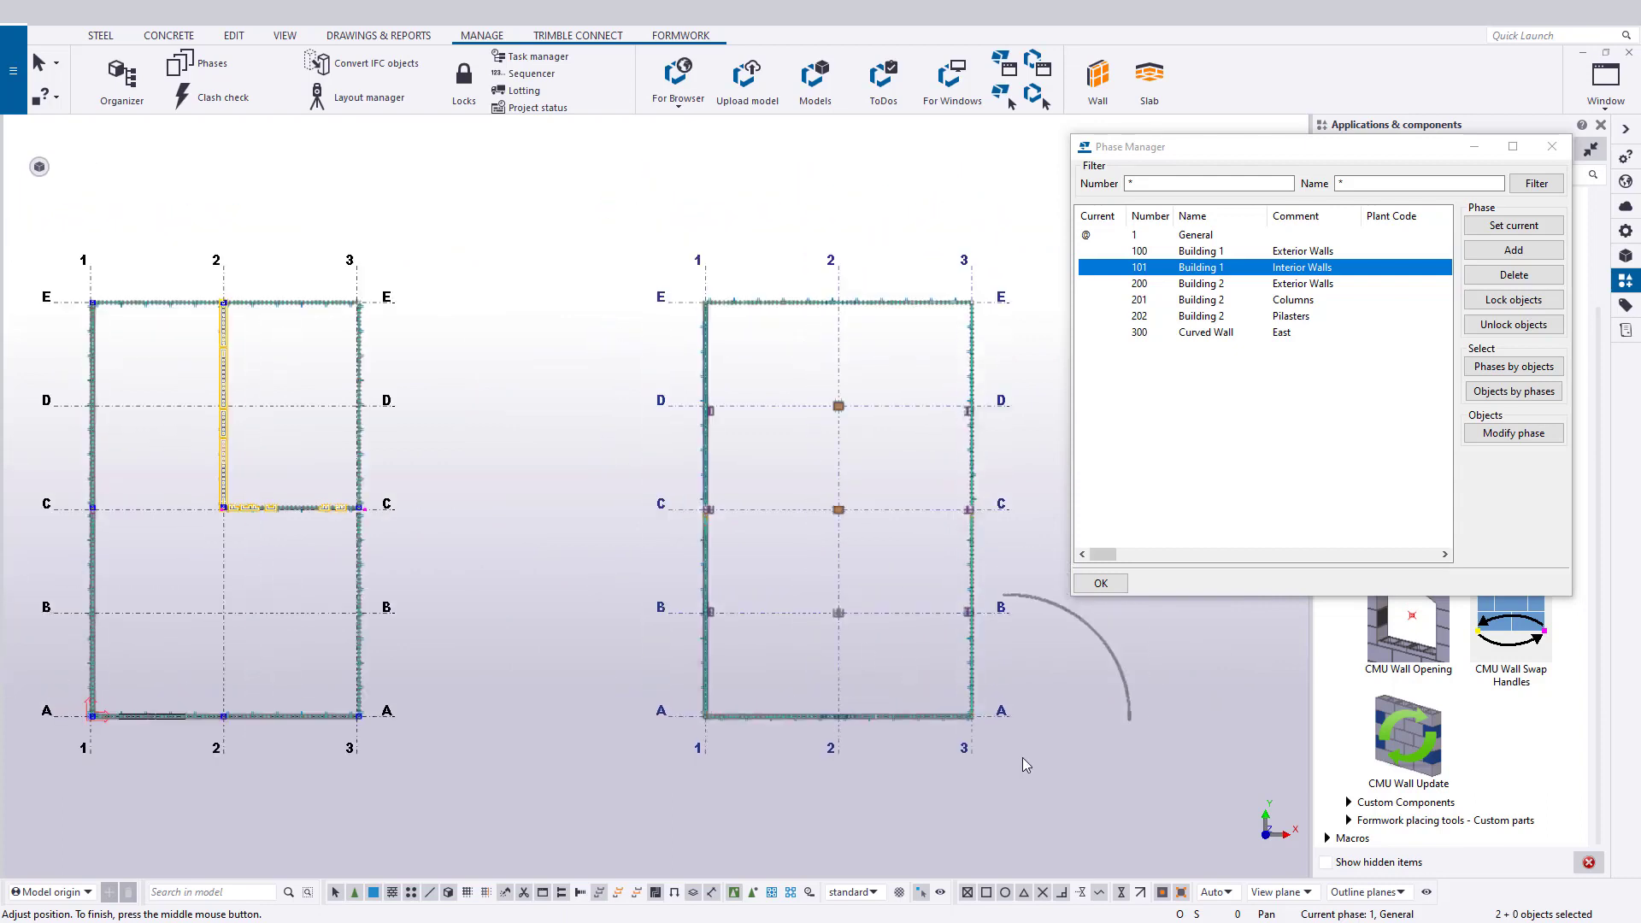
click(984, 755)
drag(868, 464, 690, 288)
drag(998, 710, 831, 505)
click(1269, 344)
click(1269, 335)
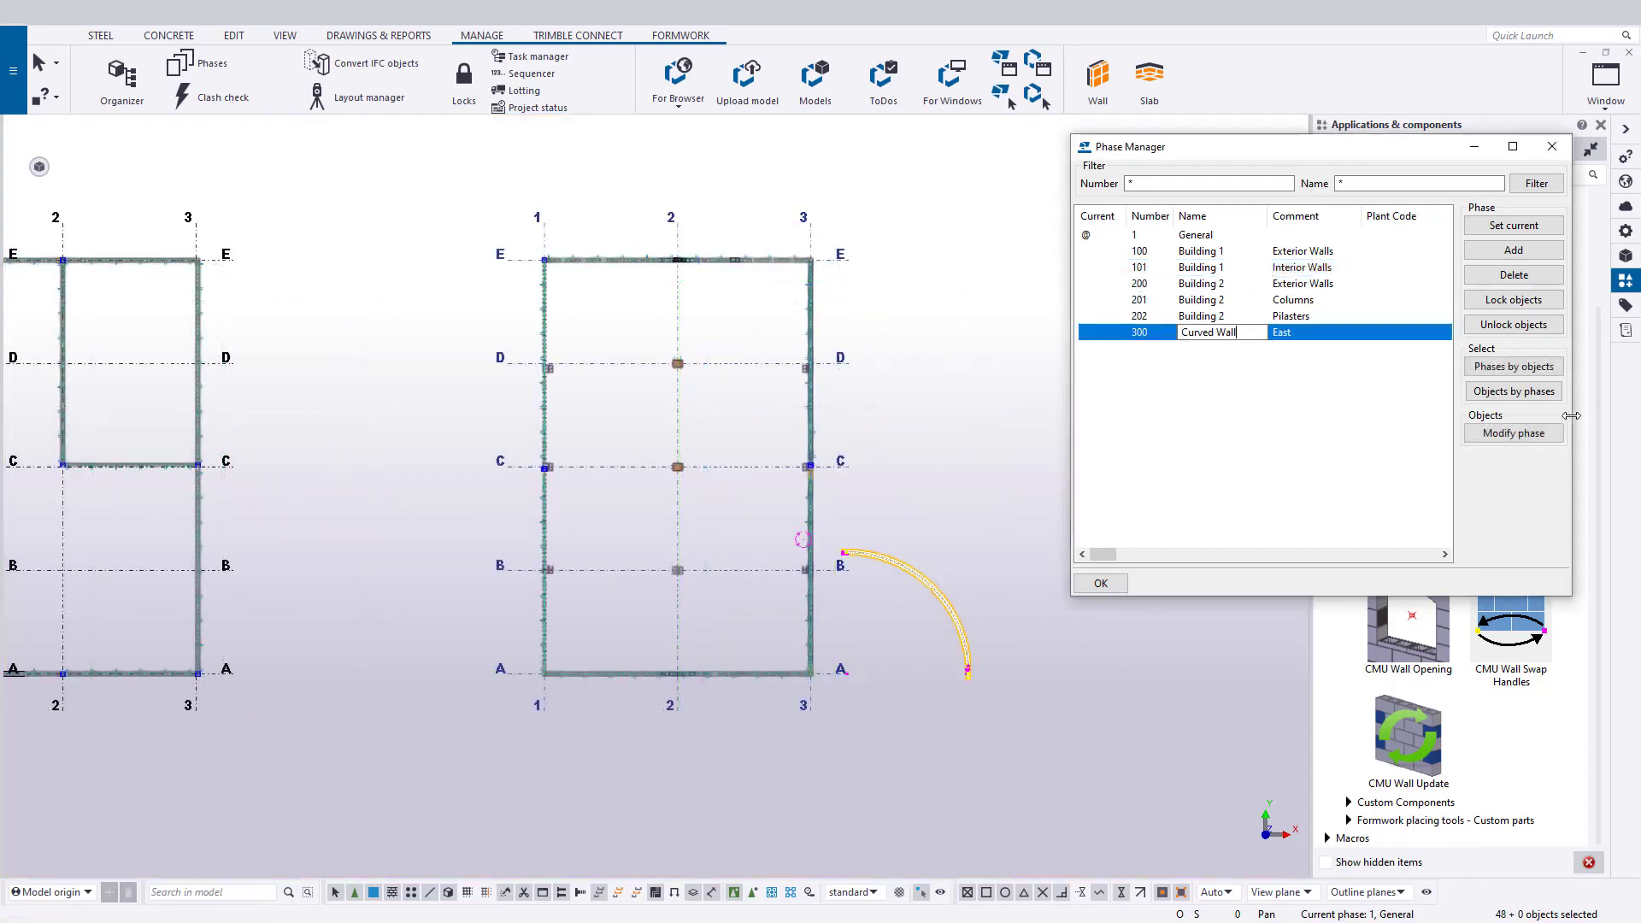
click(1513, 432)
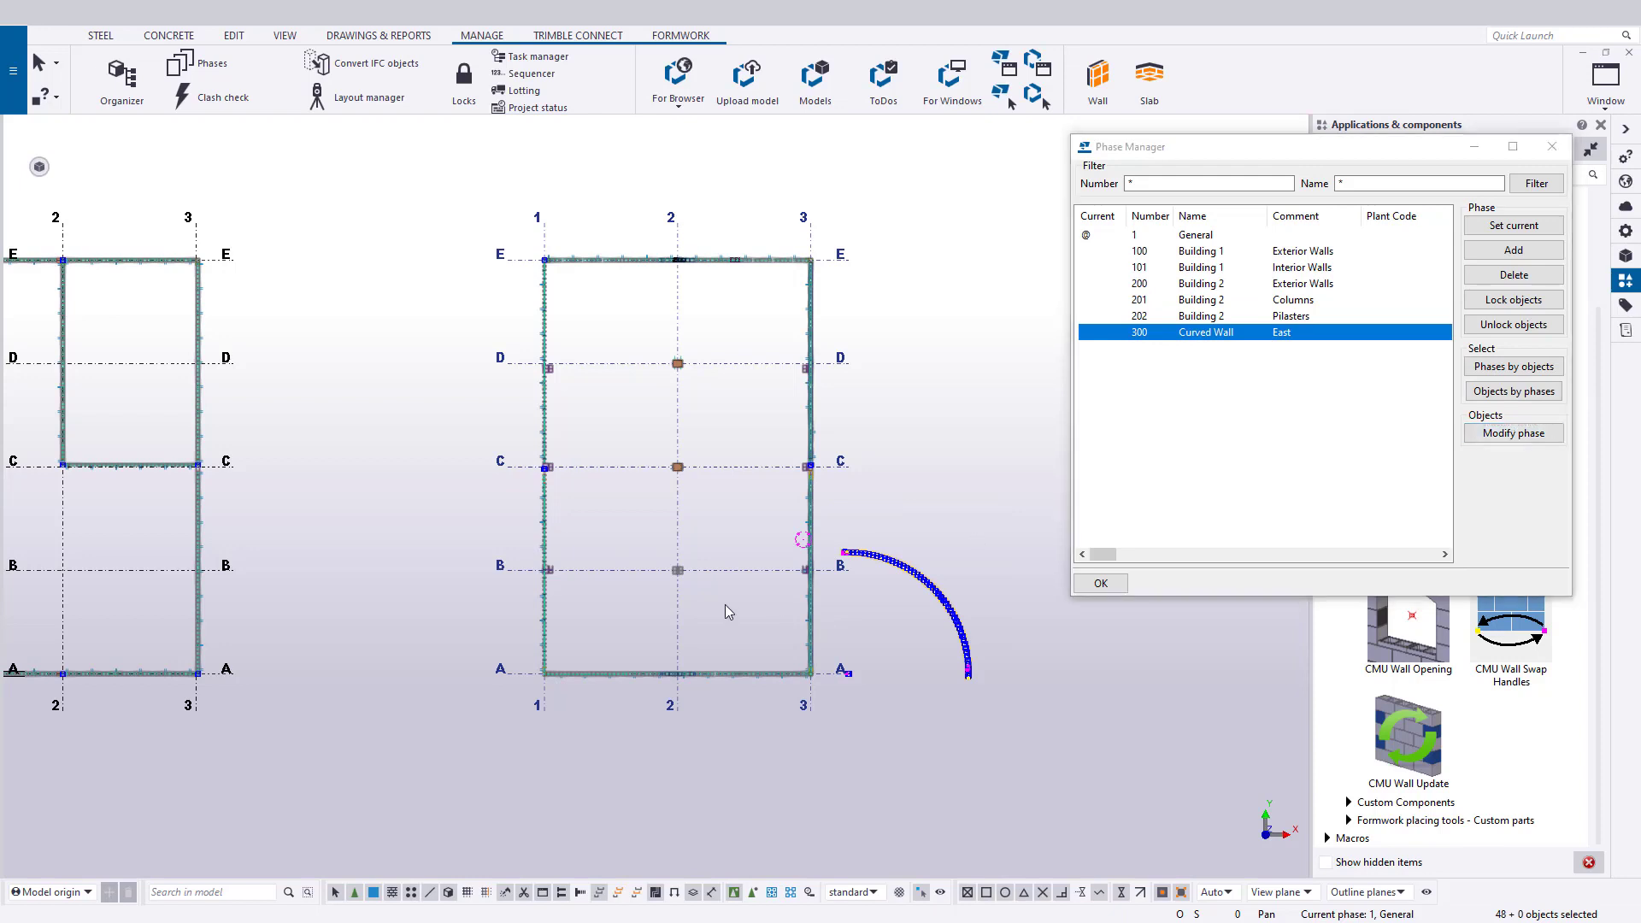
- Assign the grid-2 columns to phase 201, then select remaining General objects for phase 202
drag(718, 617, 649, 337)
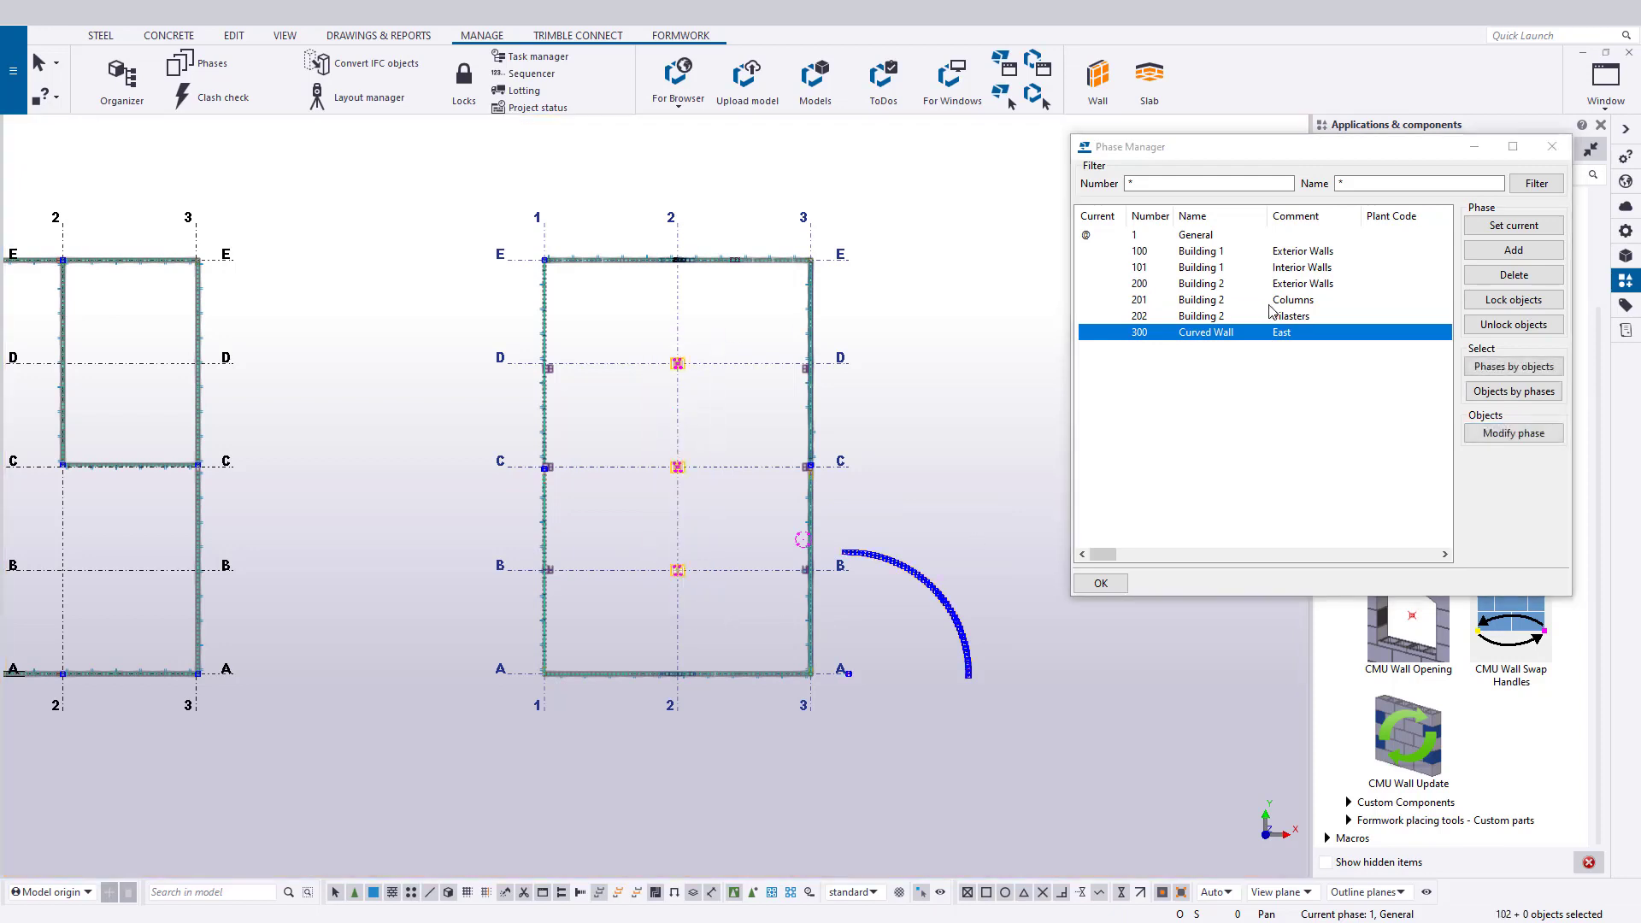
click(1336, 301)
click(1513, 433)
click(1316, 235)
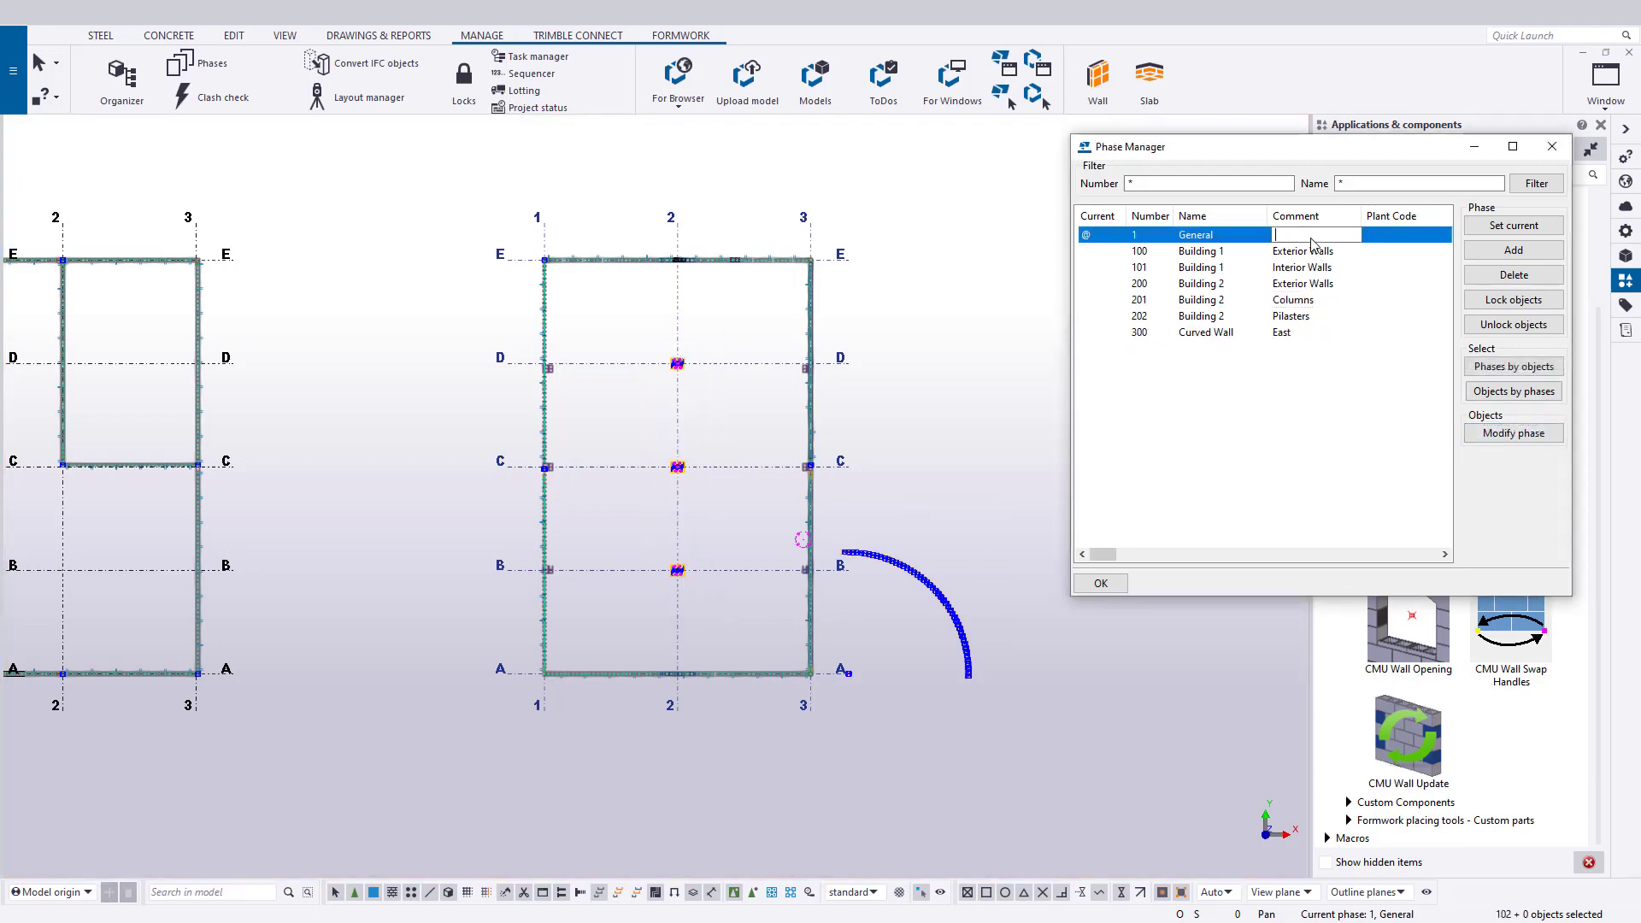
click(1514, 391)
click(1252, 316)
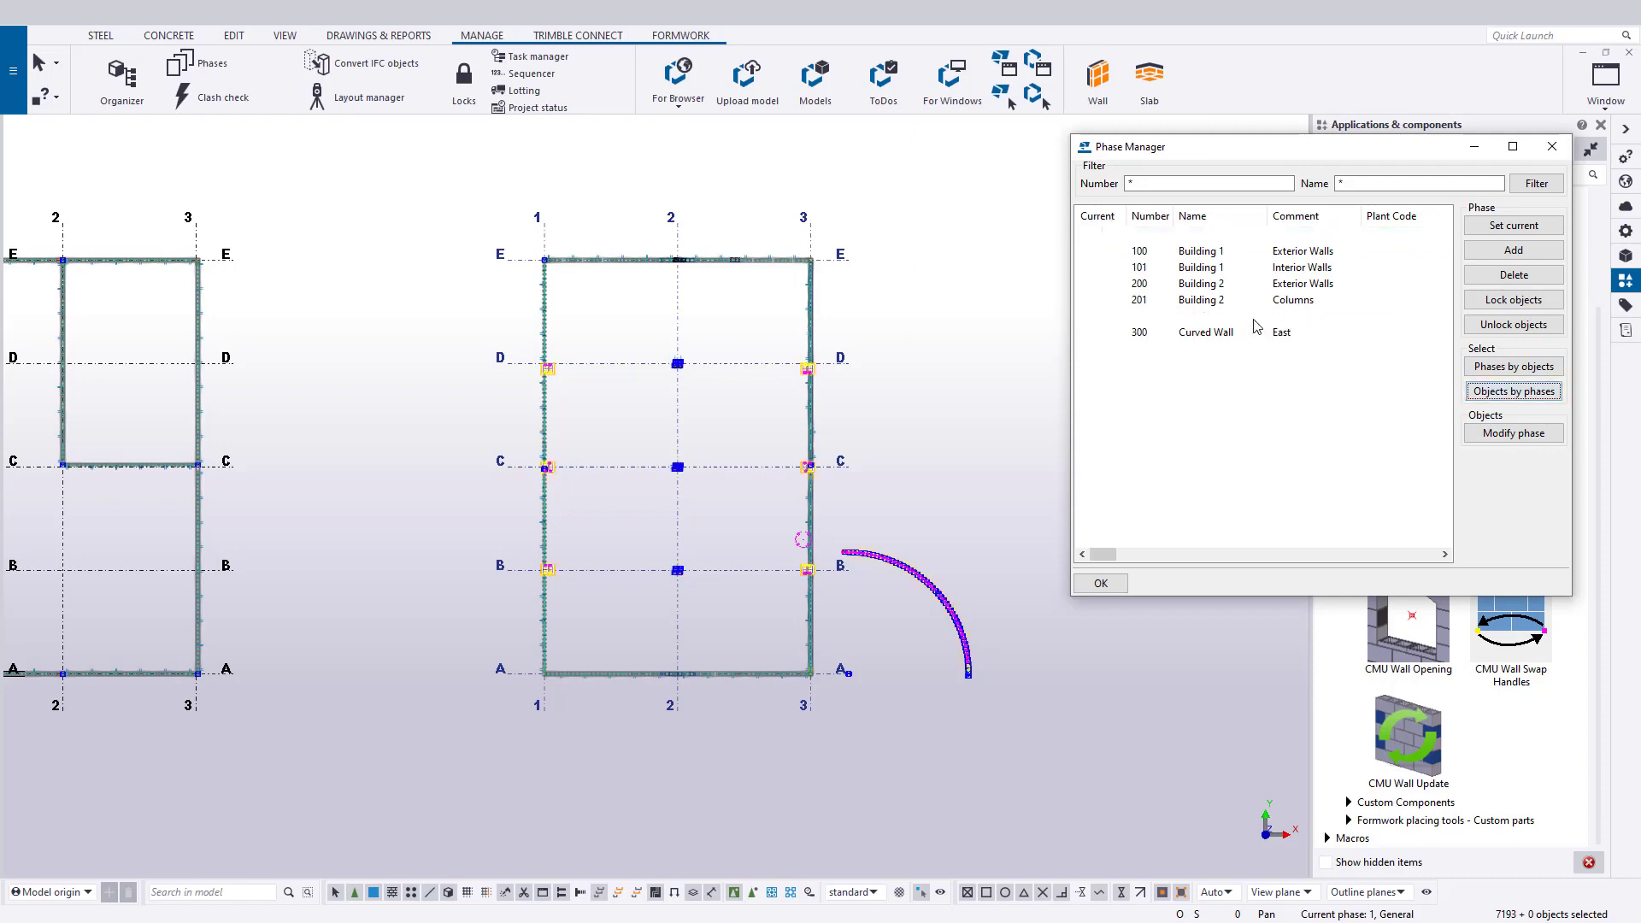
- Assign the pilasters to phase 202 and highlight the objects in phases 100, 101 and 200
click(1513, 432)
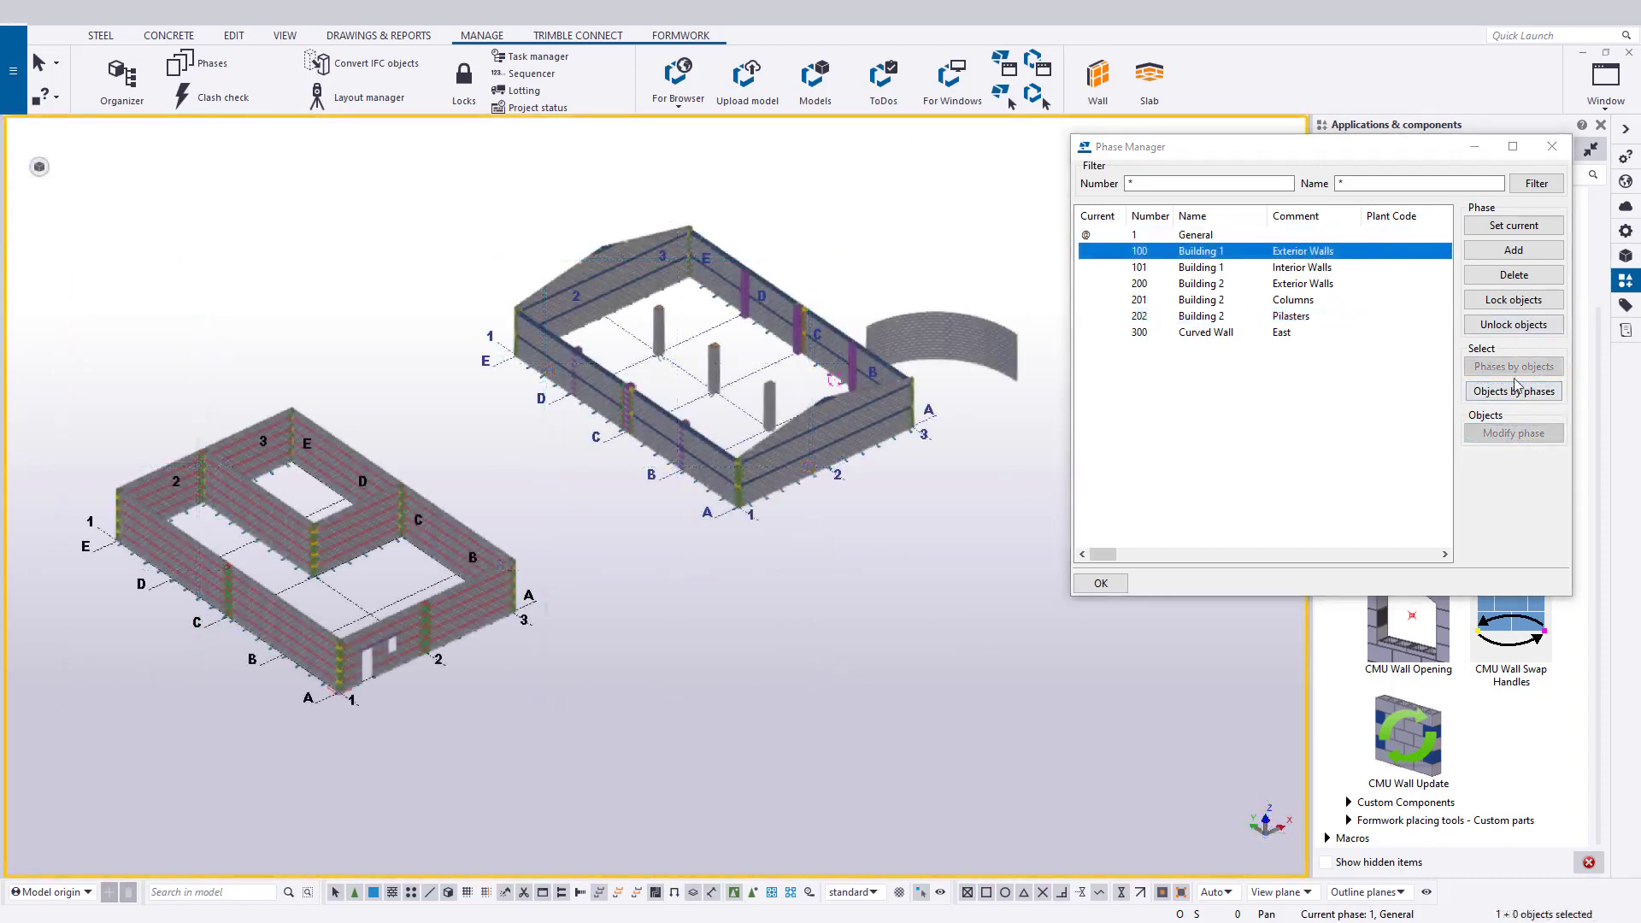
click(1514, 390)
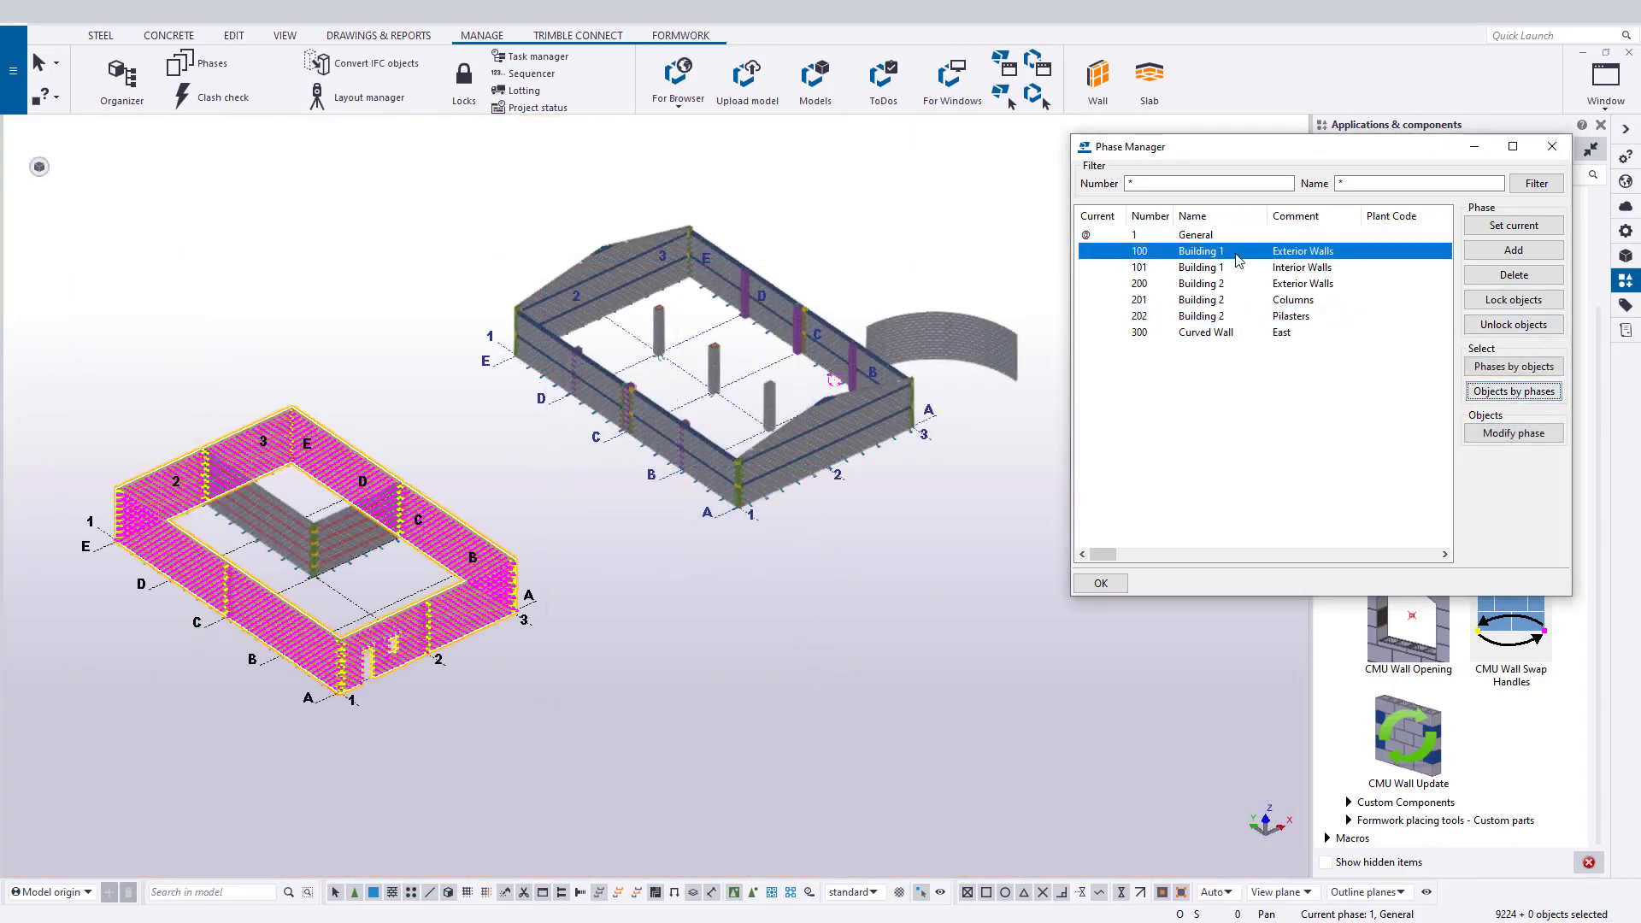
click(1264, 268)
click(1521, 394)
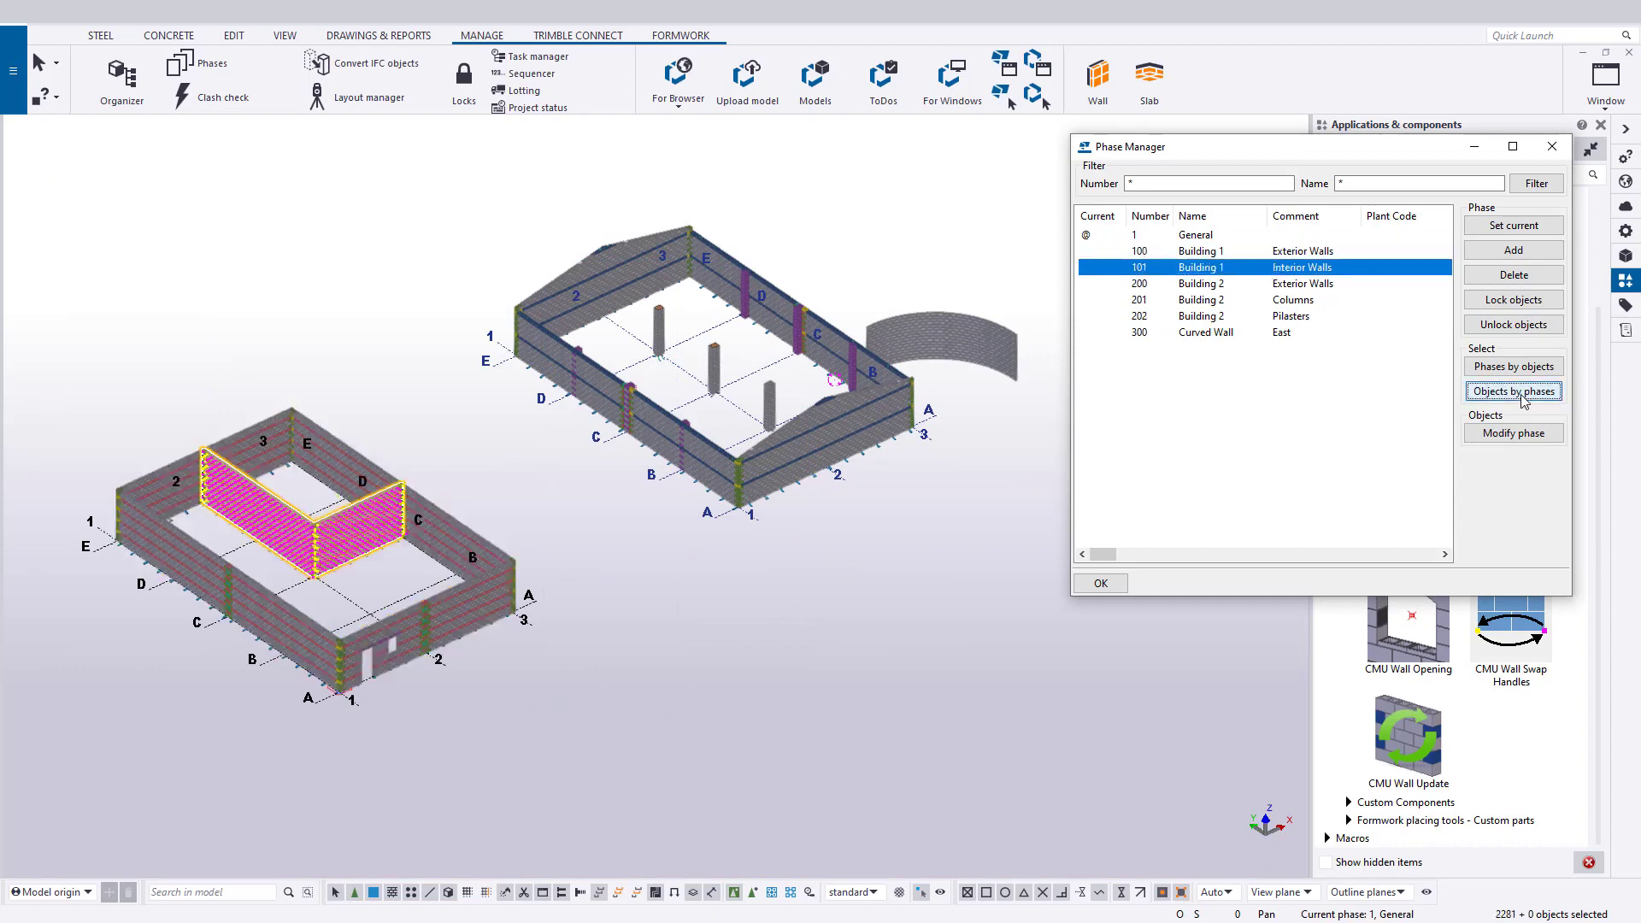
double_click(1303, 283)
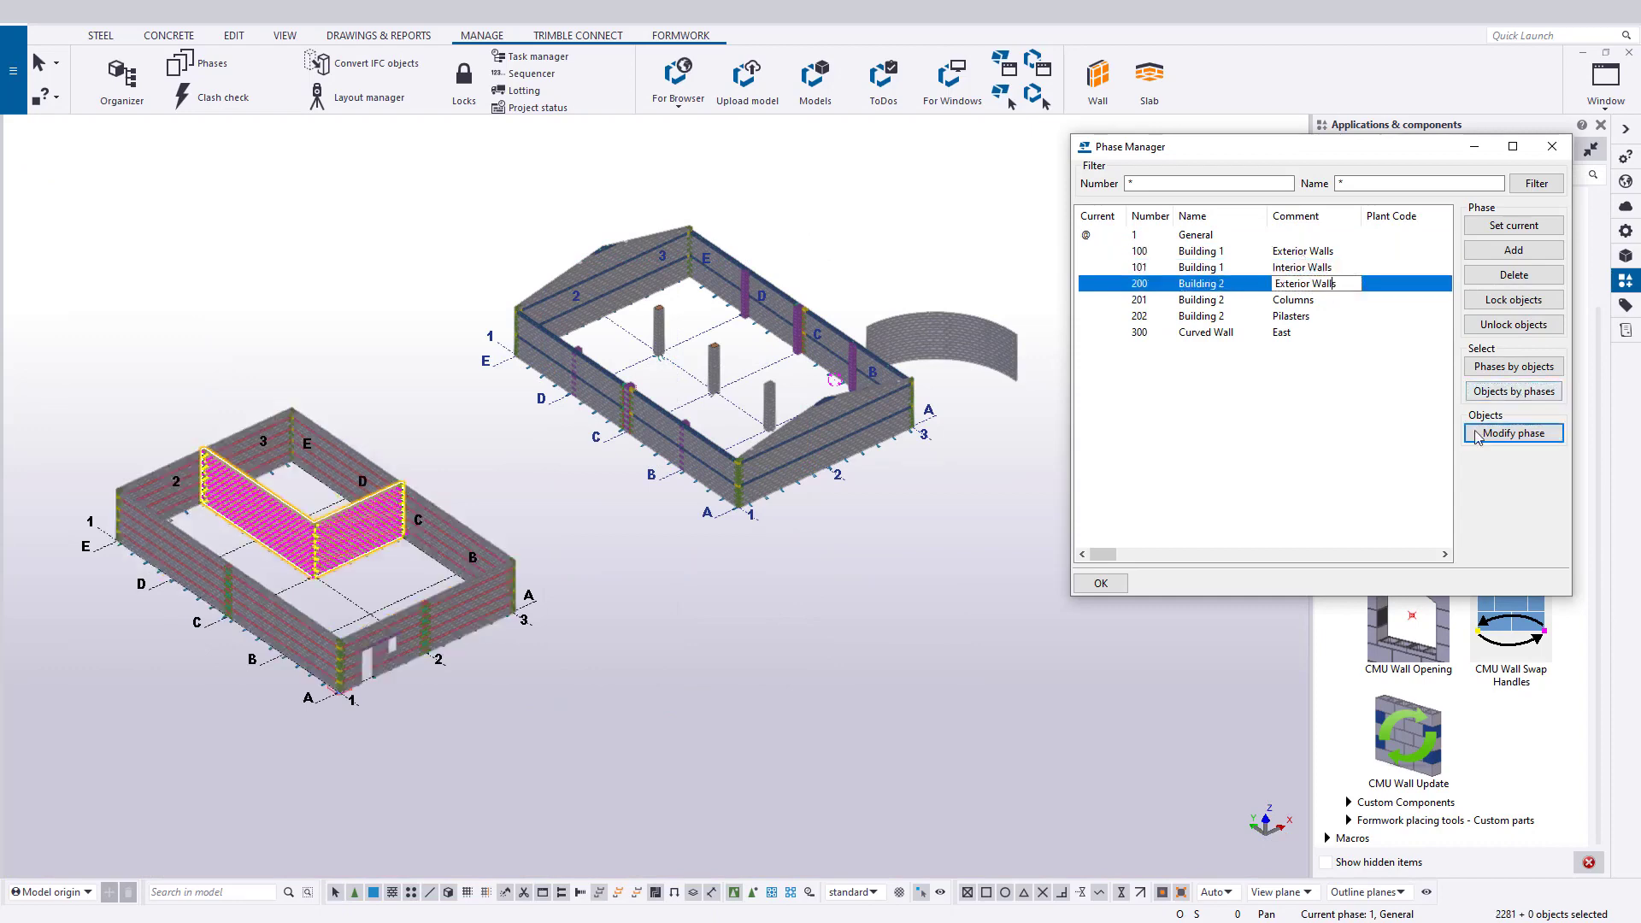
click(1514, 391)
- Highlight phase 201 columns and phase 202 pilasters, then box-select around the curved wall
click(1303, 300)
click(1528, 396)
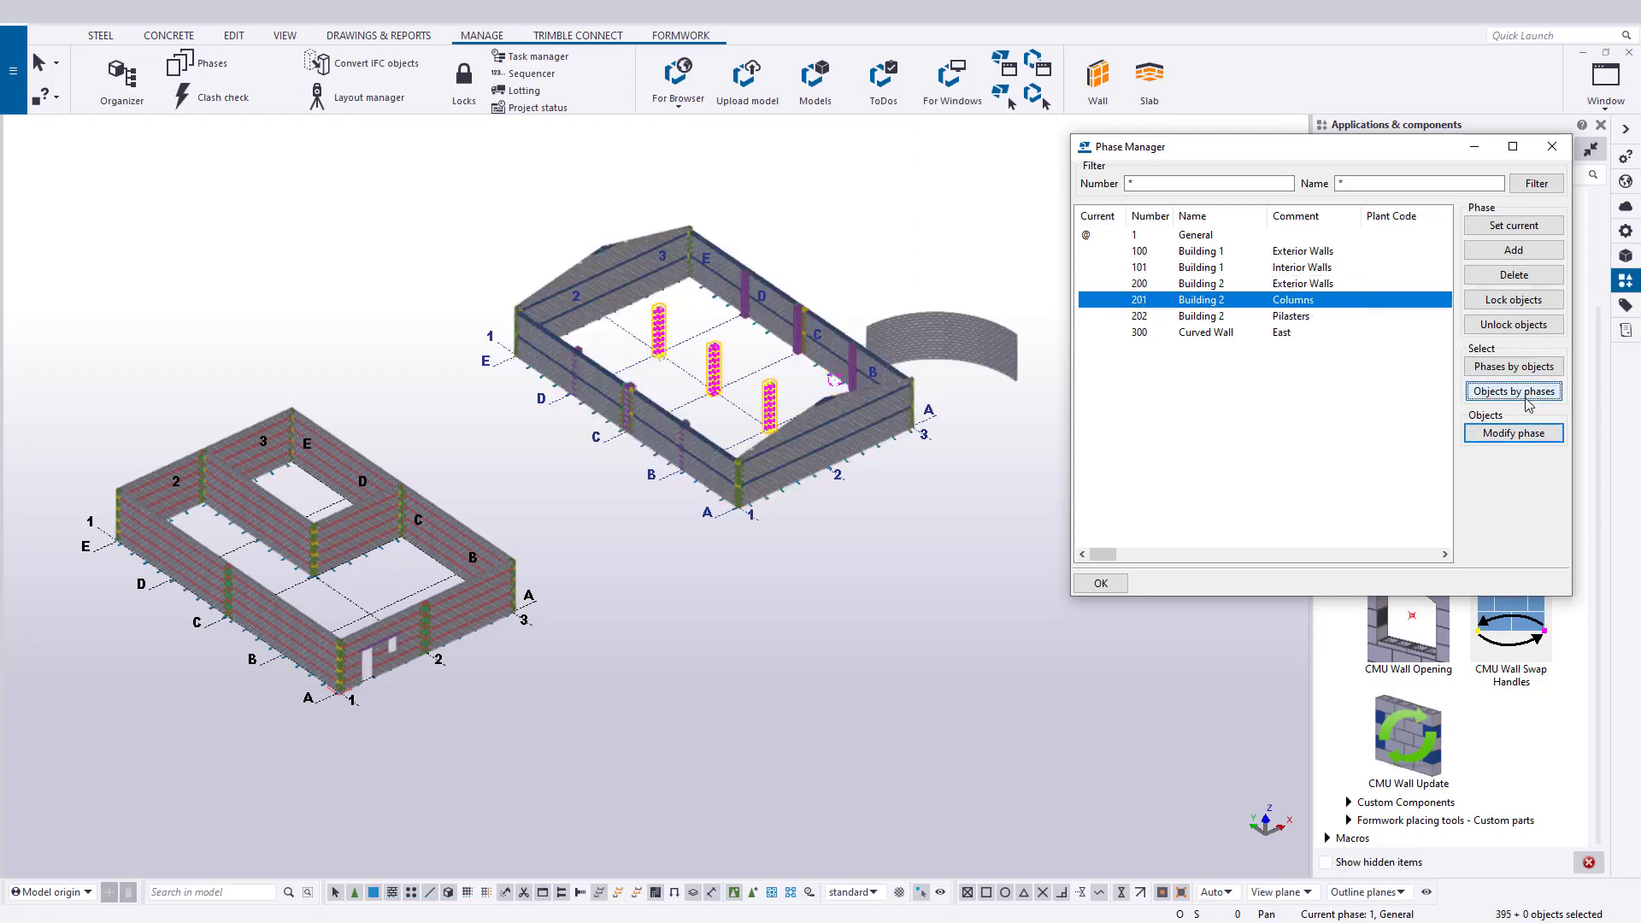
click(1273, 316)
click(1514, 391)
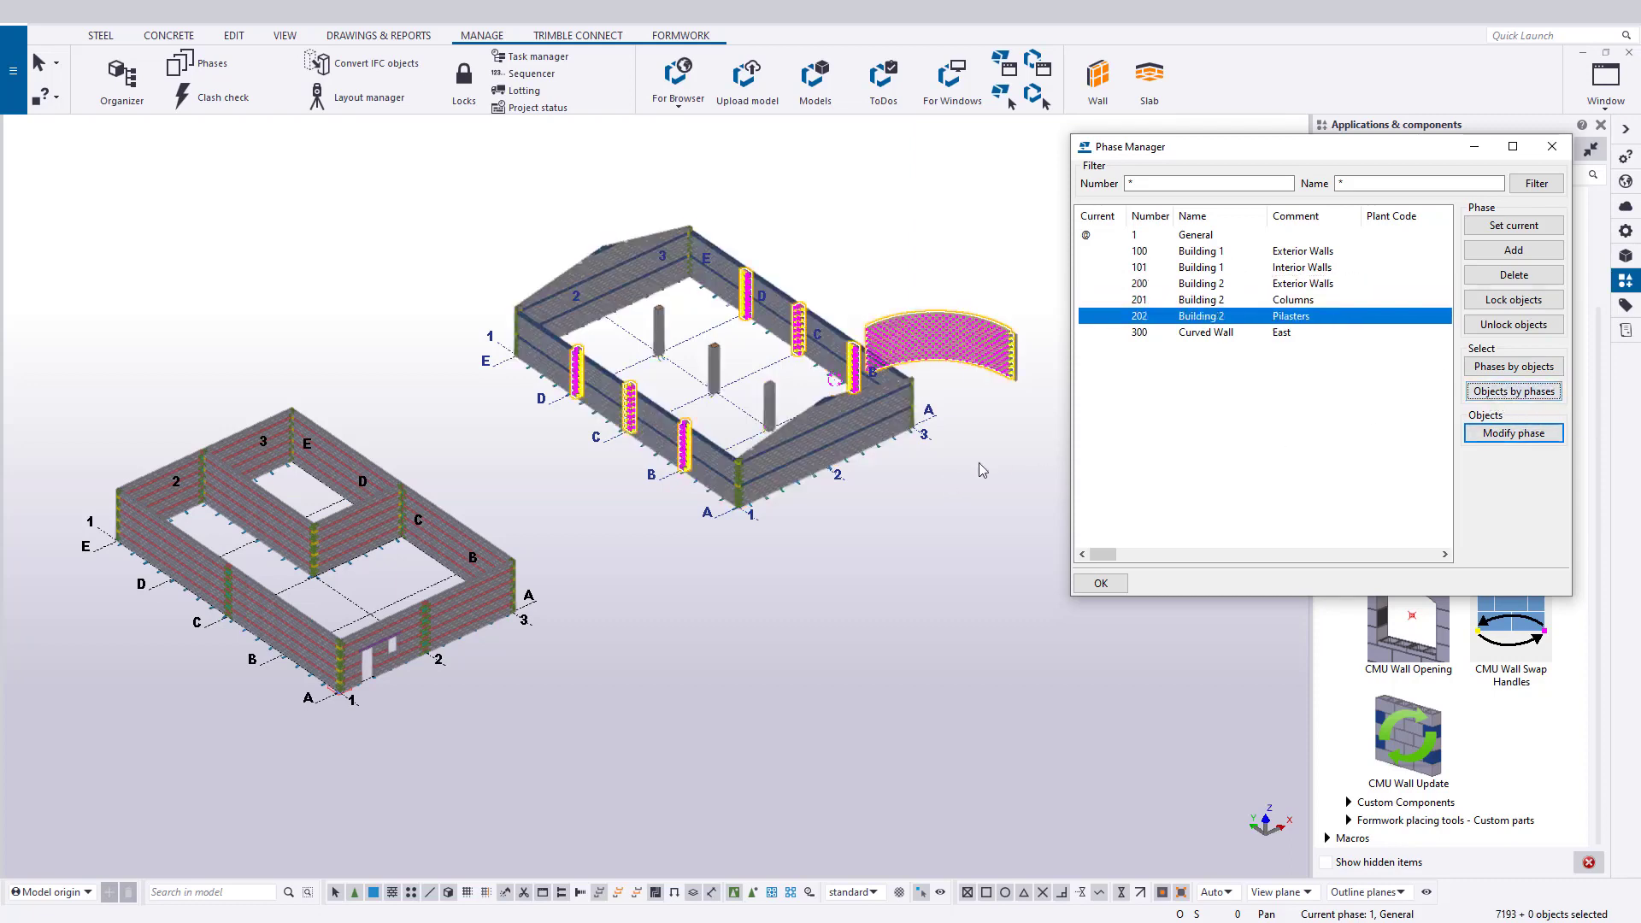
middle_click(925, 501)
ctrl+middle_drag(925, 501, 793, 366)
drag(755, 296, 874, 487)
key(ctrl+p)
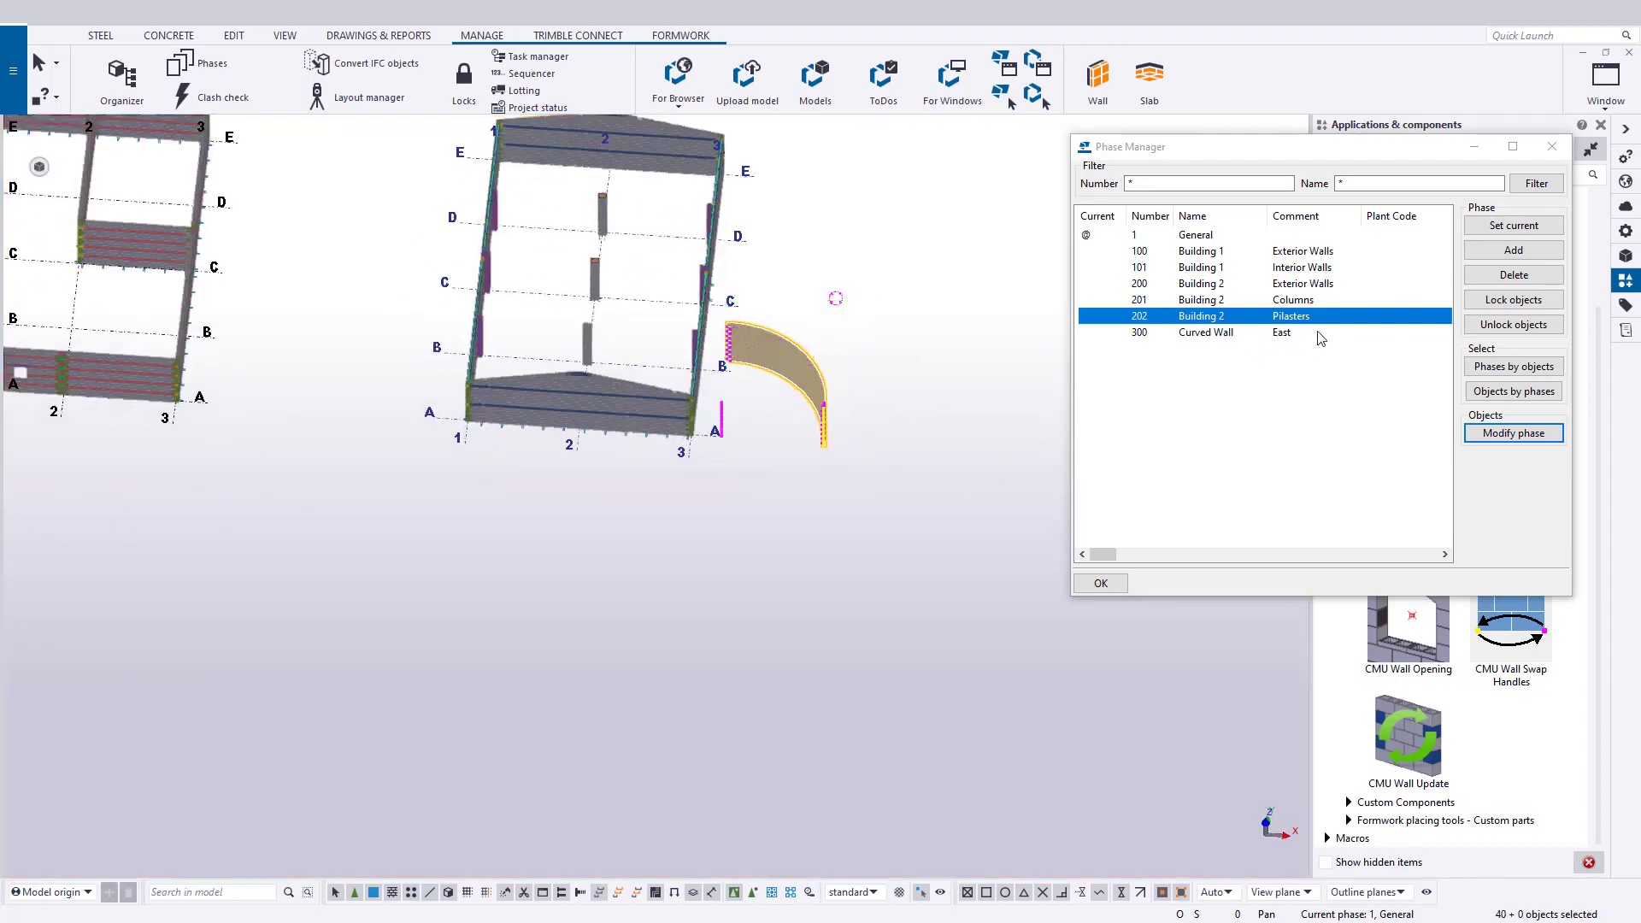
- Highlight the objects currently in phase 300 and phase 202
click(1316, 332)
click(1517, 391)
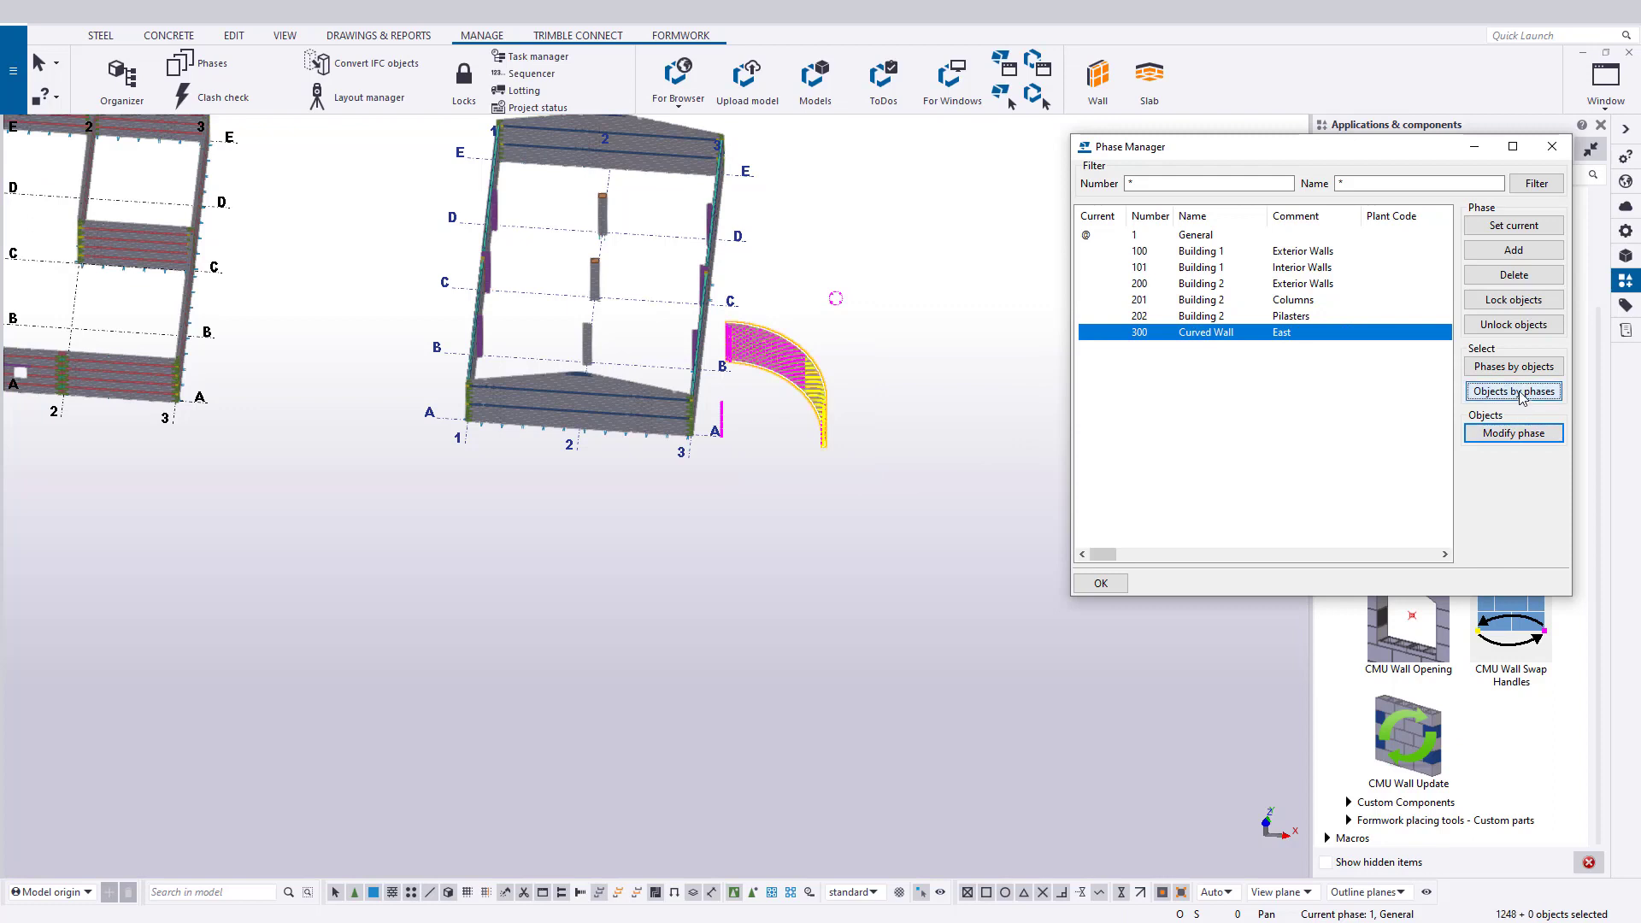
click(1279, 317)
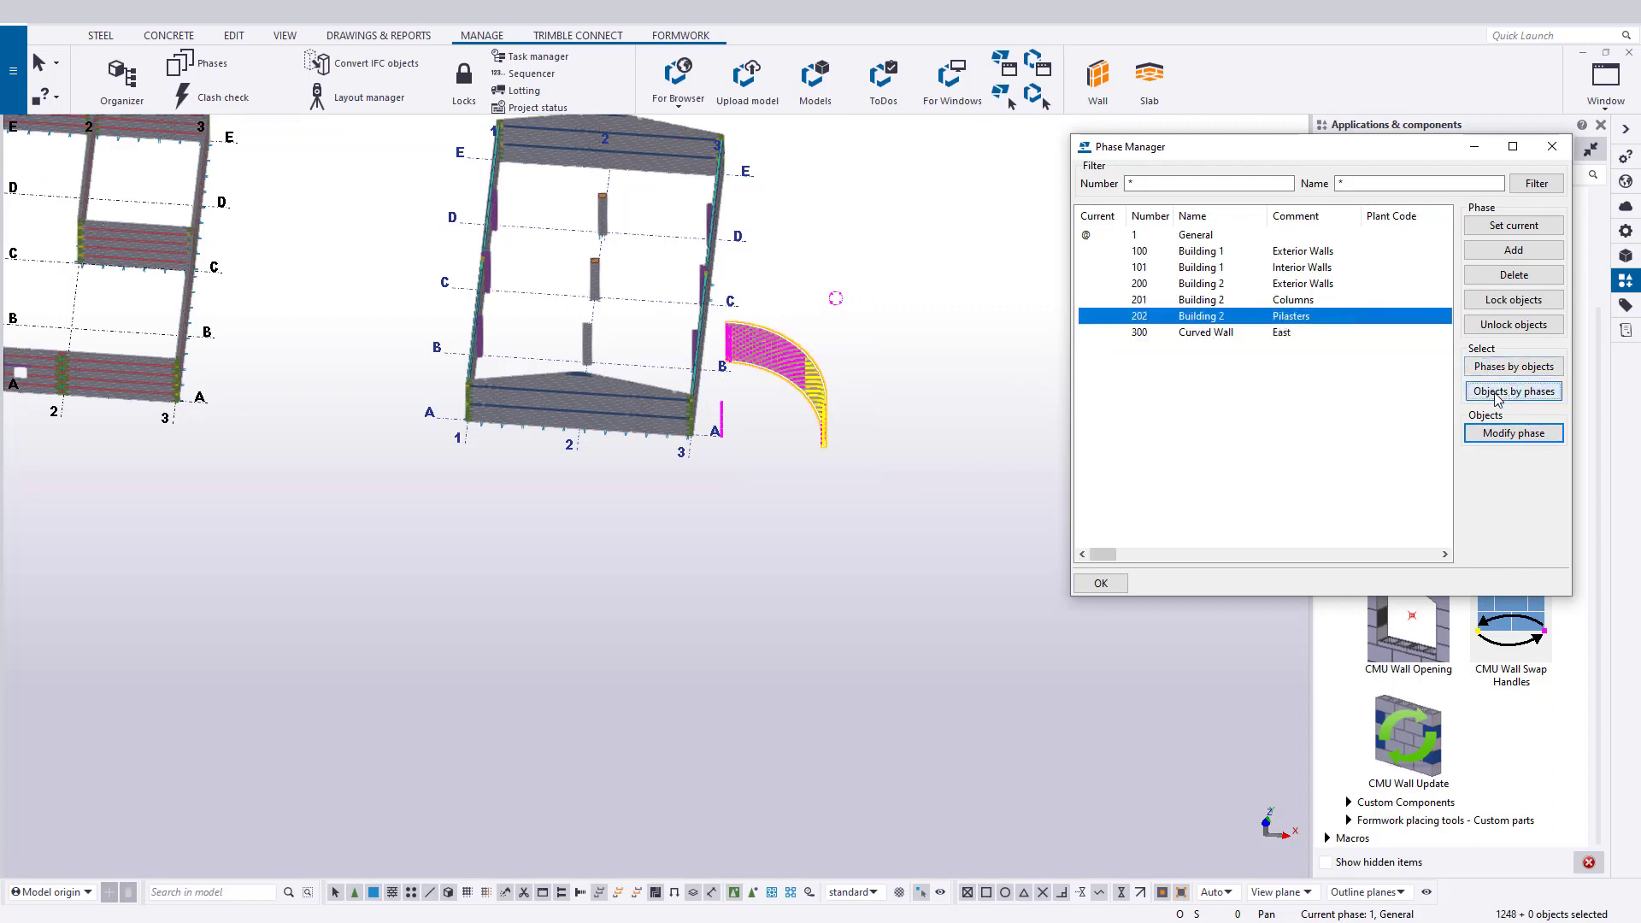
click(940, 425)
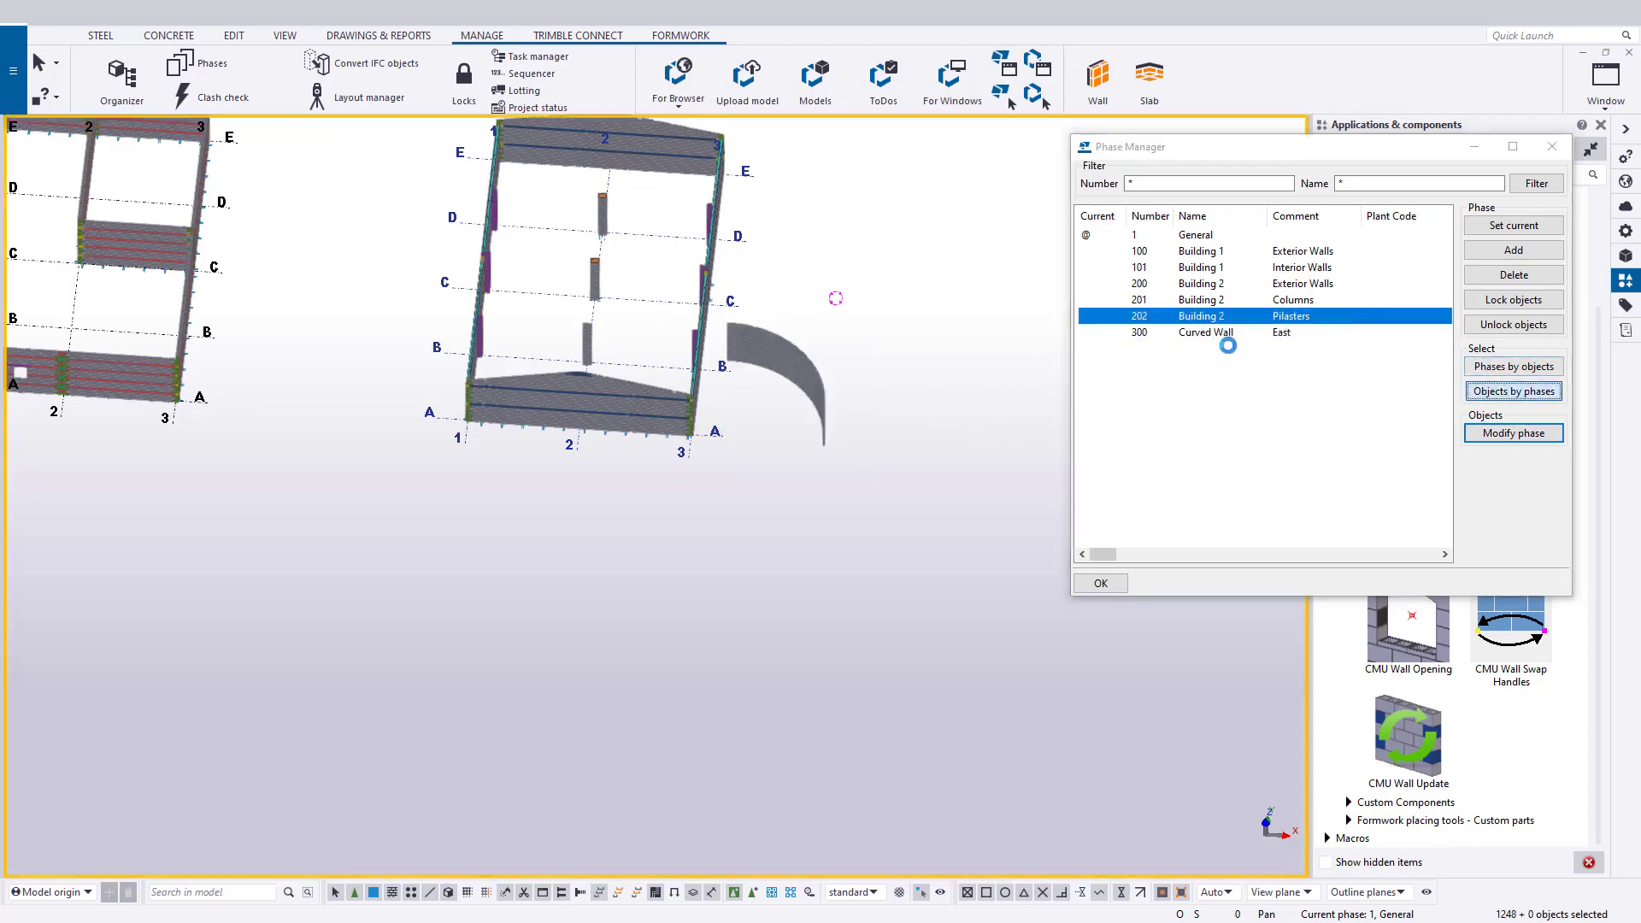
click(1472, 389)
click(752, 806)
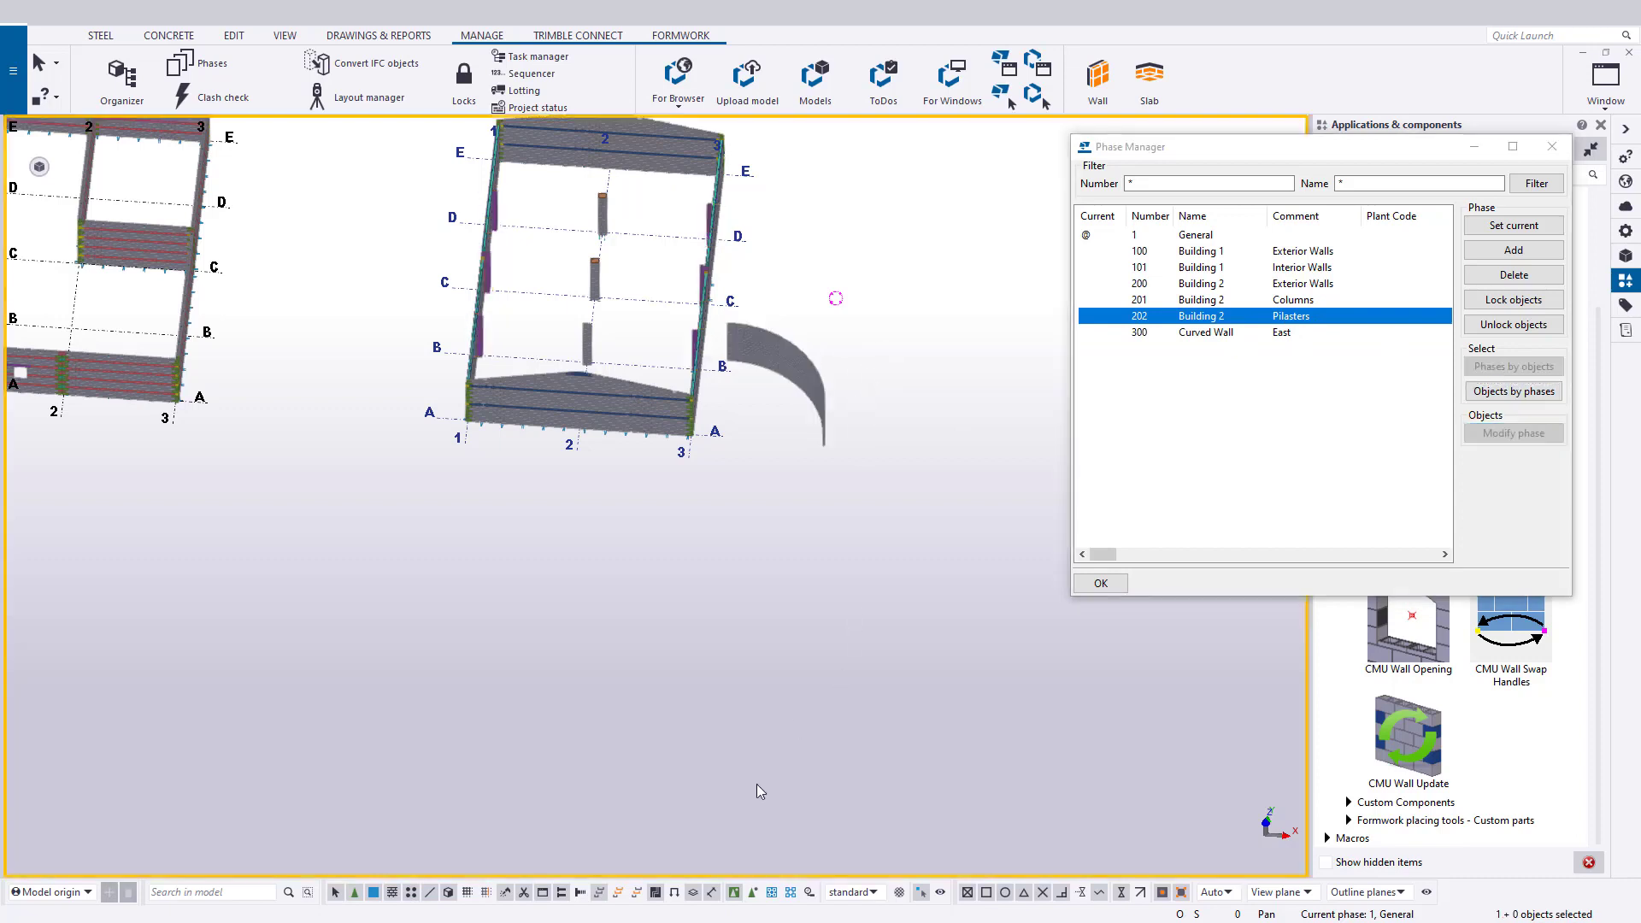
- Select the curved wall and move it into phase 300 Curved Wall
click(792, 408)
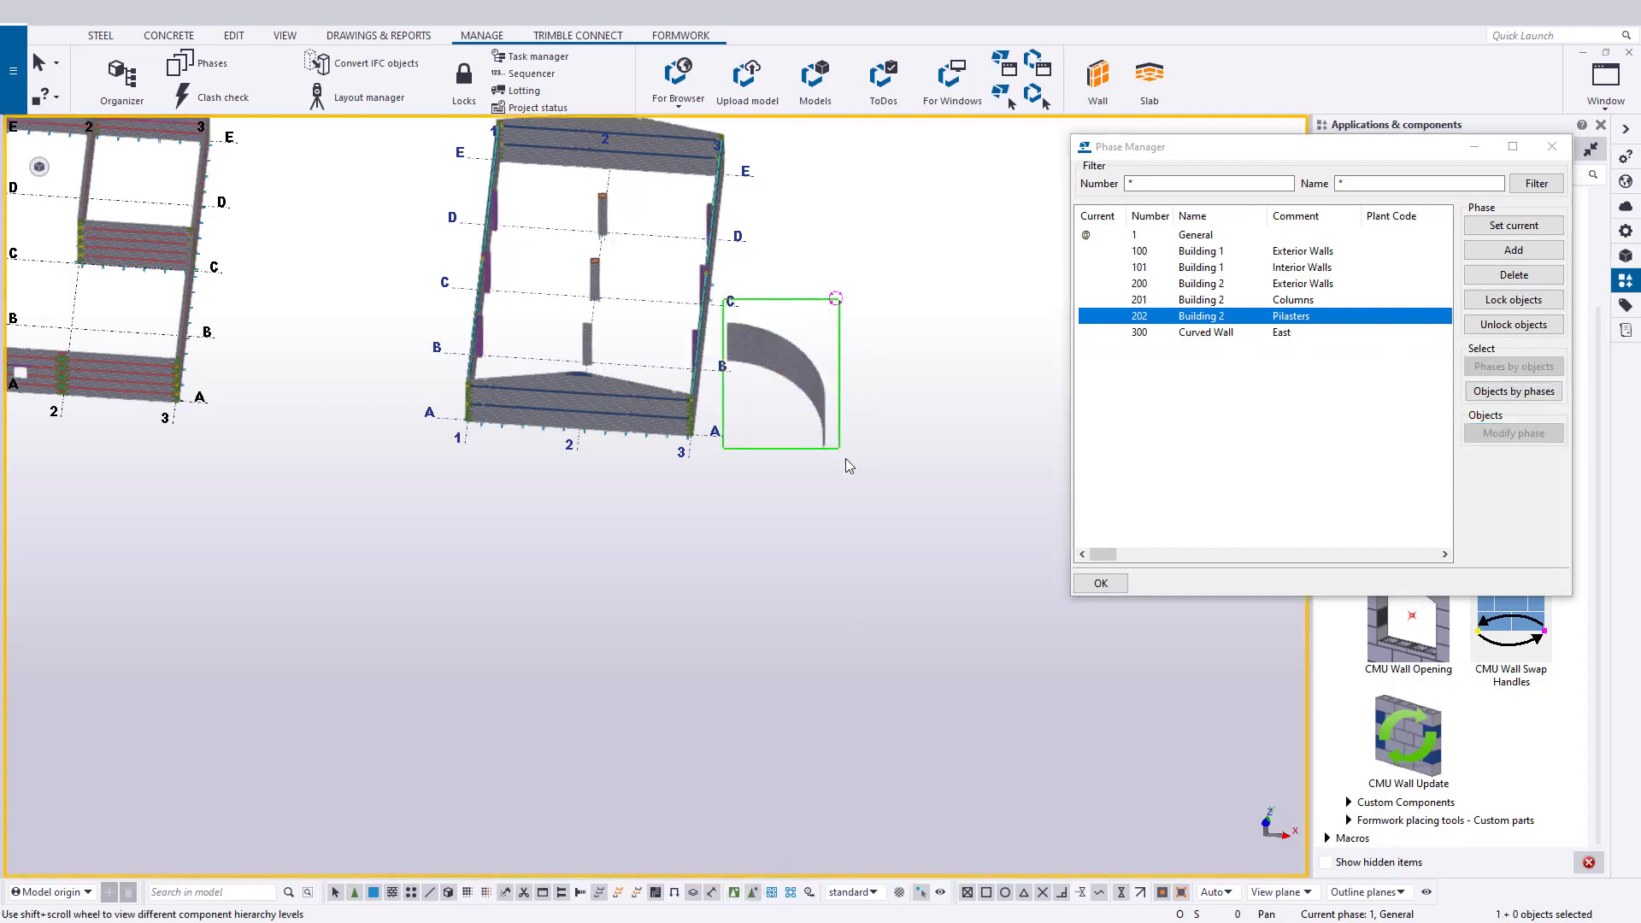
click(1328, 335)
click(895, 470)
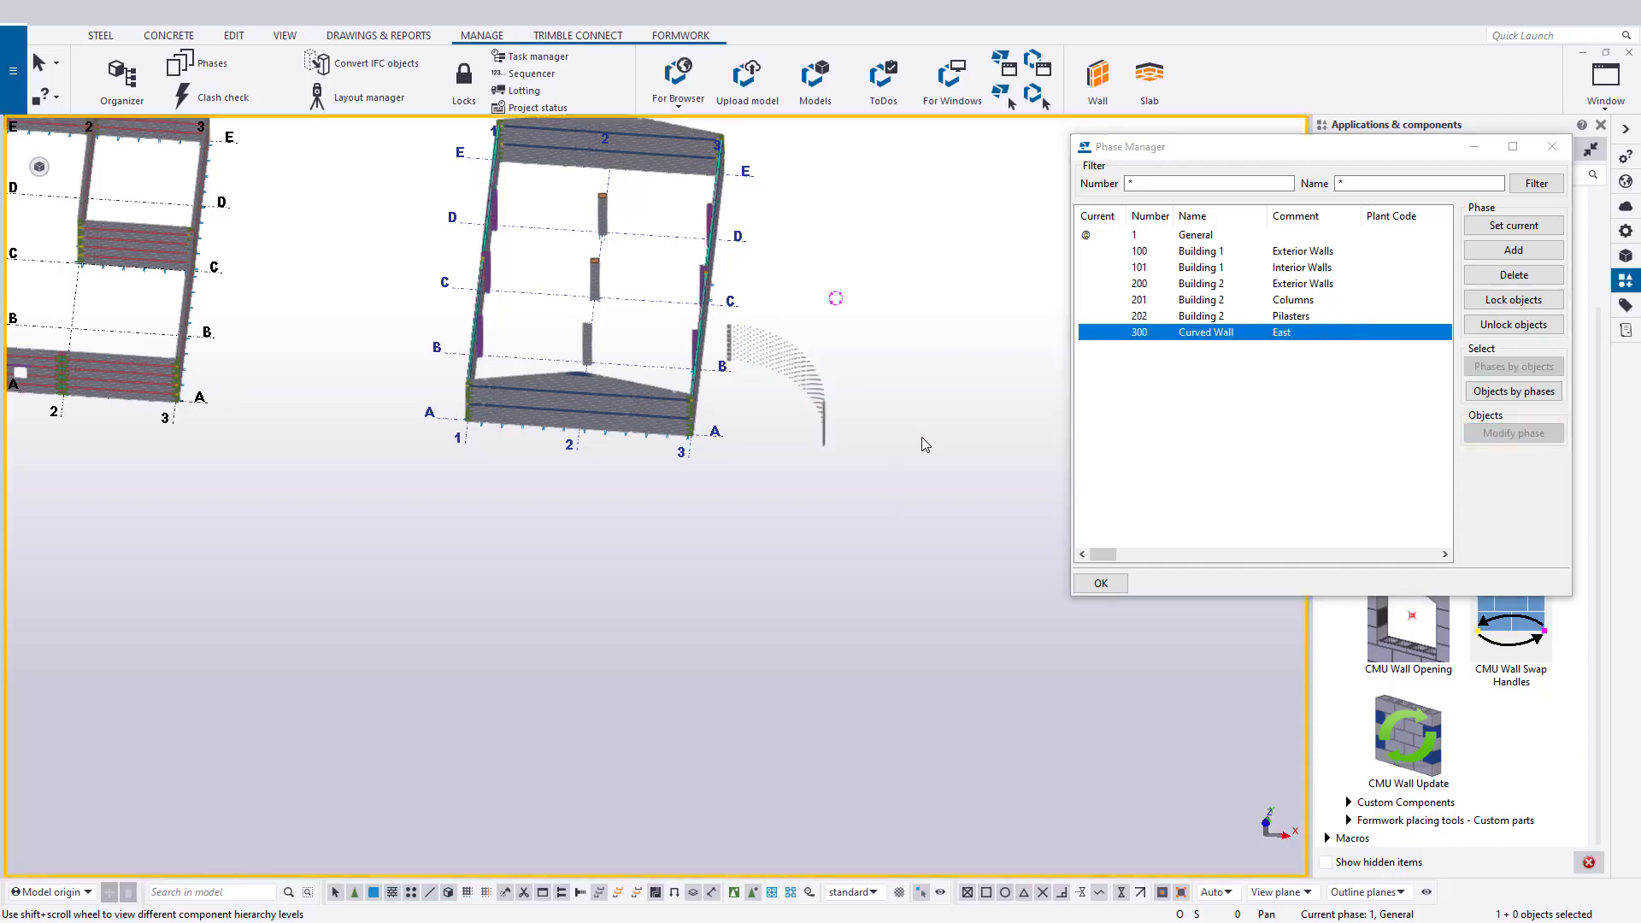
click(1340, 316)
click(1514, 390)
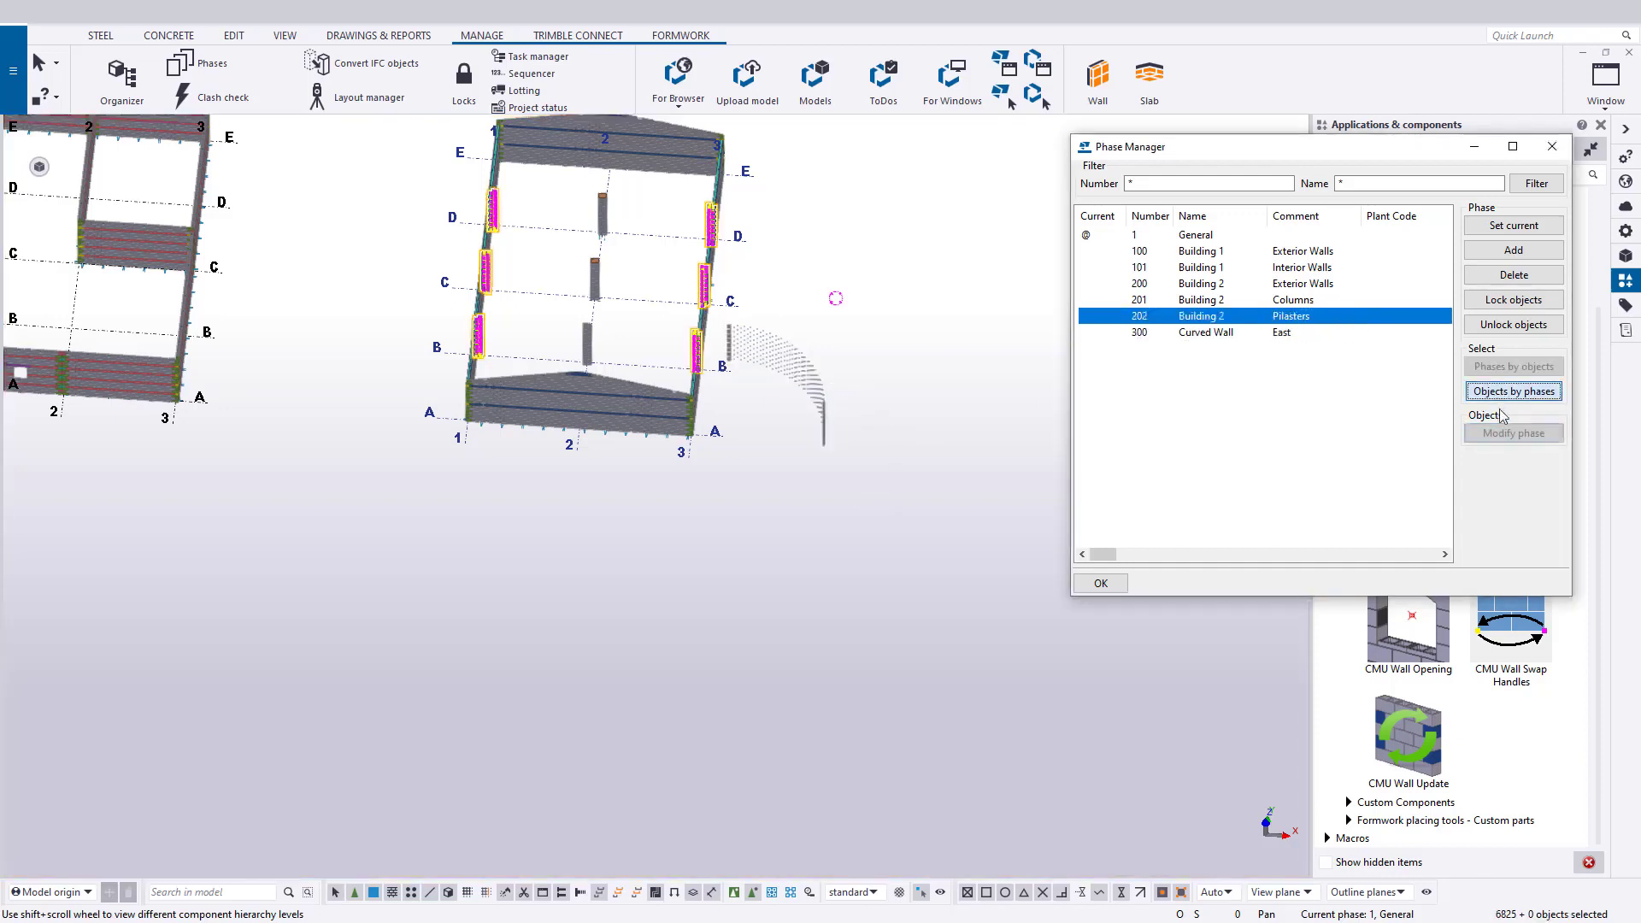
click(1325, 334)
click(1509, 432)
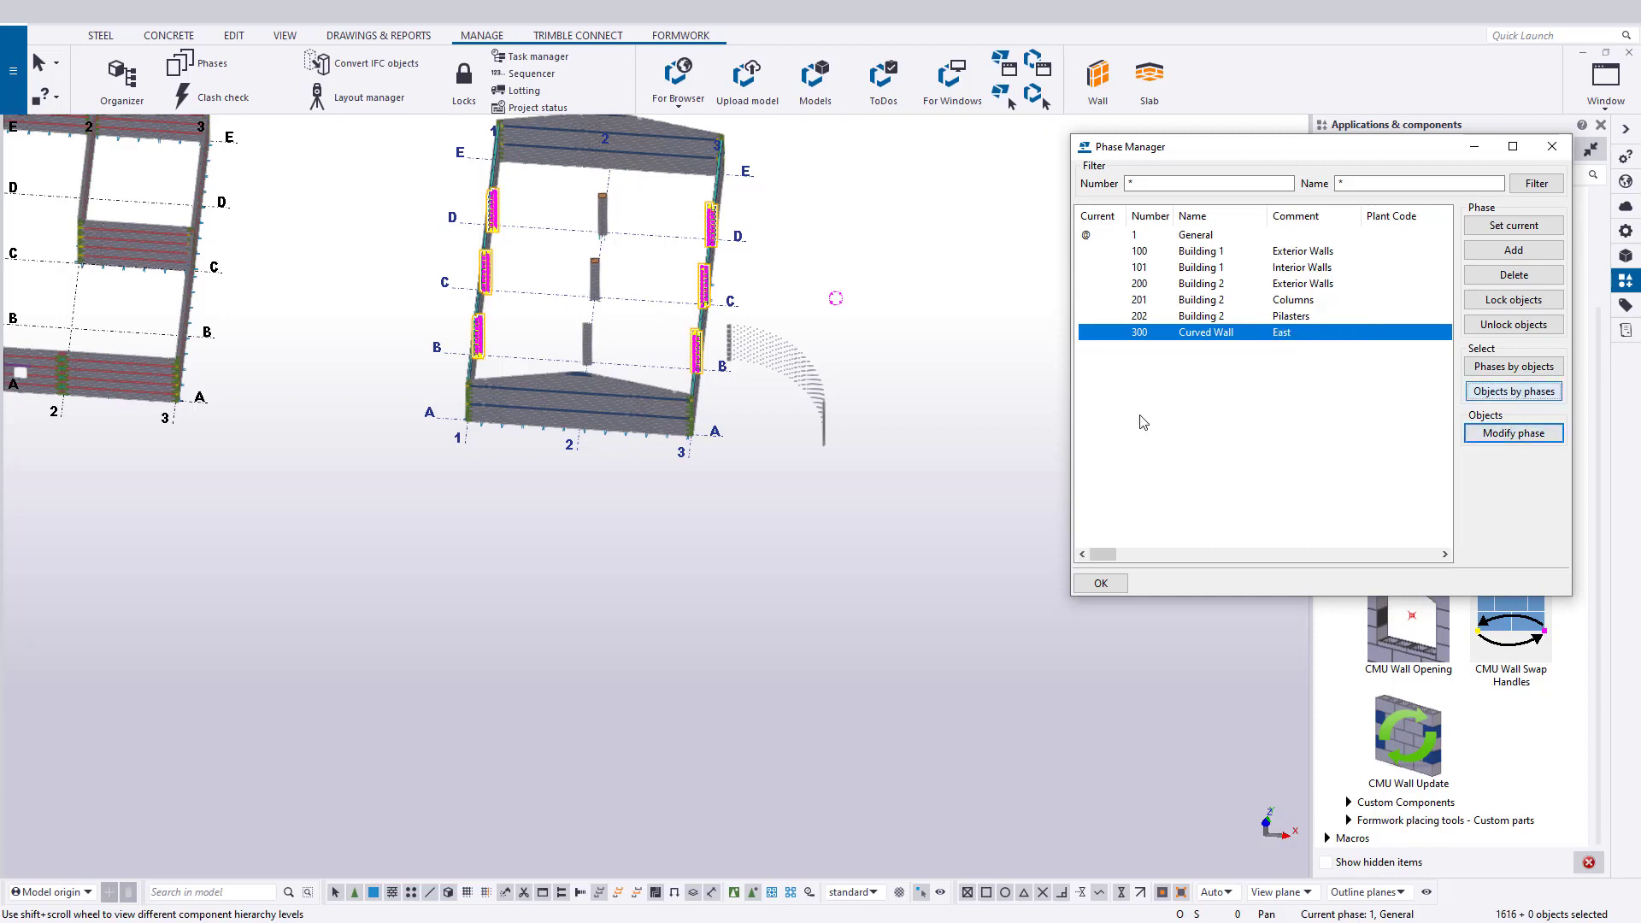
click(867, 538)
middle_drag(752, 570, 797, 610)
- Switch the model to a plan view with Ctrl+P, then set the current phase
key(ctrl+p)
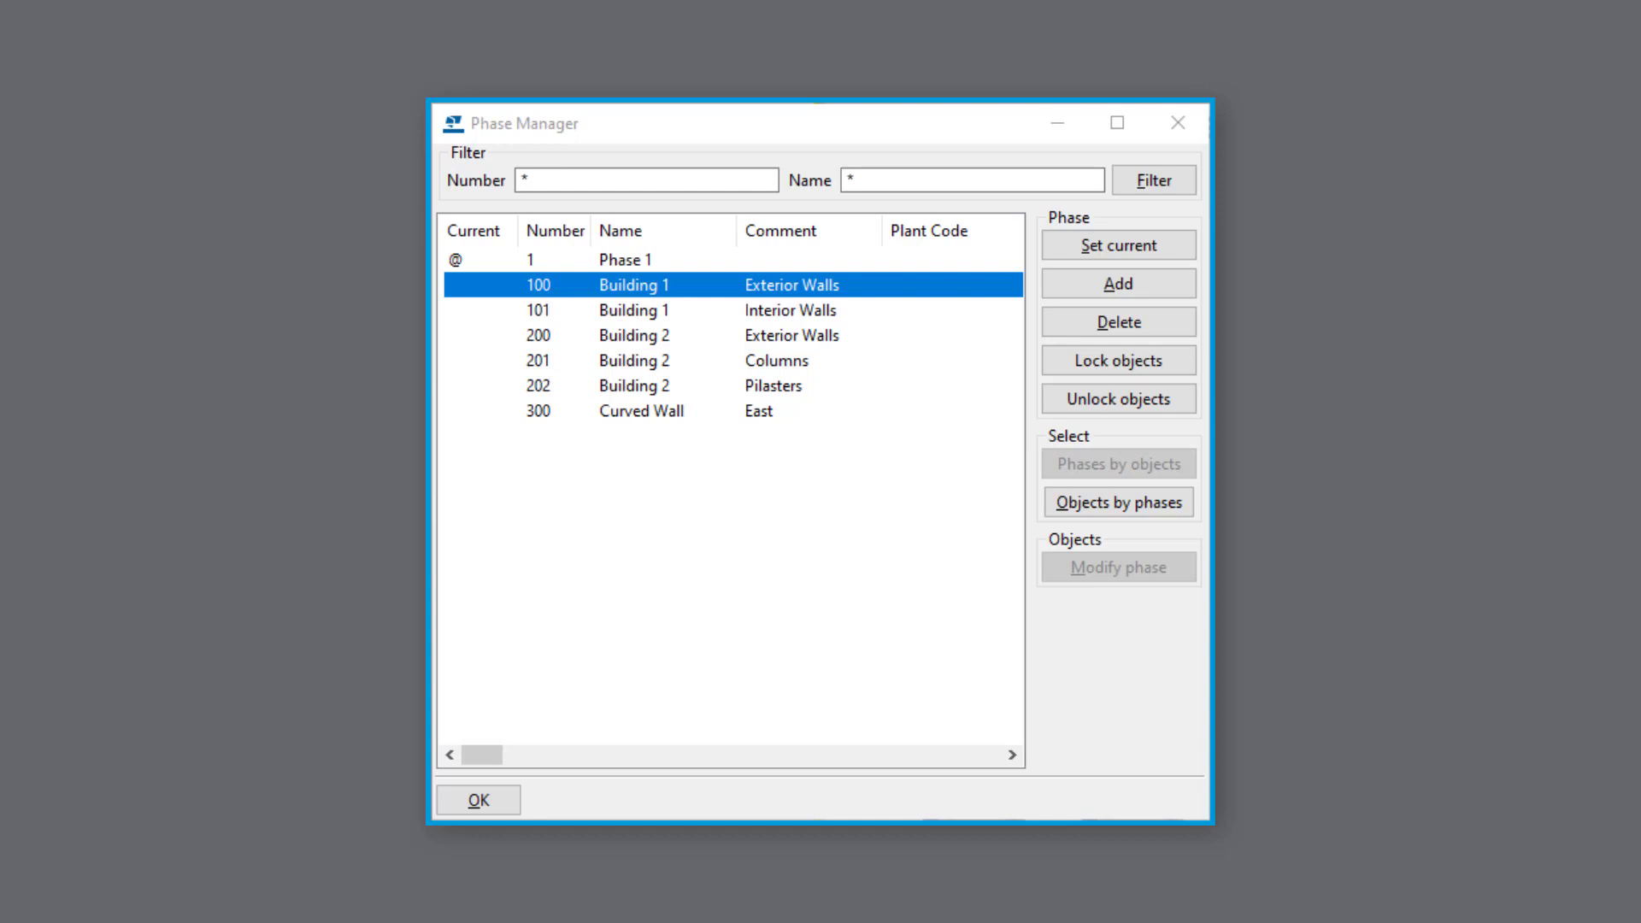
key(alt+s)
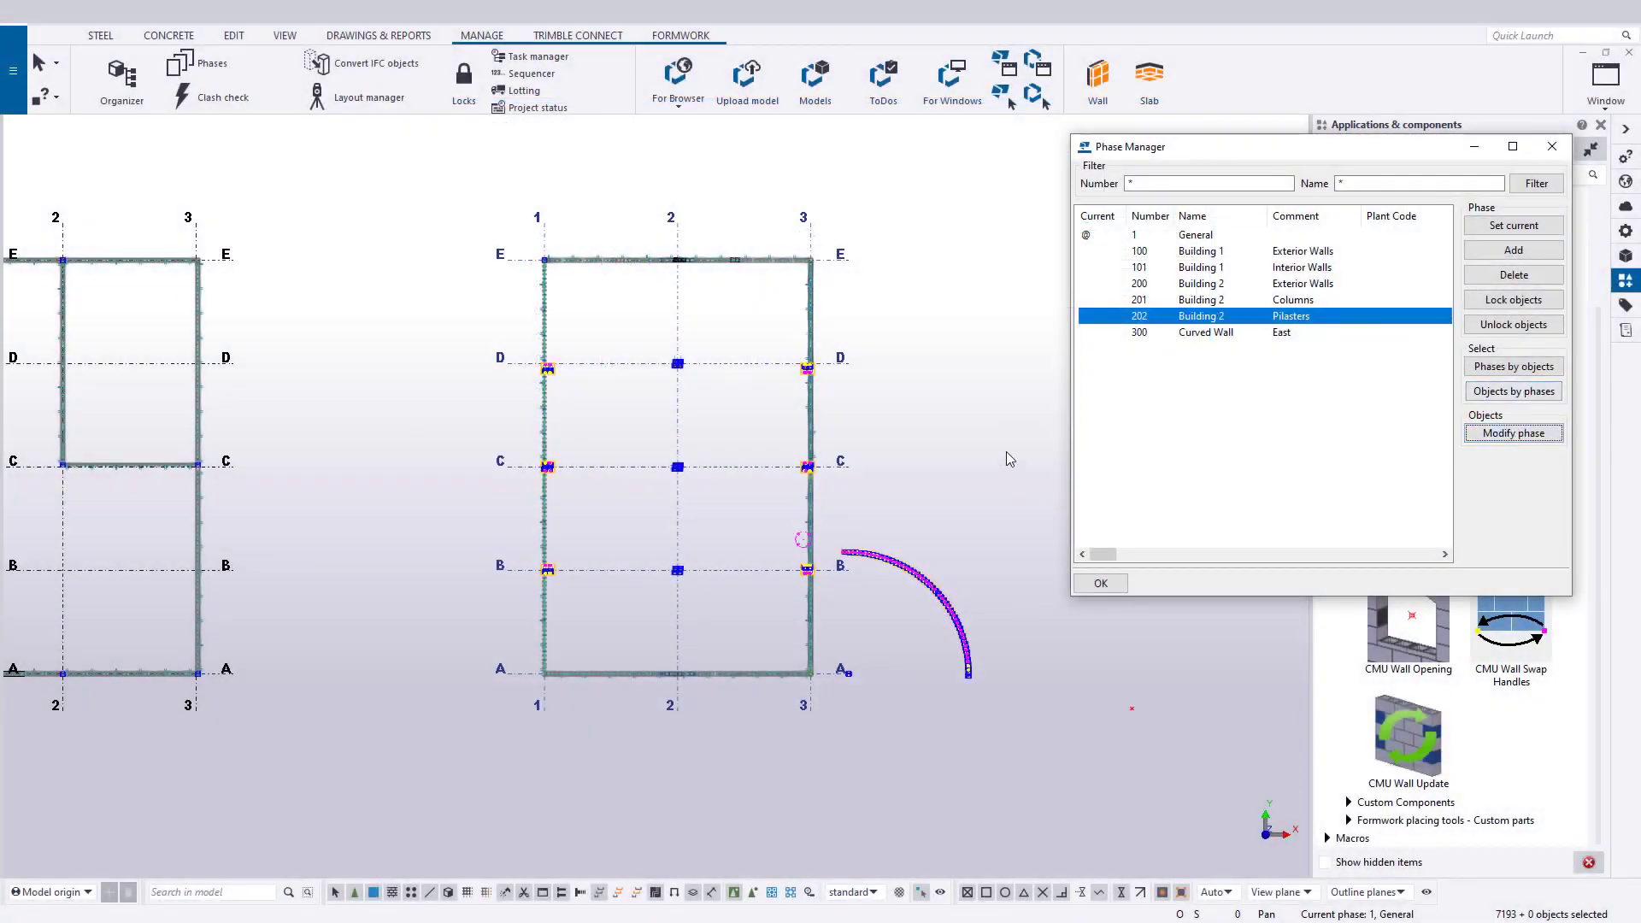
- Redraw the model view and select the phase 100 Building 1 objects
click(1006, 452)
right_click(982, 450)
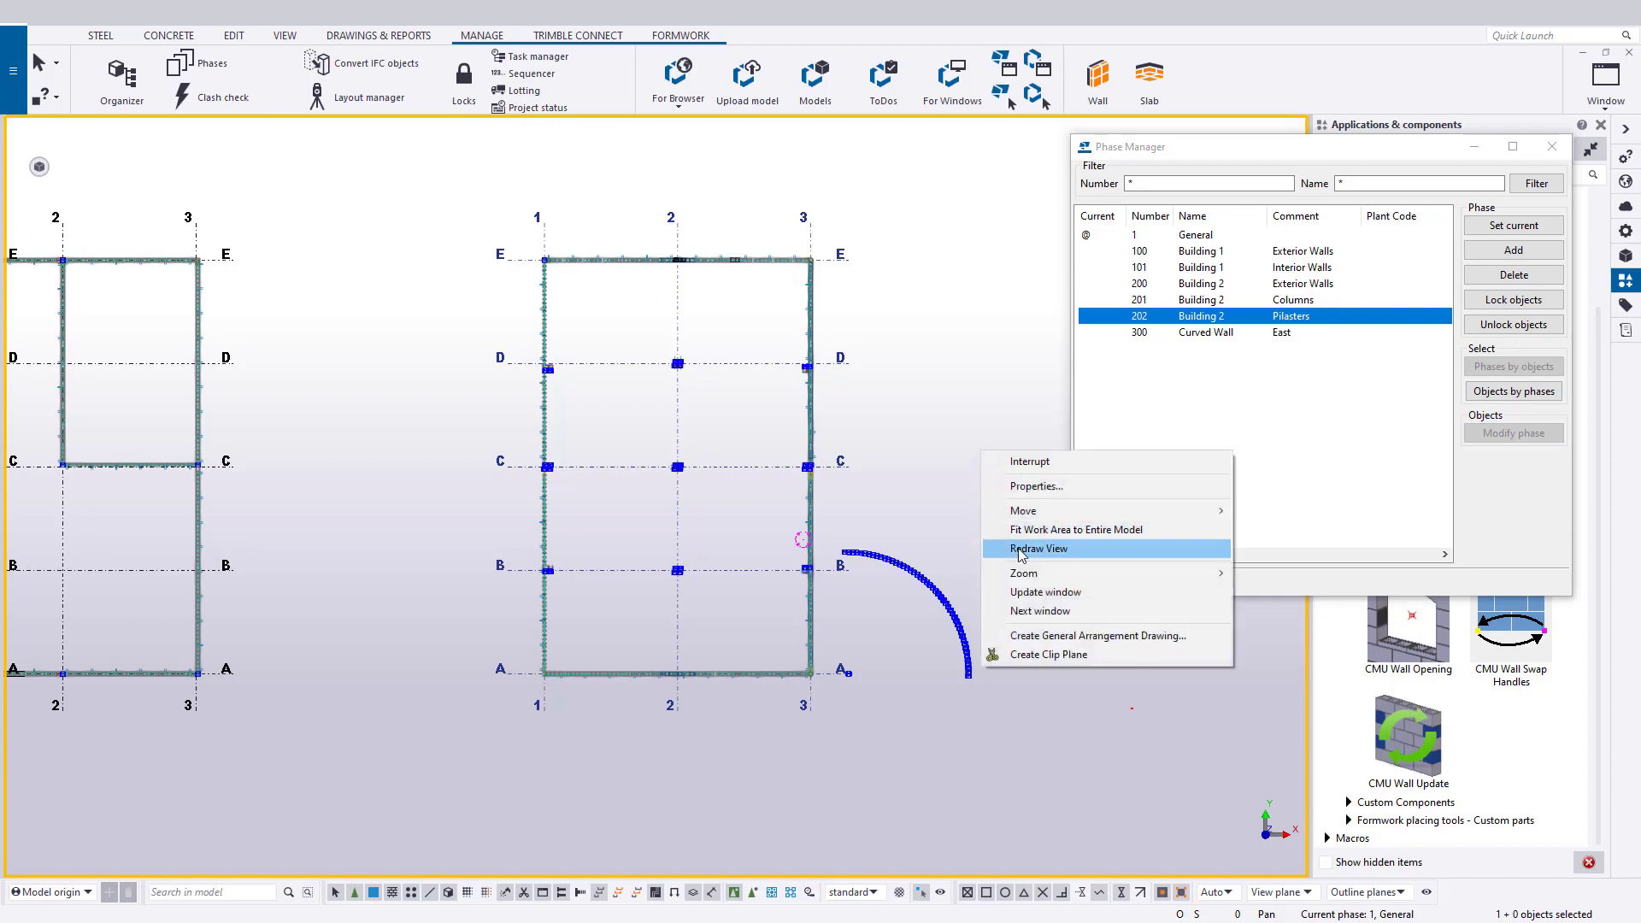
click(1037, 549)
click(1163, 251)
click(1515, 392)
- Clear the selection and rotate the model into a 3D view showing both buildings
scroll(391, 588, down, 2)
middle_drag(391, 588, 560, 570)
click(876, 686)
key(ctrl+p)
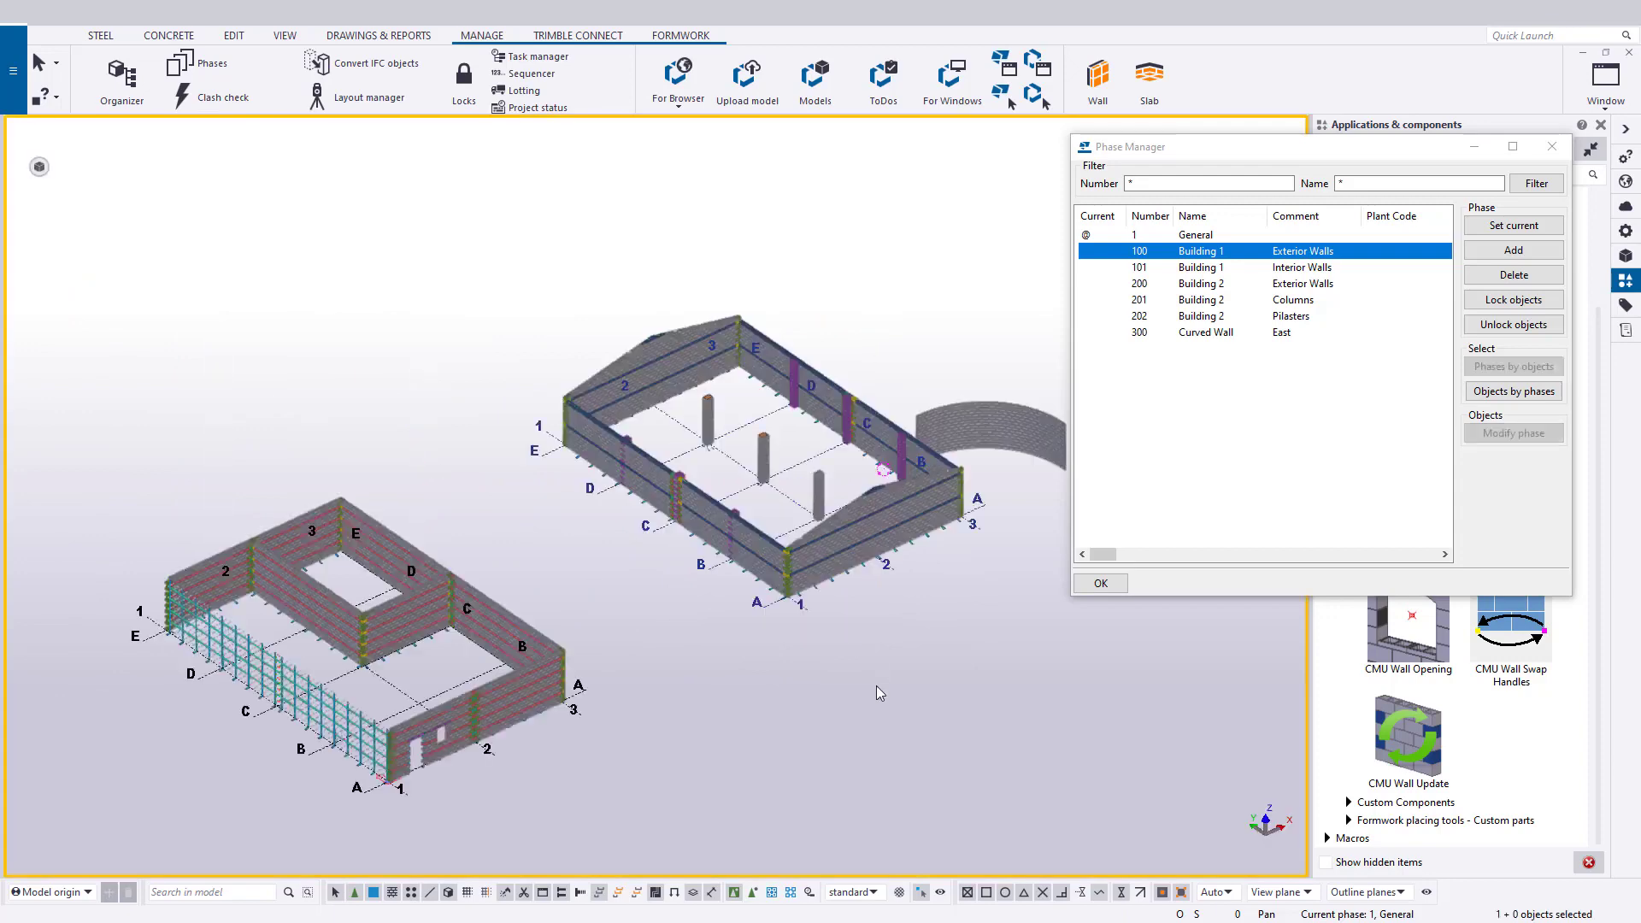
key(ctrl+p)
key(ctrl+p)
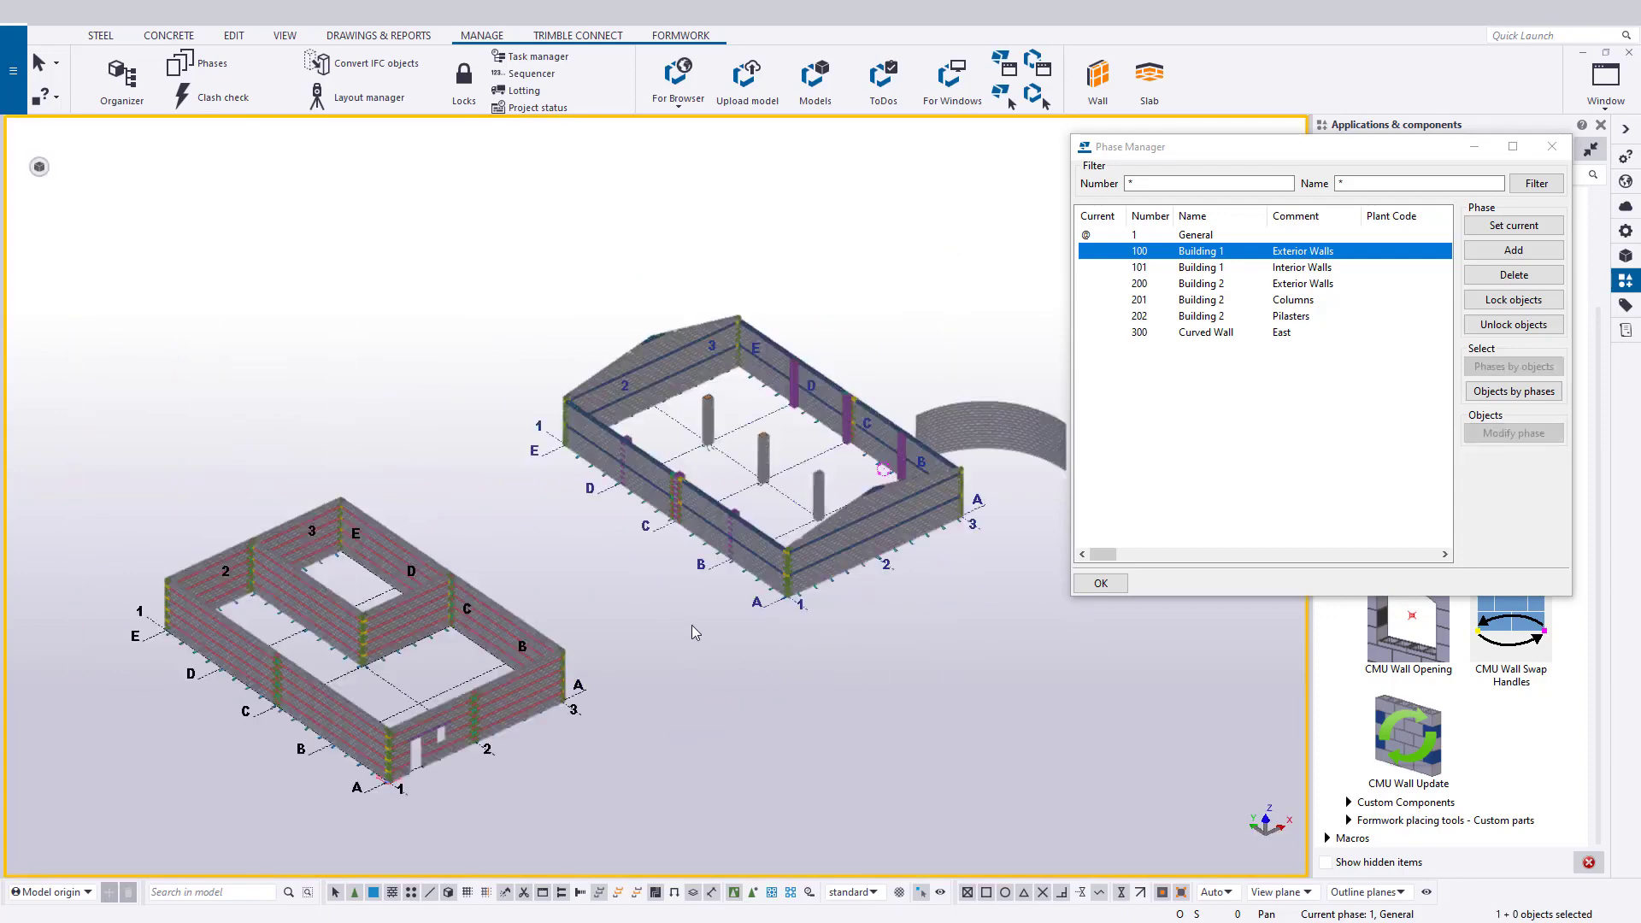
ctrl+middle_drag(690, 628, 780, 617)
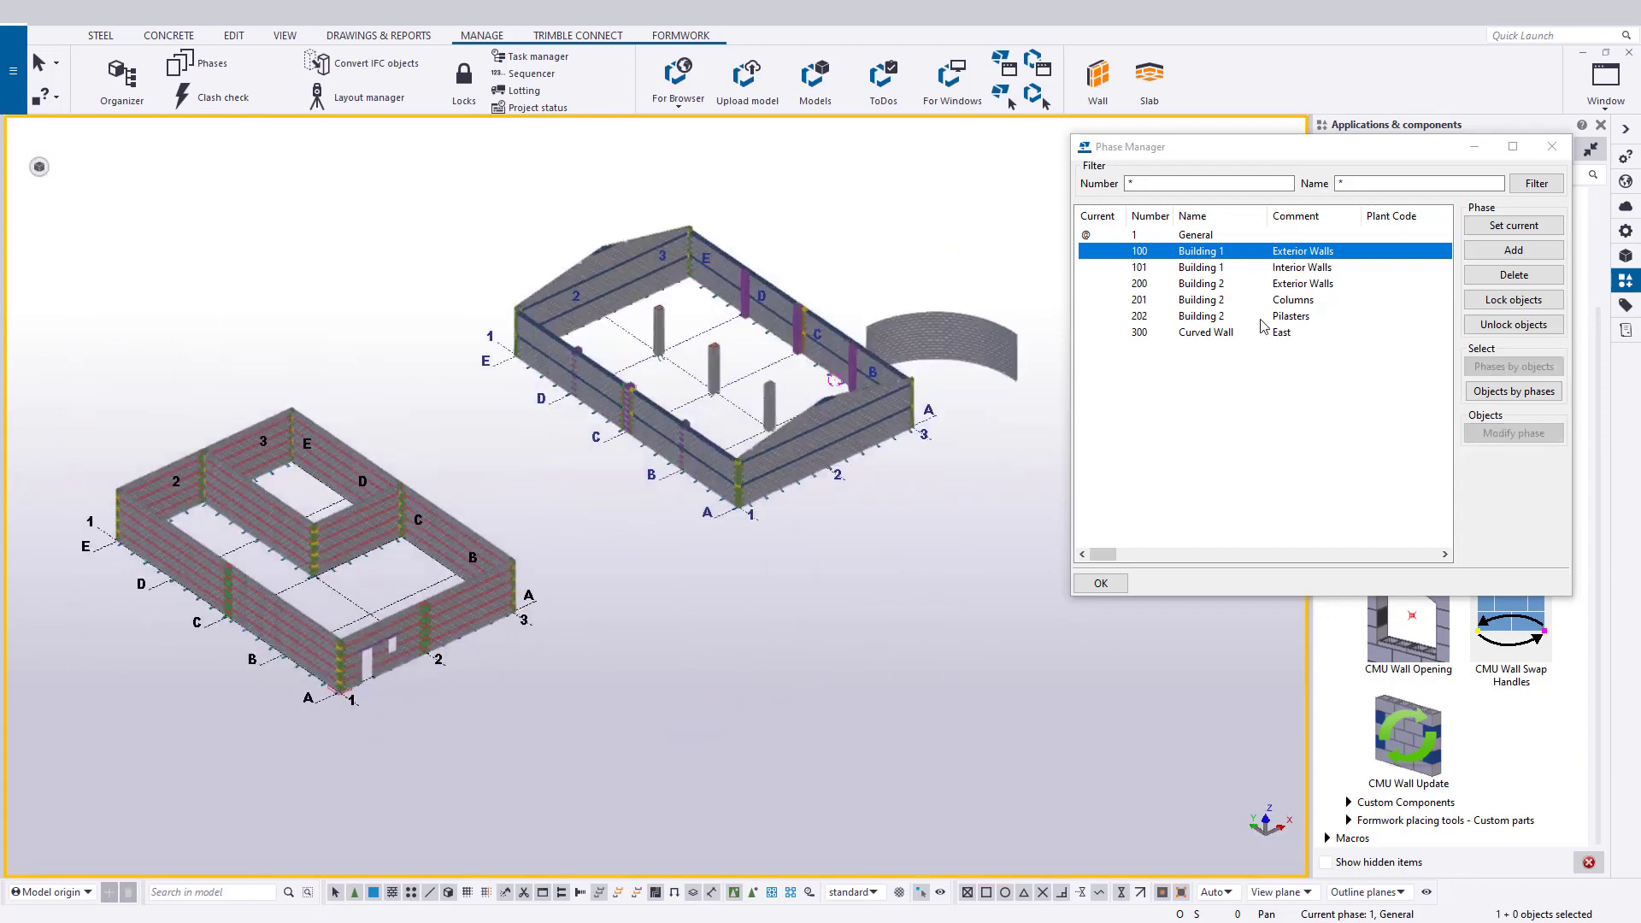
- Select each phase's objects in turn: 100 and 101 walls, 200 walls, 201 columns, 202 pilasters
click(1516, 392)
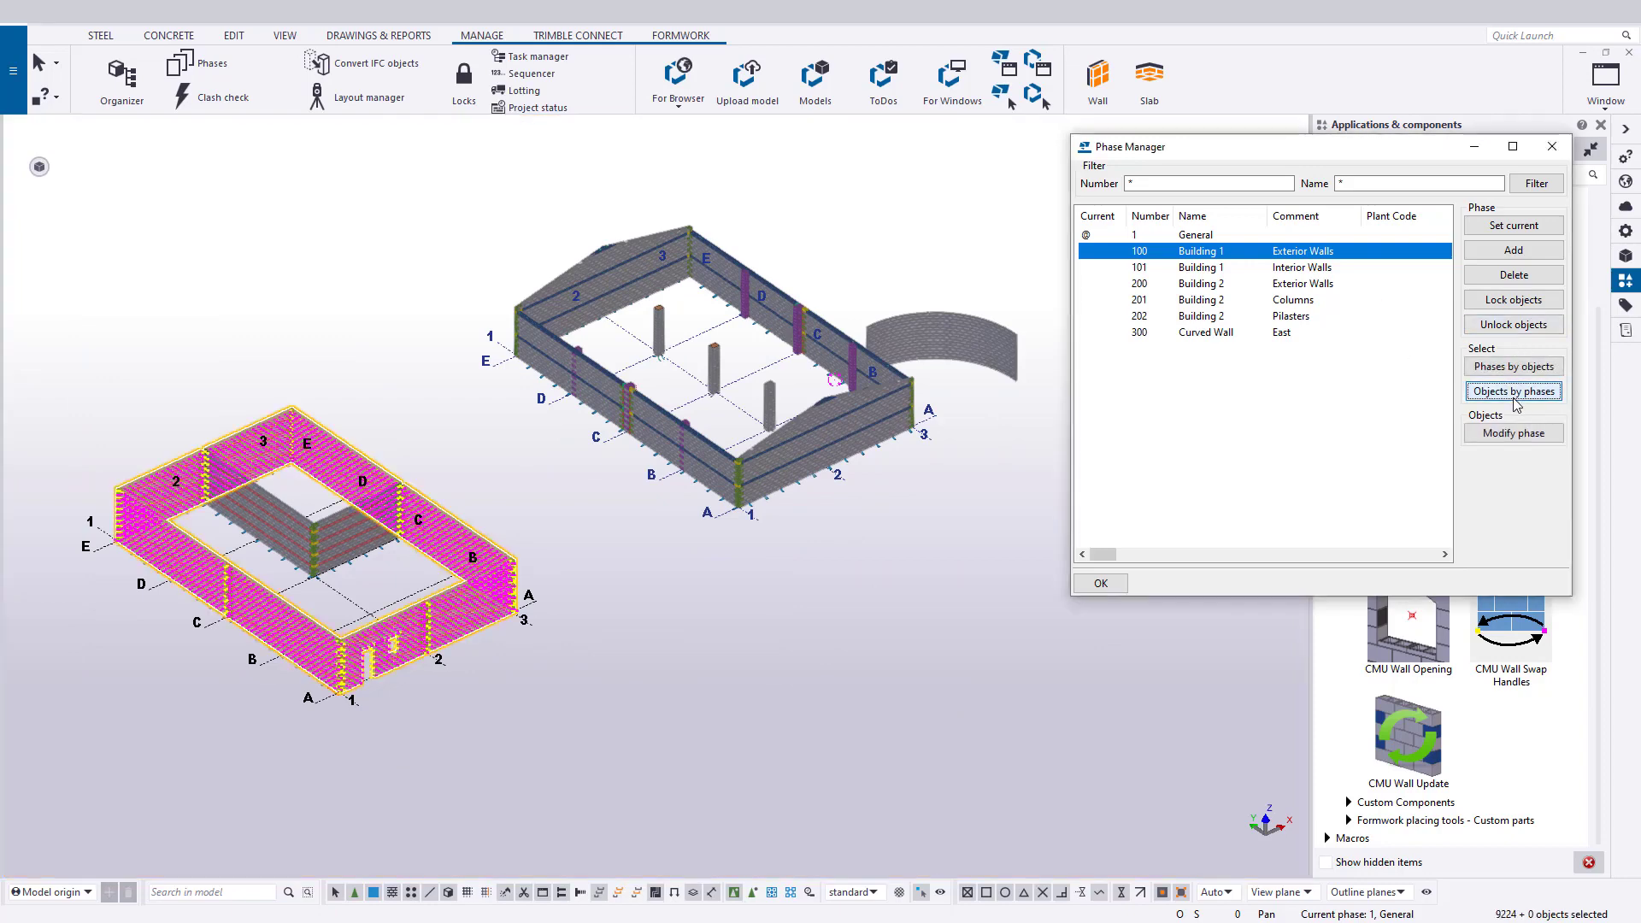
key(Down)
click(1522, 395)
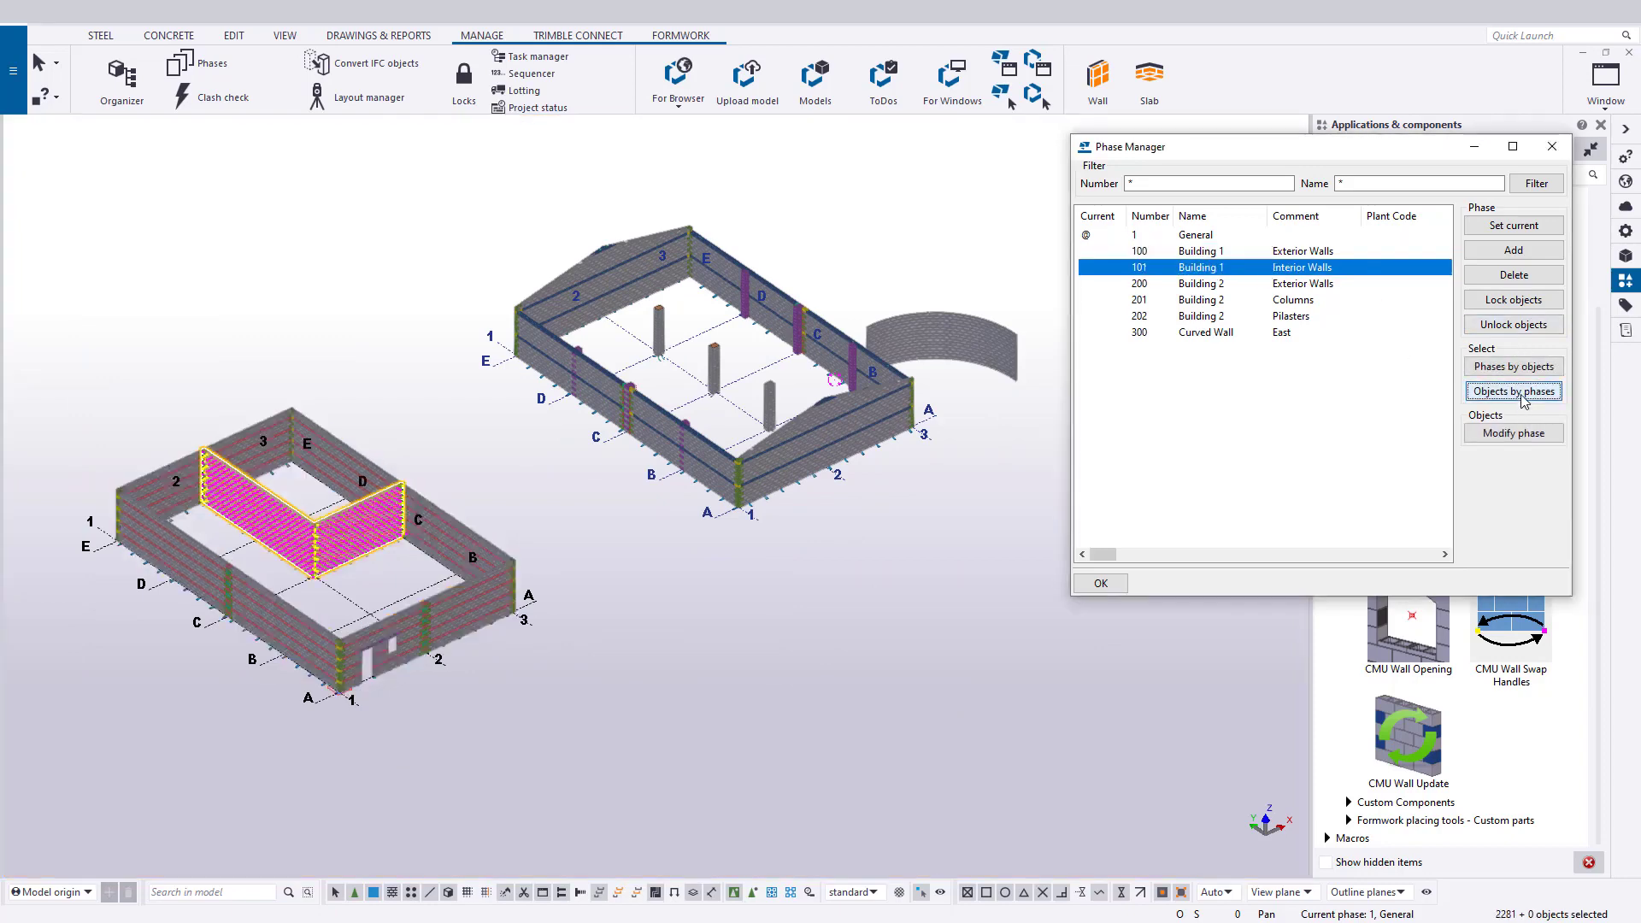
key(Down)
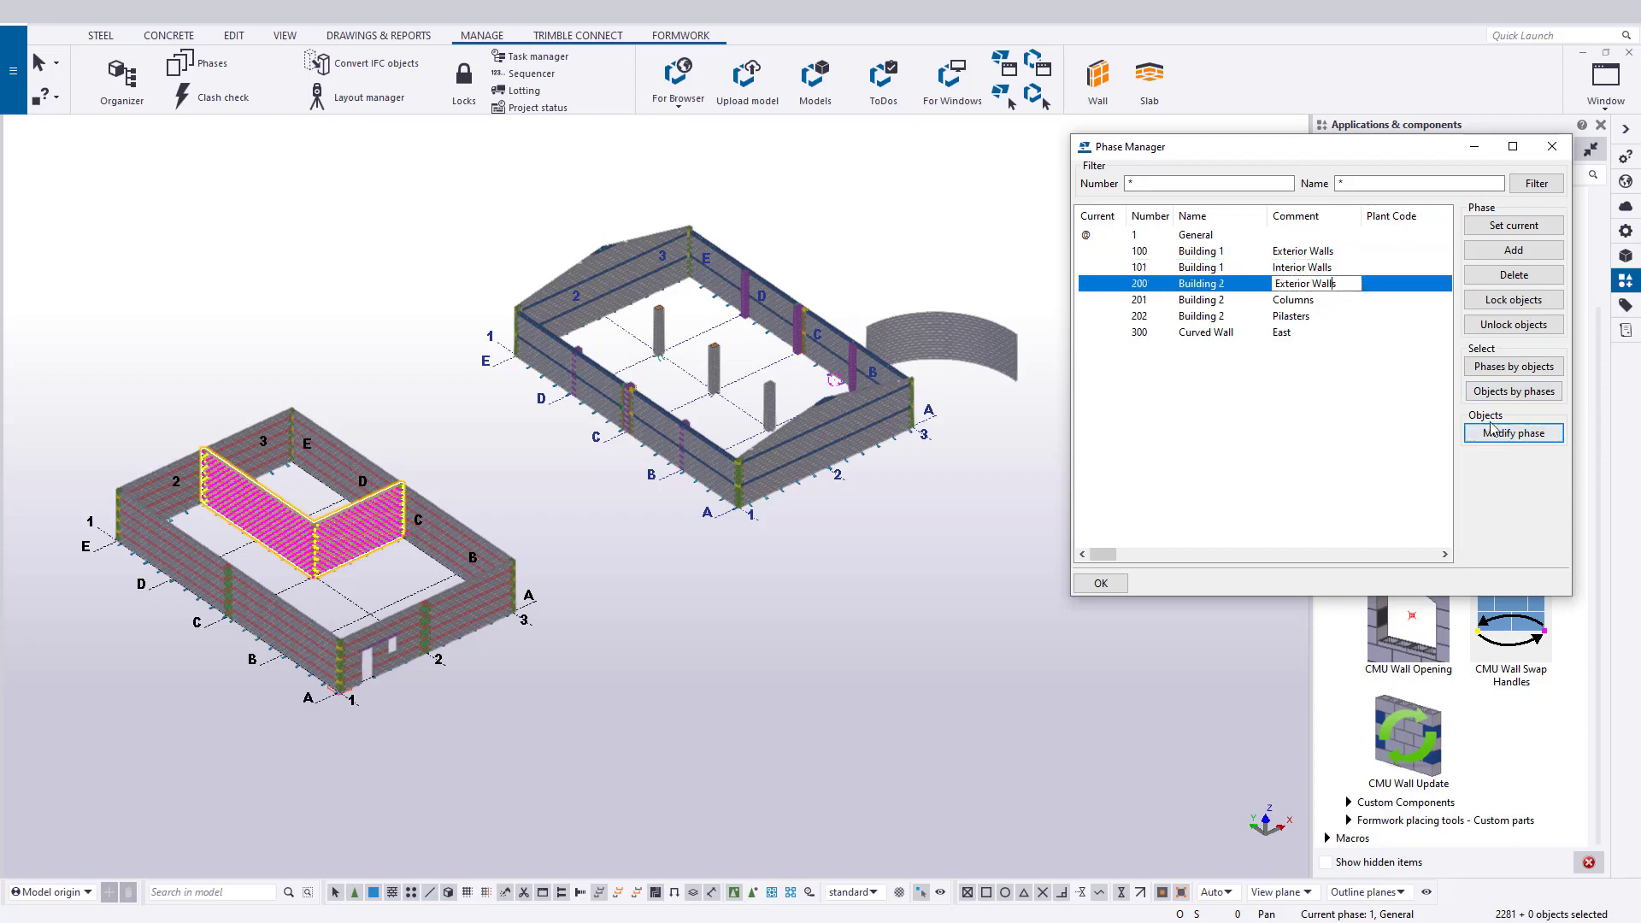
click(1506, 394)
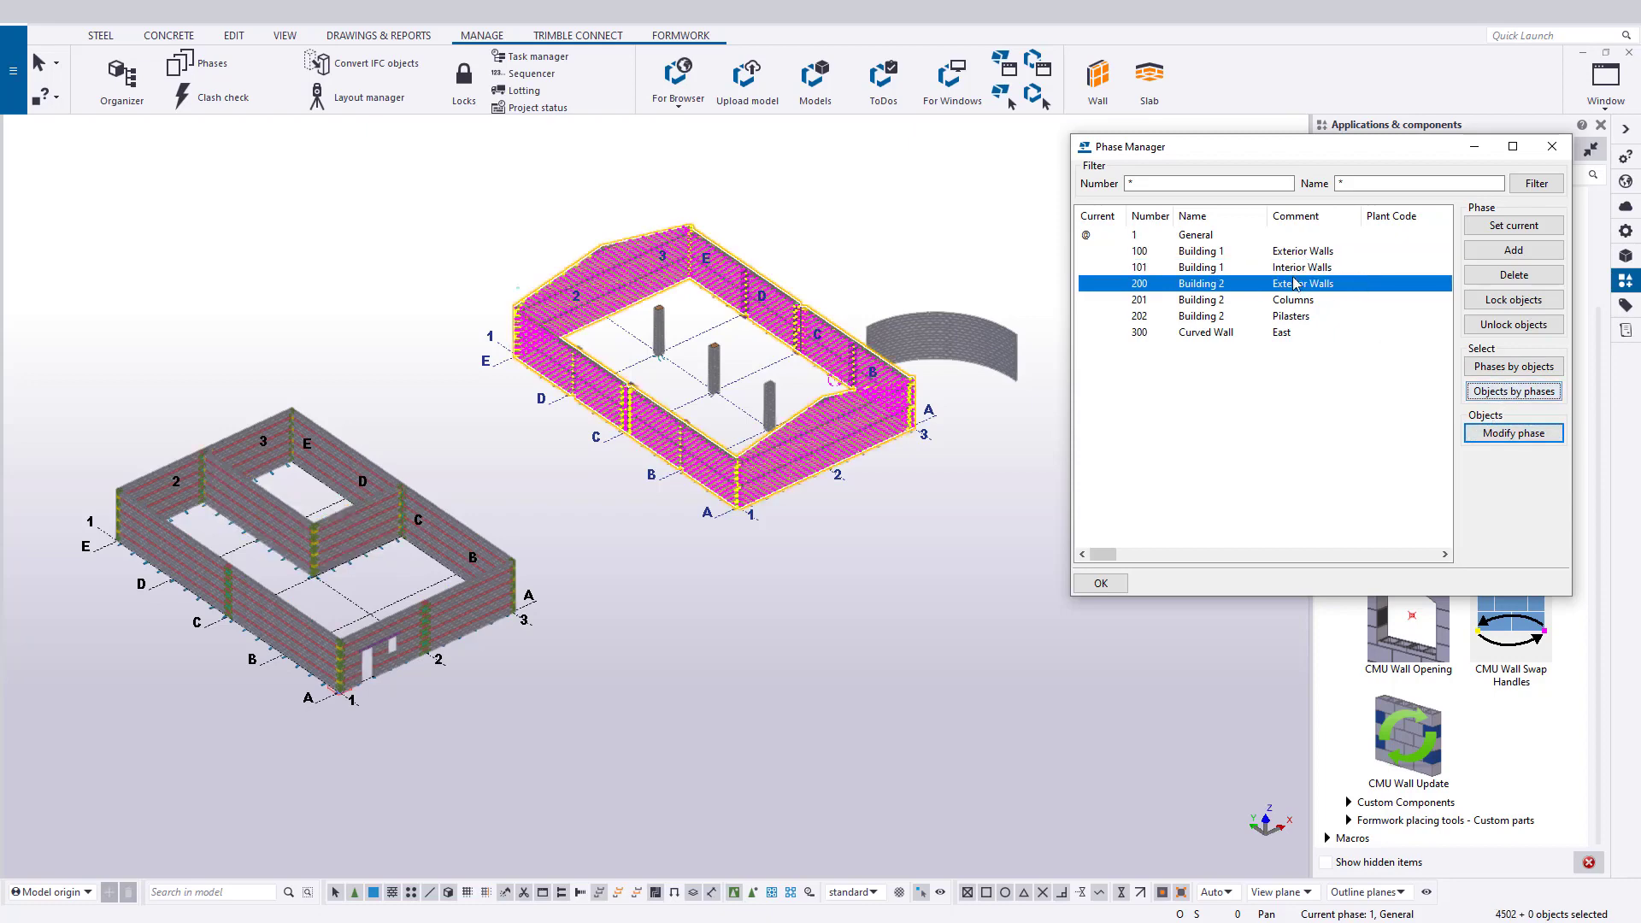
click(1305, 300)
click(1524, 393)
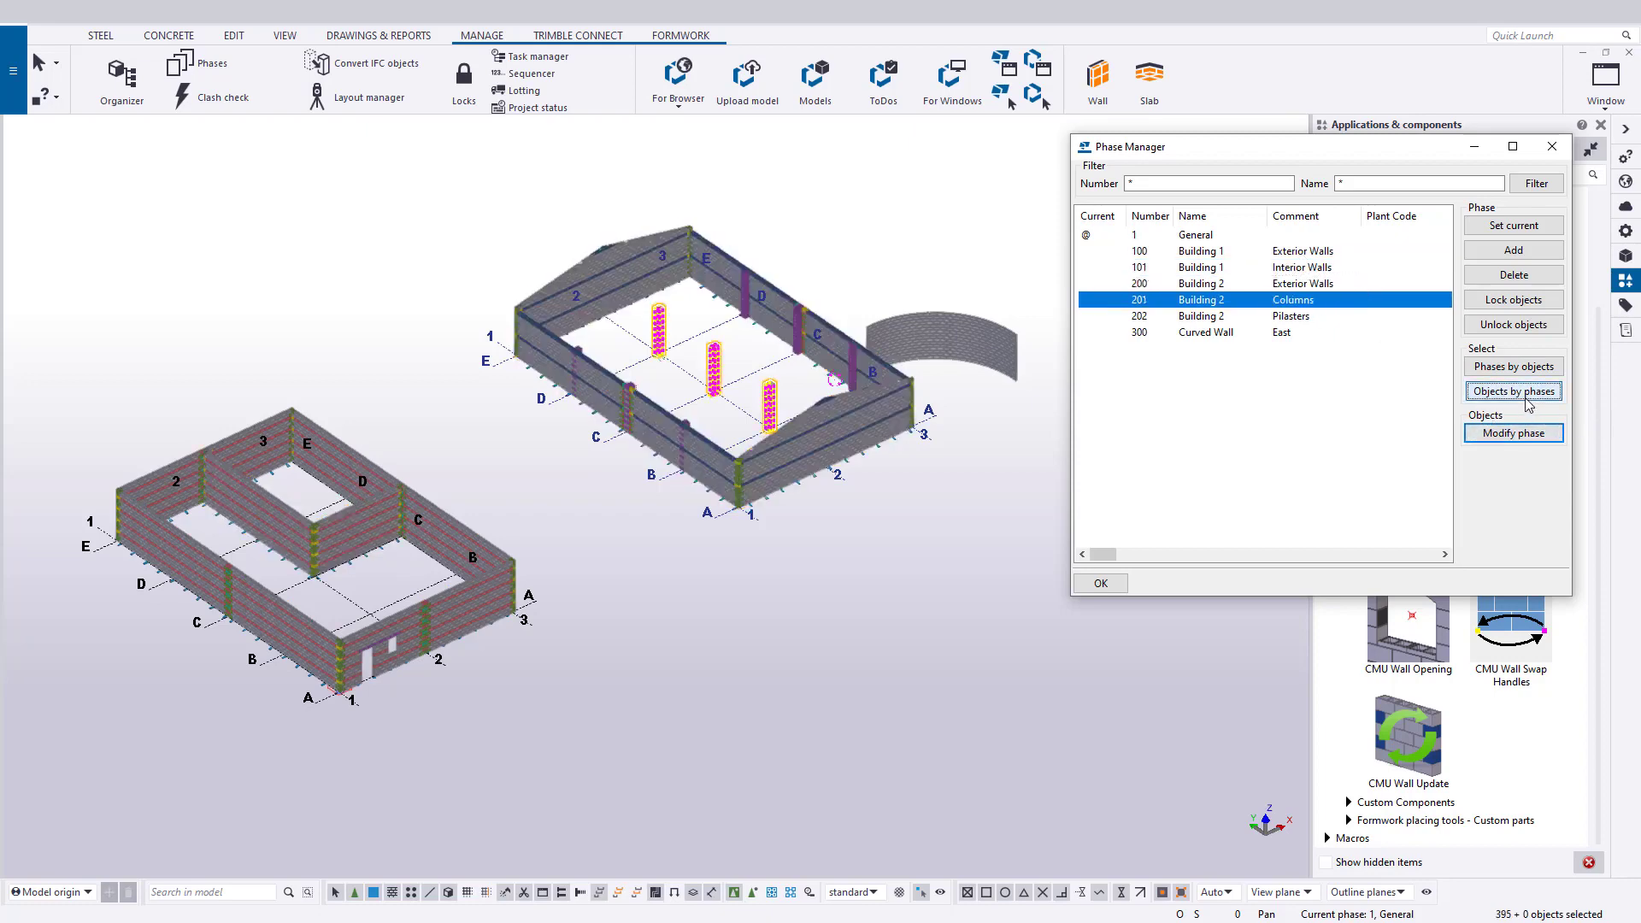
click(1273, 316)
click(1513, 391)
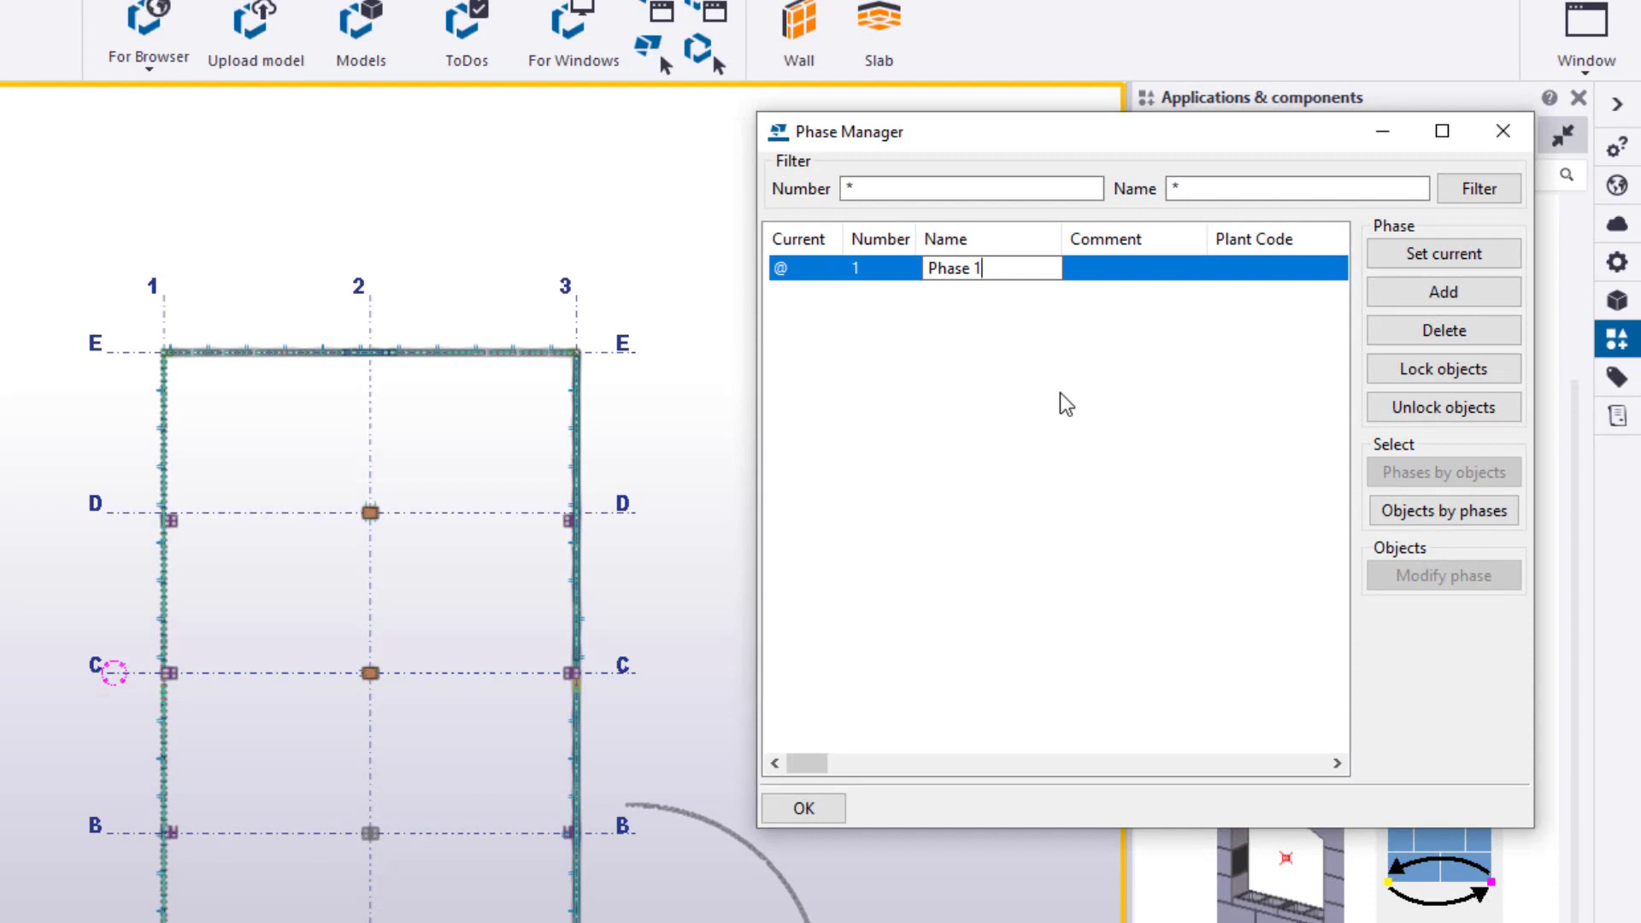
- Append Phase 2, 3, 4, 5, 6 and 7 to the Phase Manager list
click(1461, 295)
click(1461, 295)
click(1462, 295)
click(1461, 295)
click(1461, 295)
click(1461, 295)
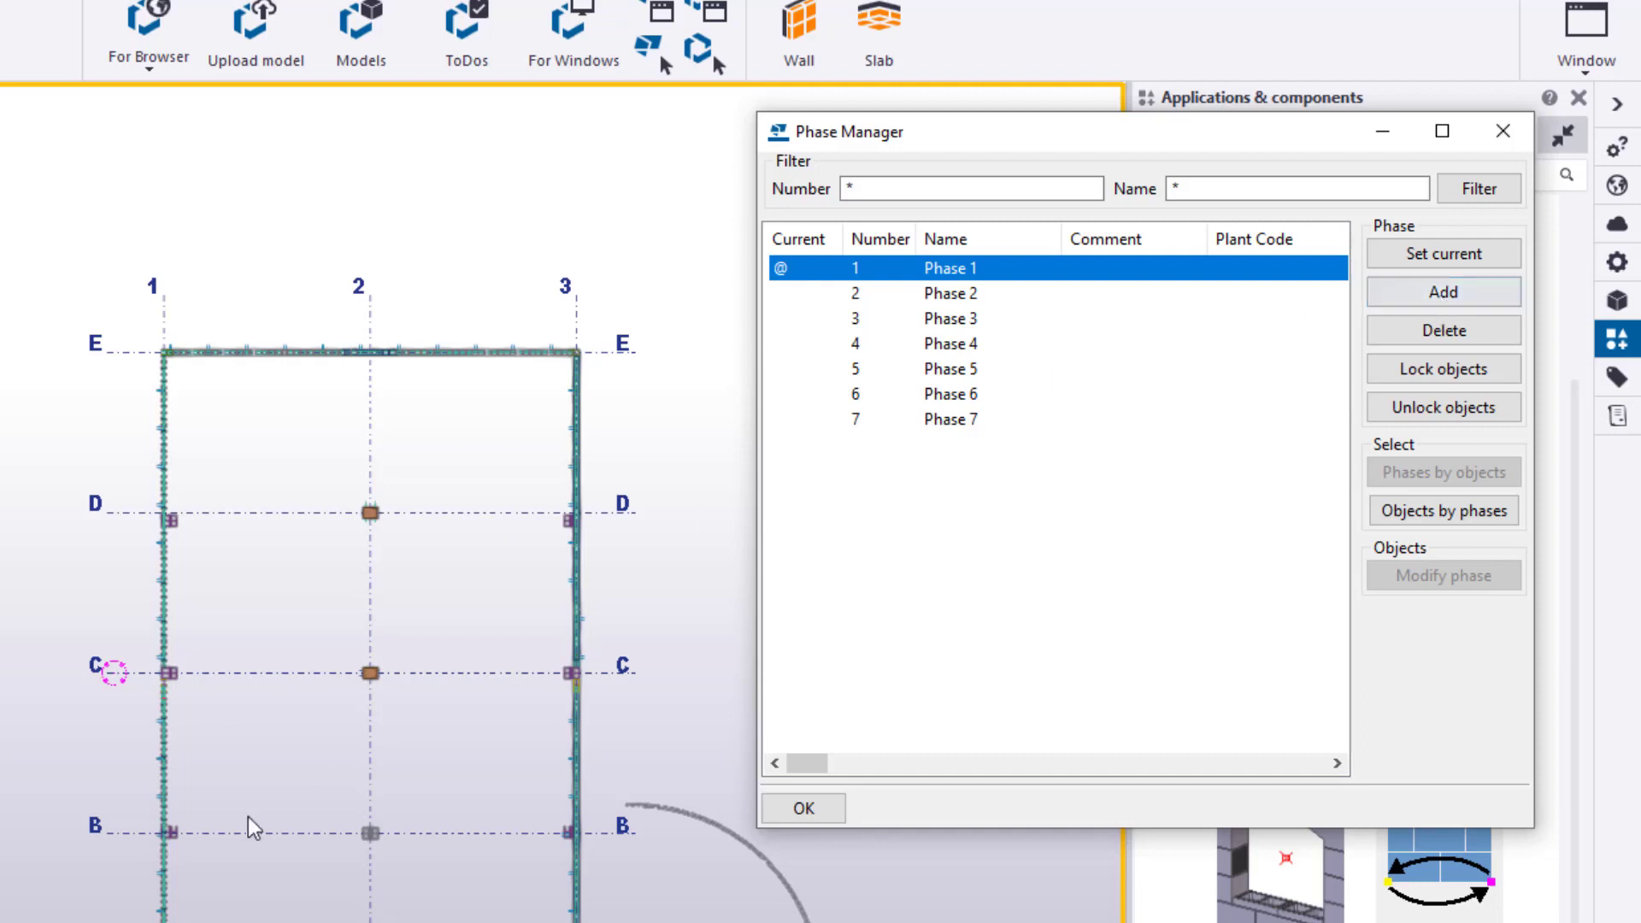
click(2, 547)
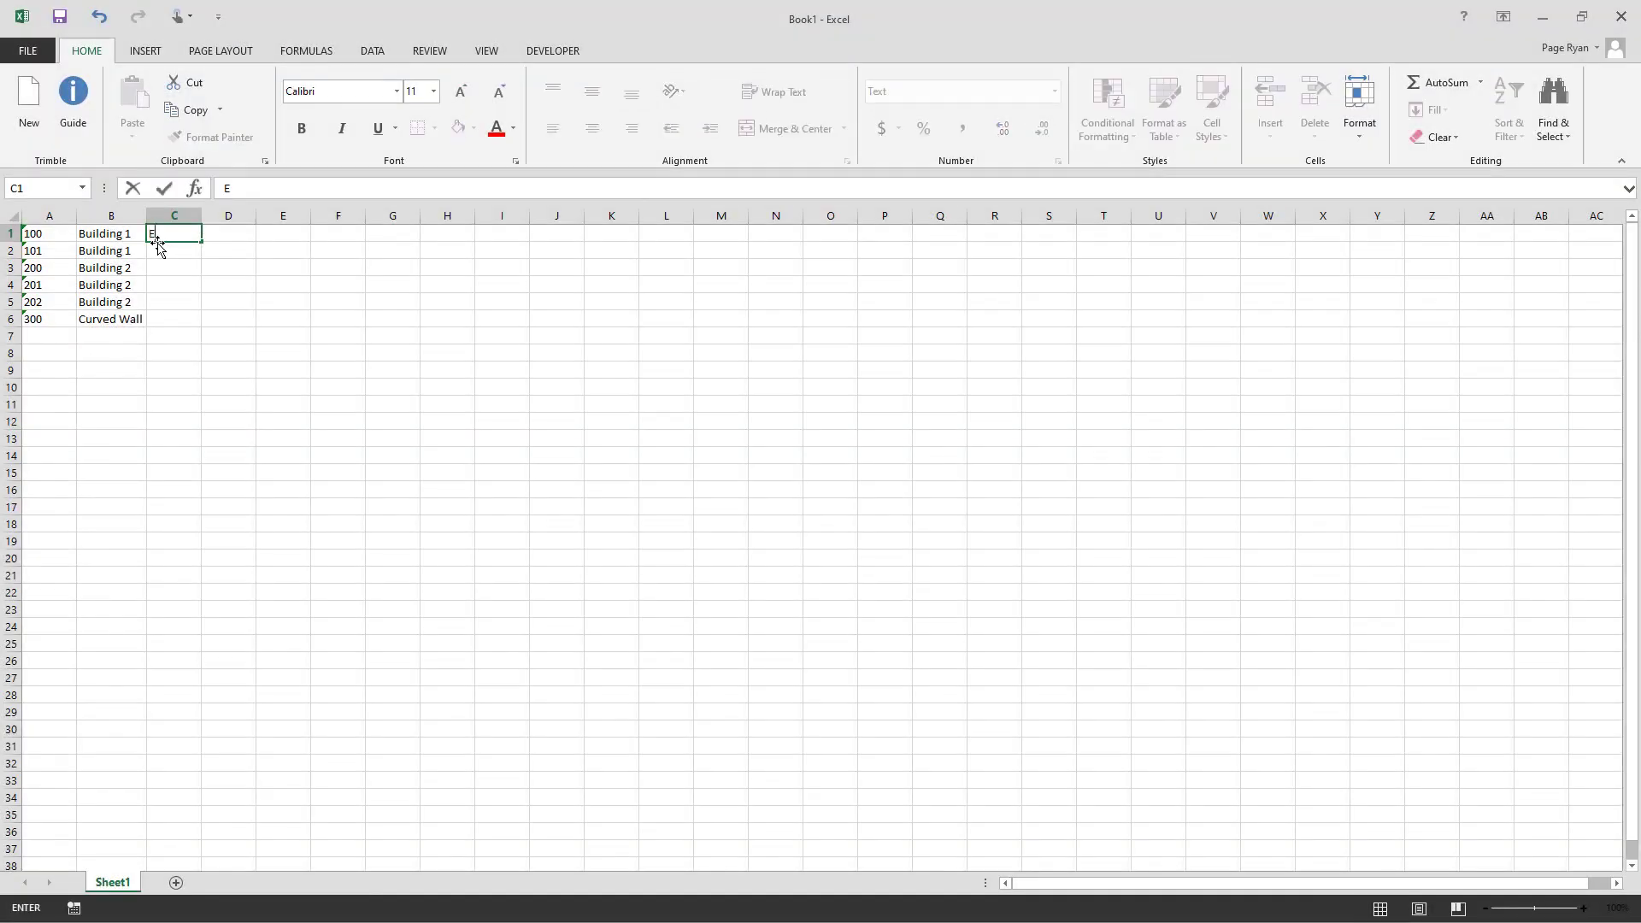
- Enter Exterior Walls, Interior Walls, Exterior Walls and Columns as comments in column C
text(xterior Walls)
key(Return)
text(Interior Walls)
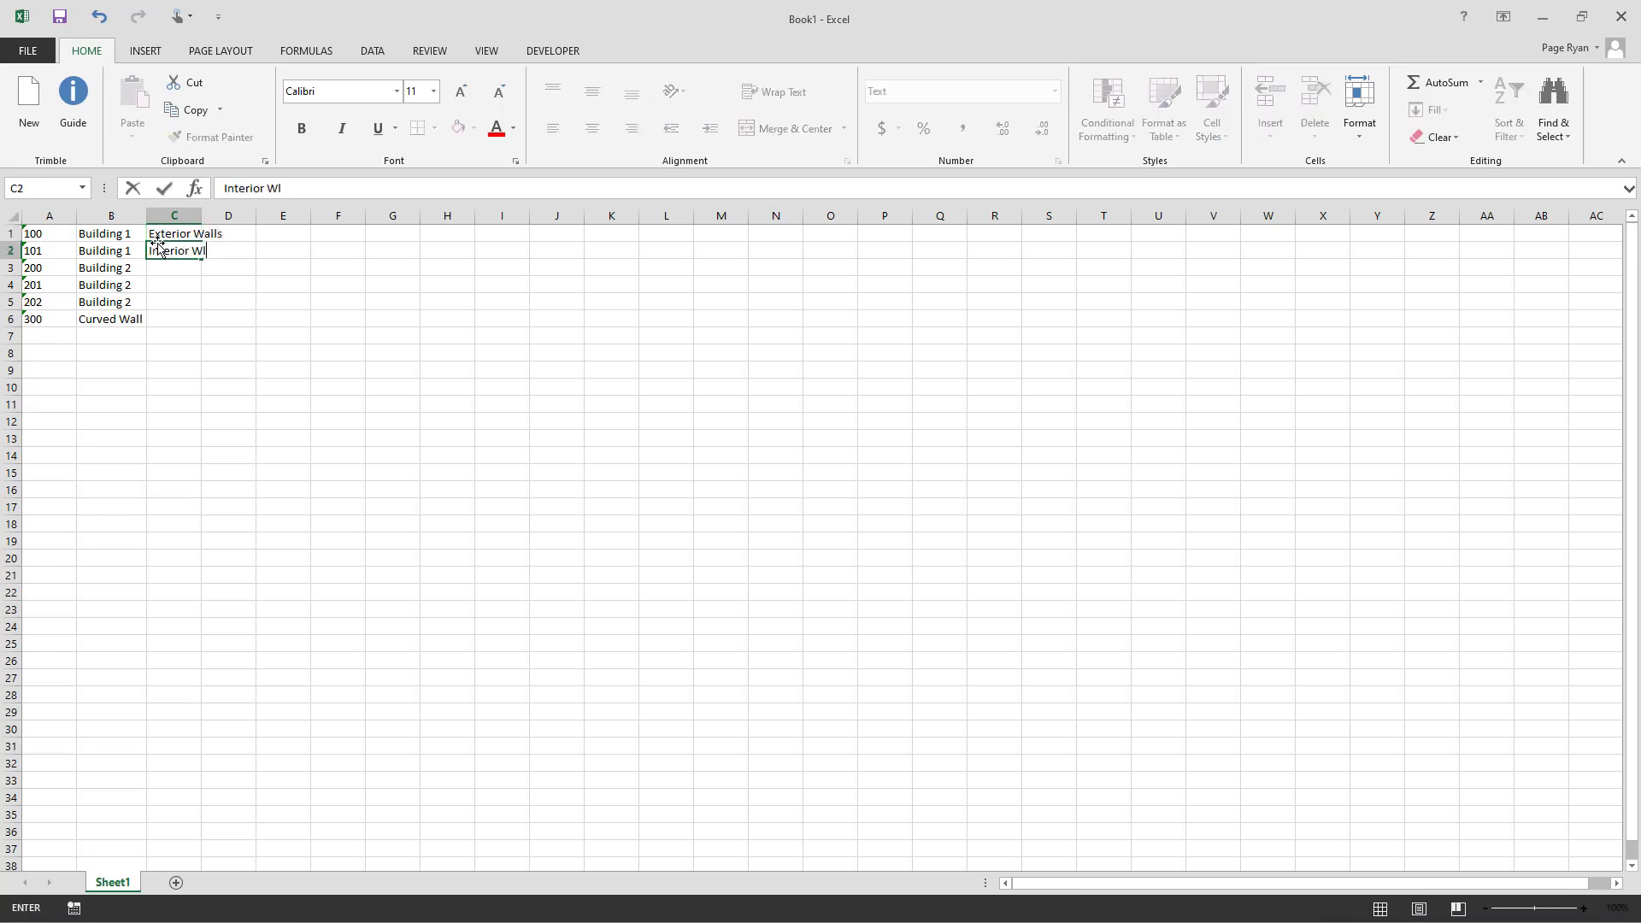
key(Return)
text(Exterior Walls)
key(Return)
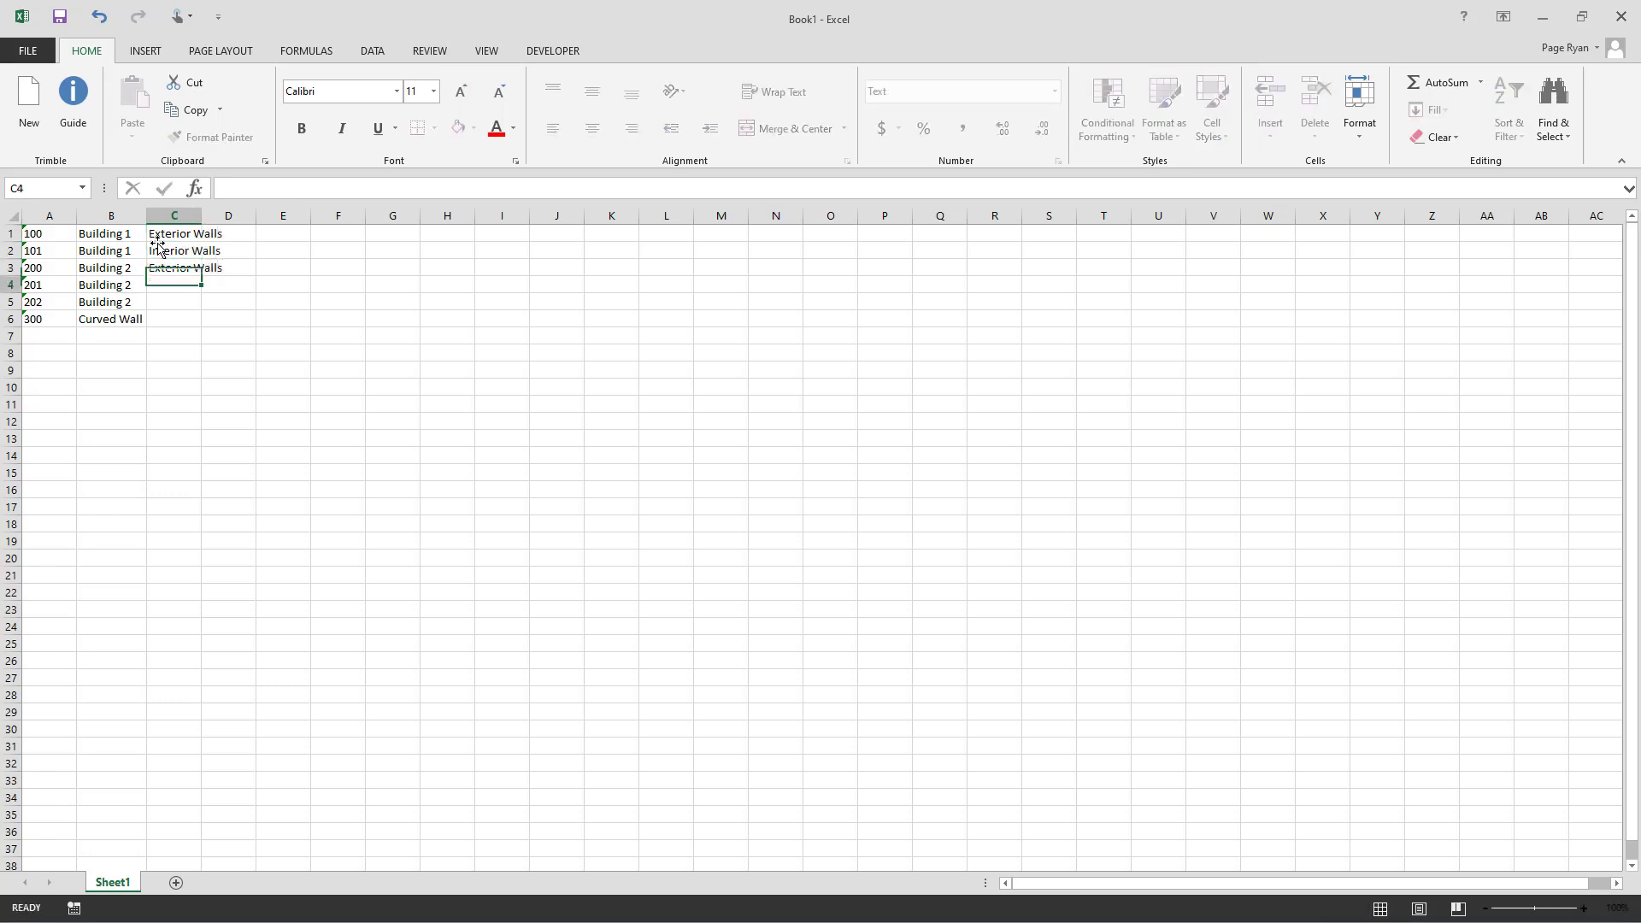
text(Columns)
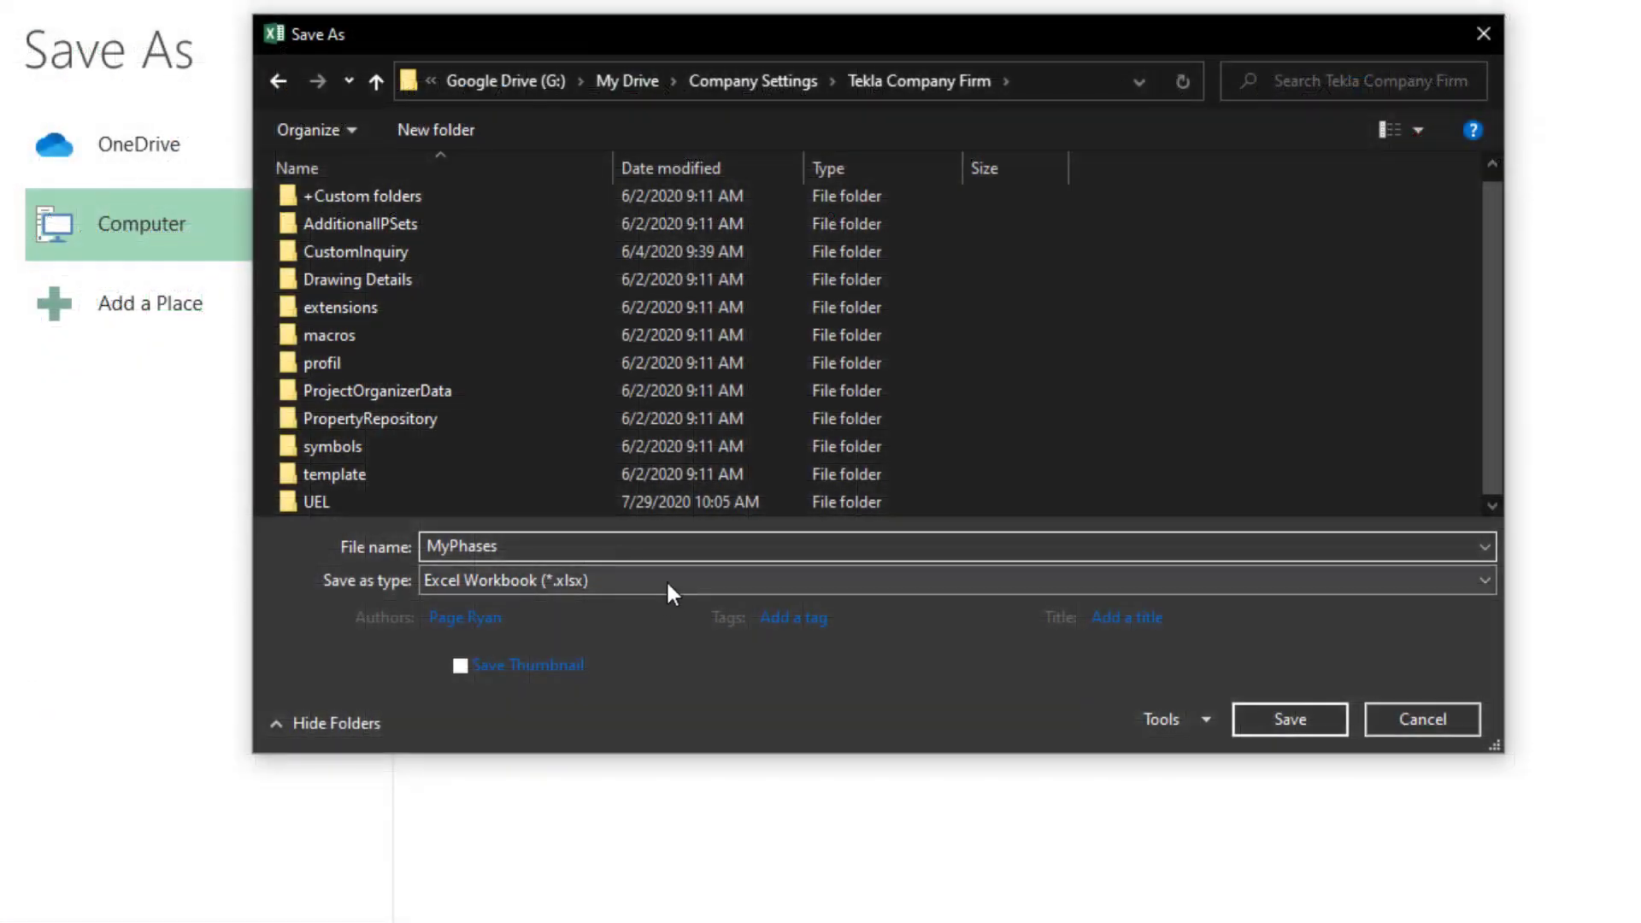
- Save the sheet as comma-delimited MyPhases.csv and start resaving it without the .csv extension
click(666, 580)
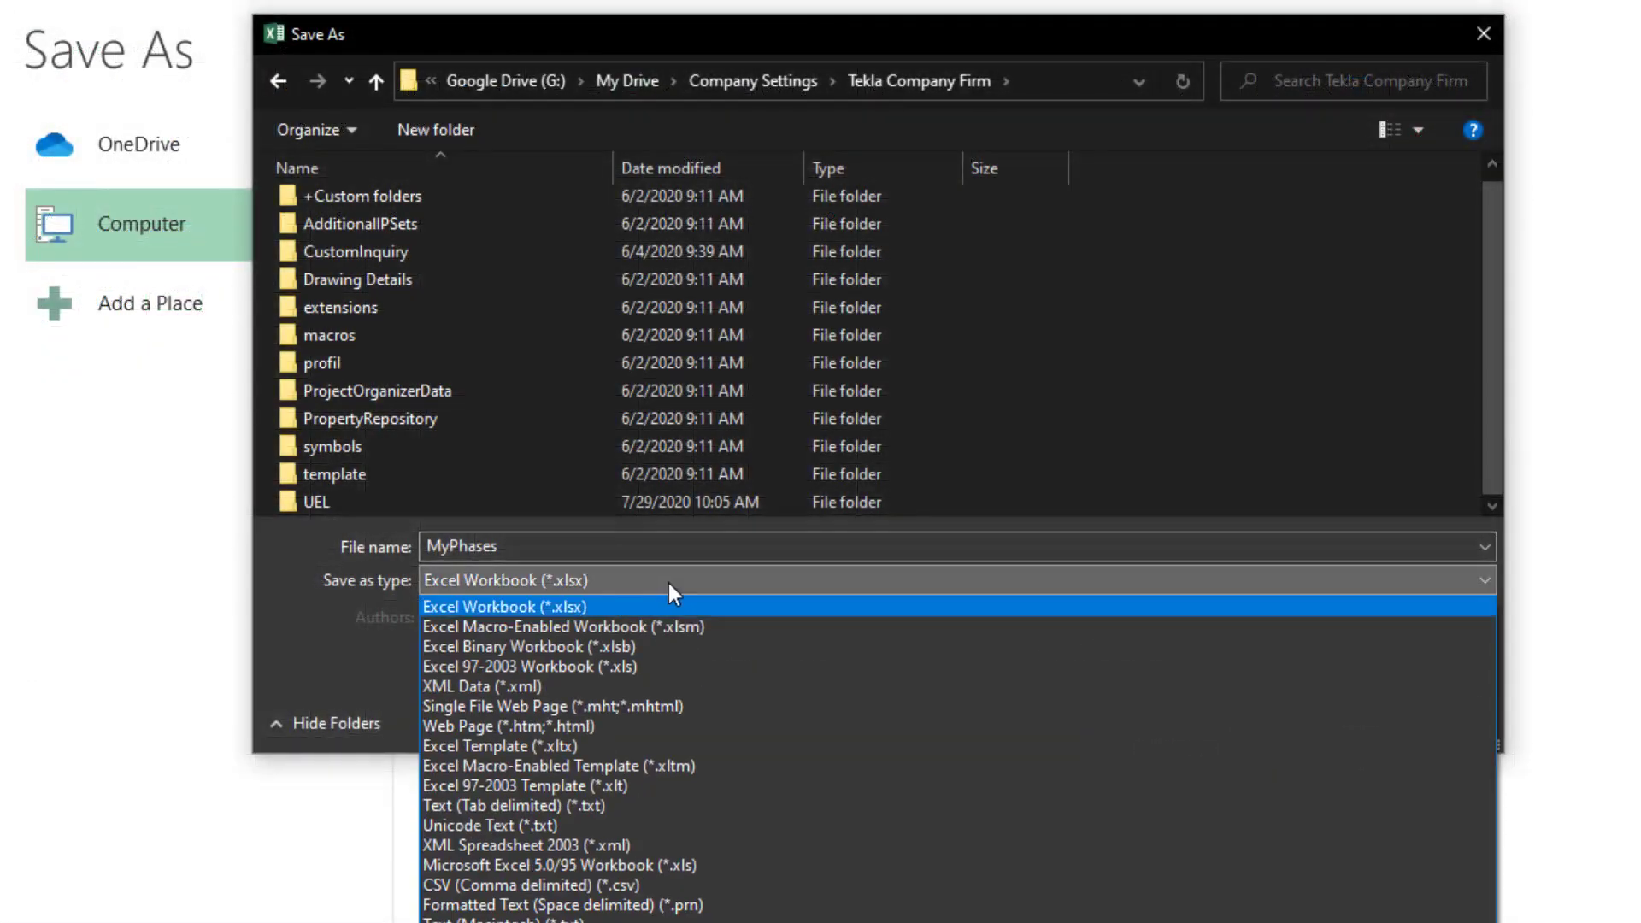
click(603, 883)
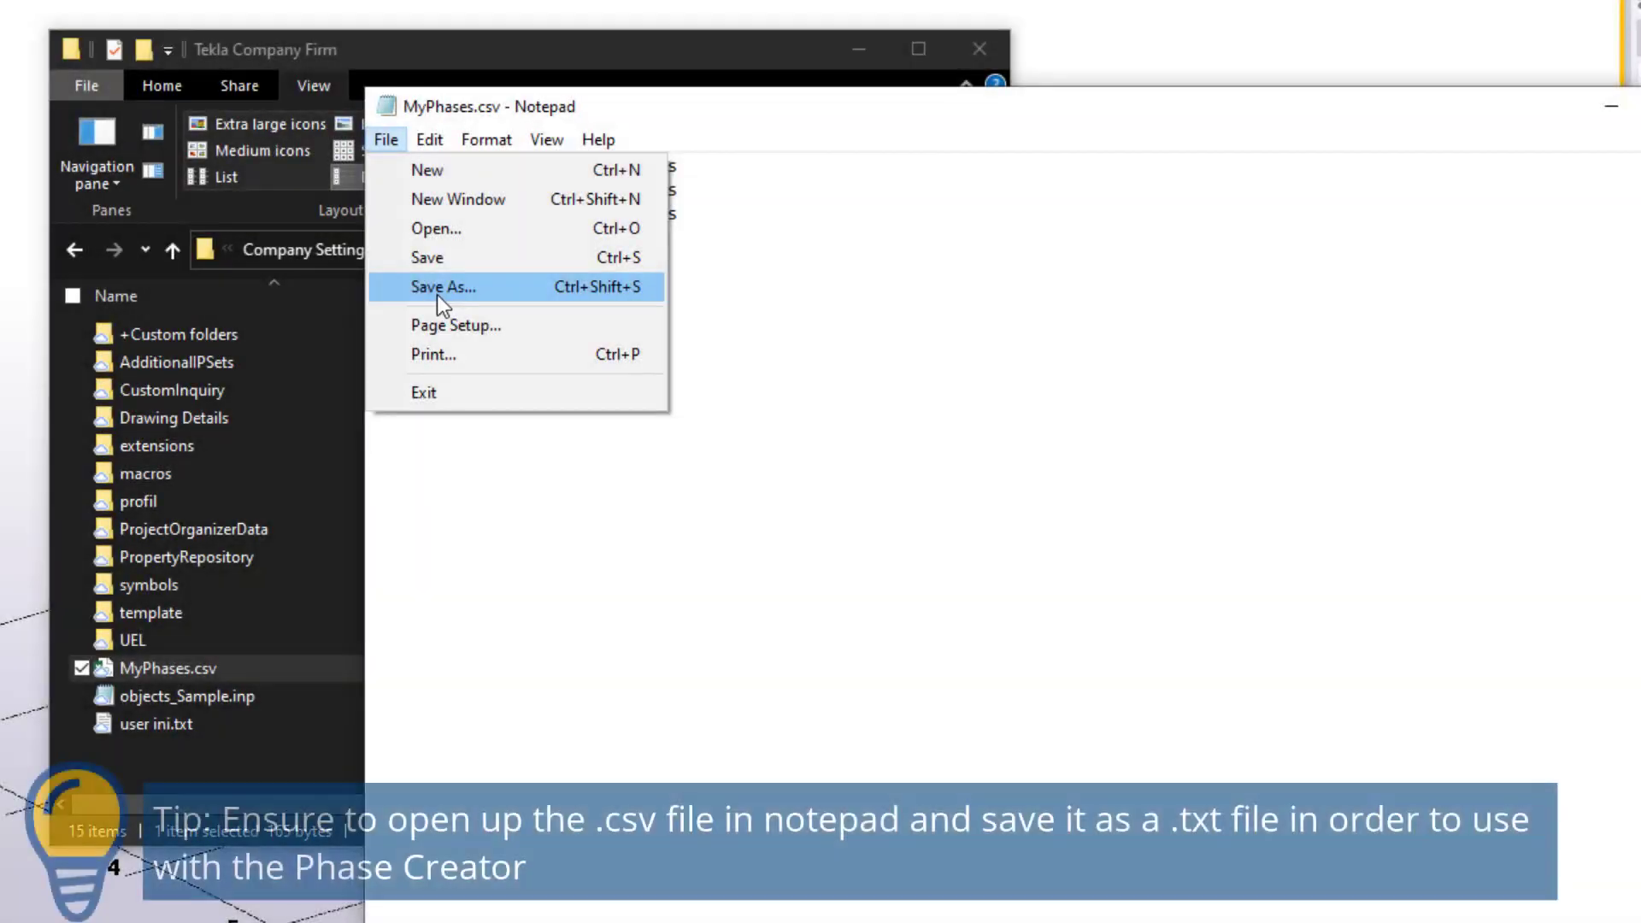
click(438, 294)
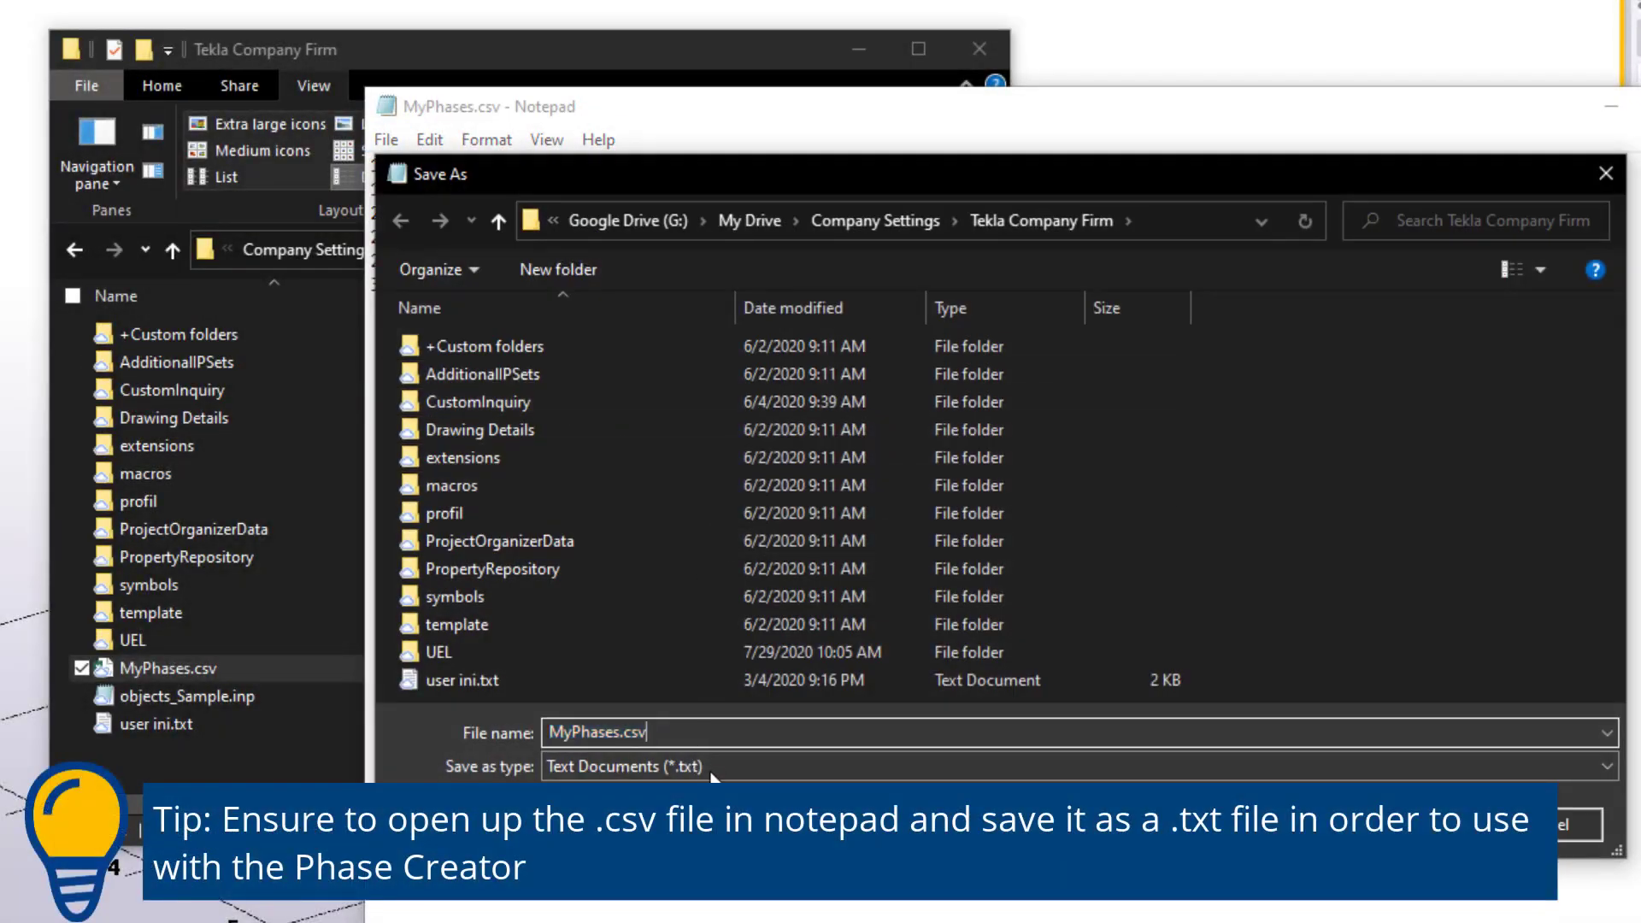
click(698, 733)
key(BackSpace)
key(BackSpace)
key(BackSpace)
key(BackSpace)
- Save the file as MyPhases.txt, then import it via Phase Import/Export and confirm success
text(.txt)
key(Return)
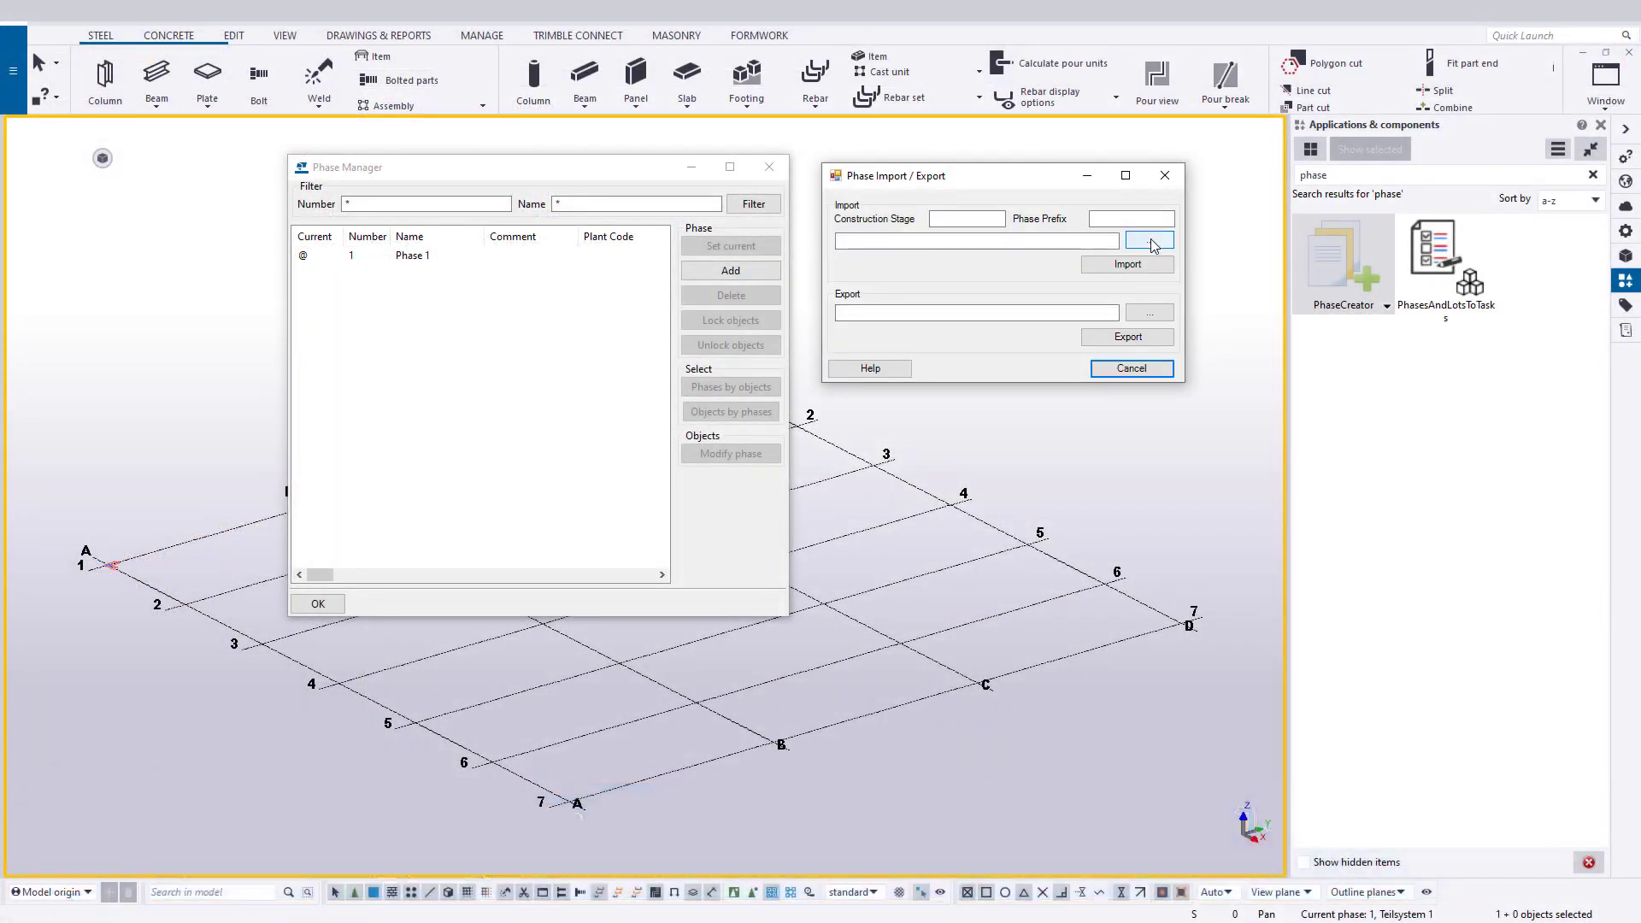
click(1150, 239)
drag(1157, 181, 1061, 140)
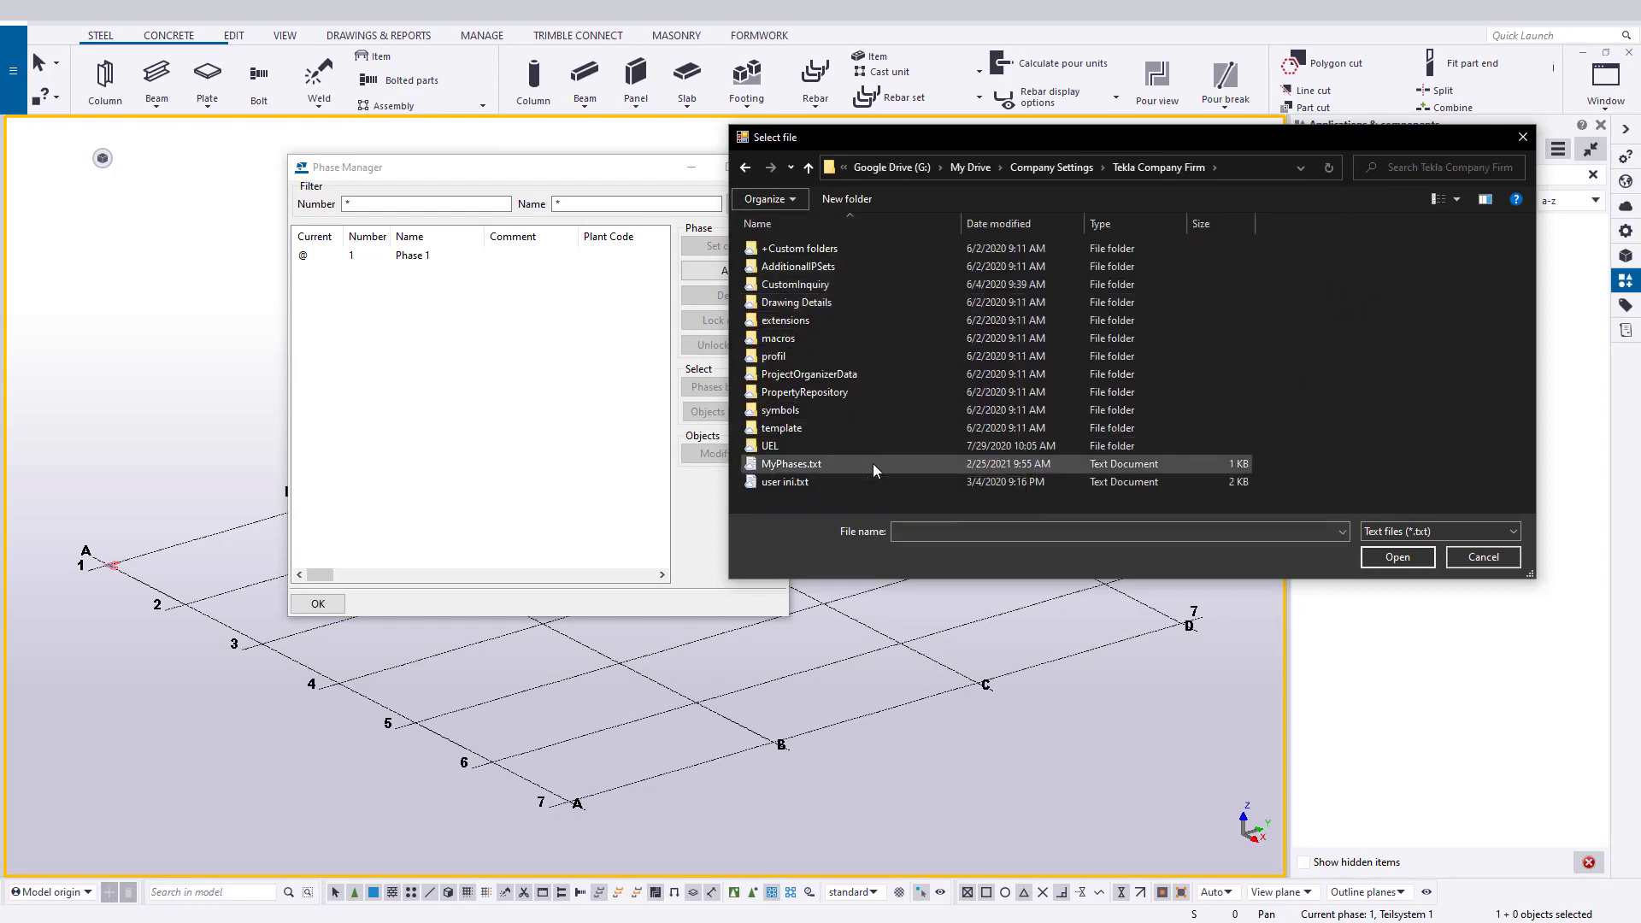
click(873, 463)
click(1398, 558)
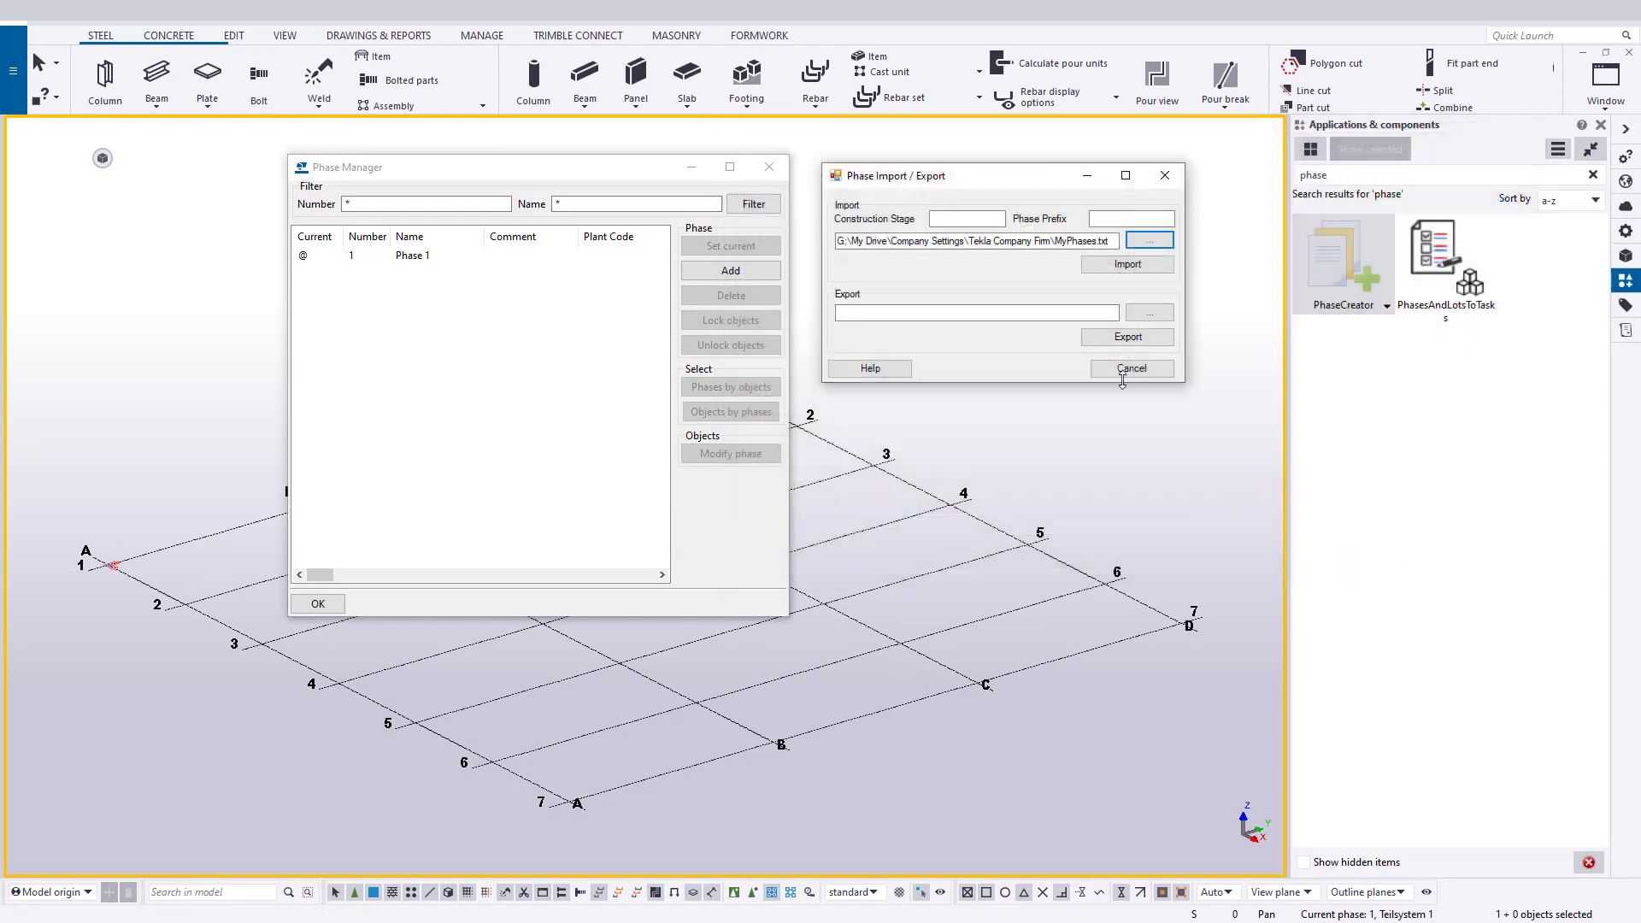
click(1128, 264)
click(893, 524)
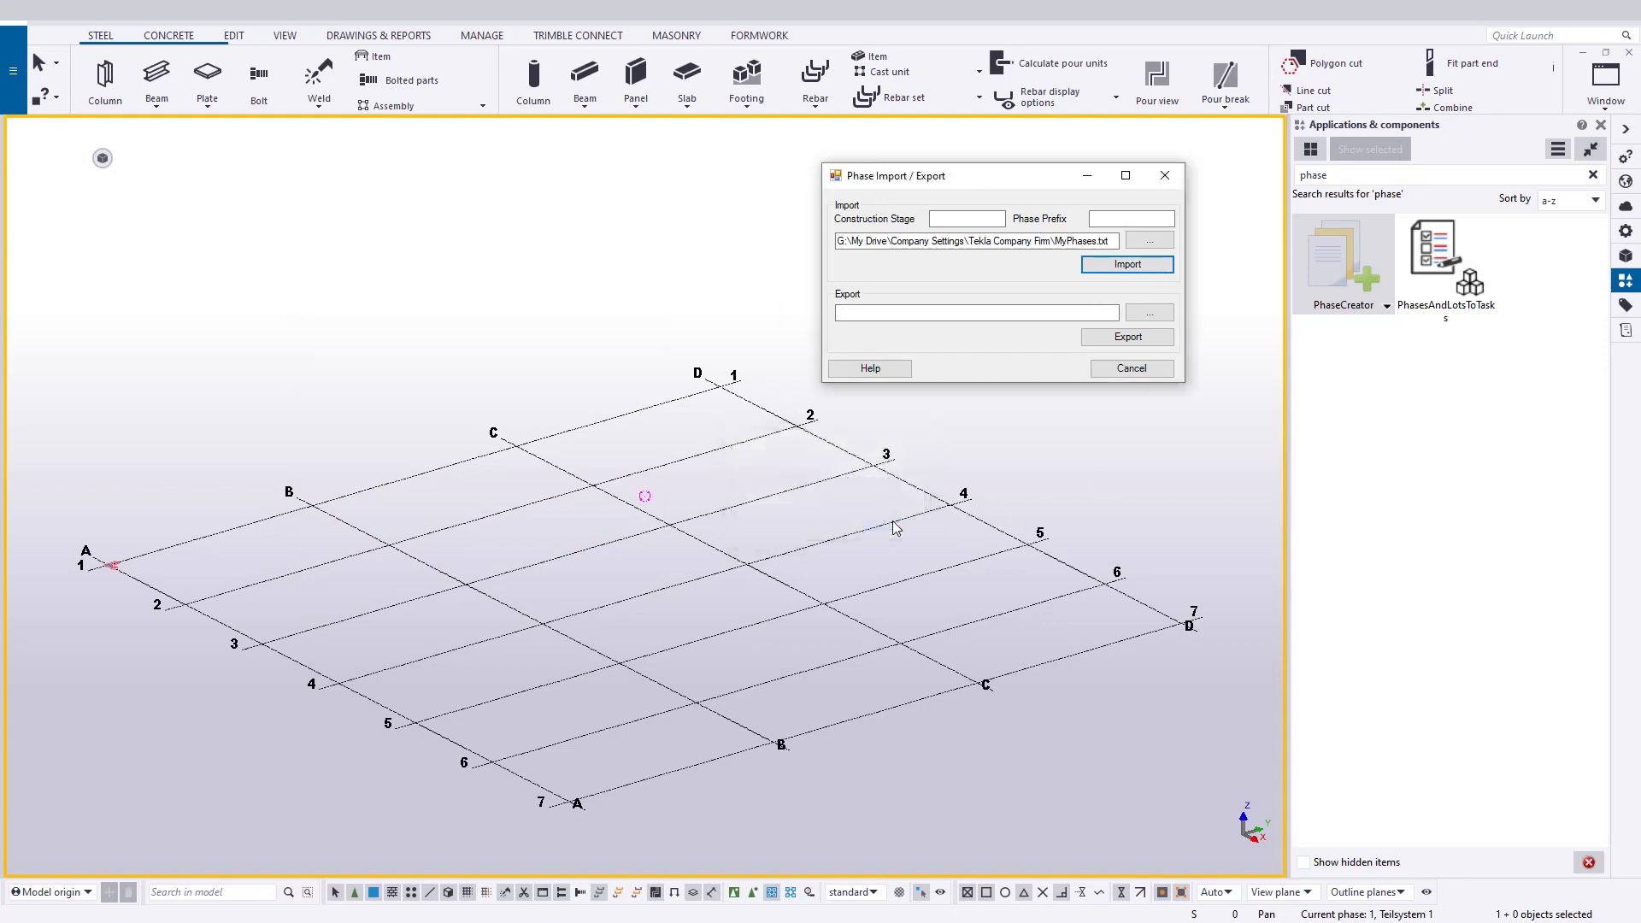